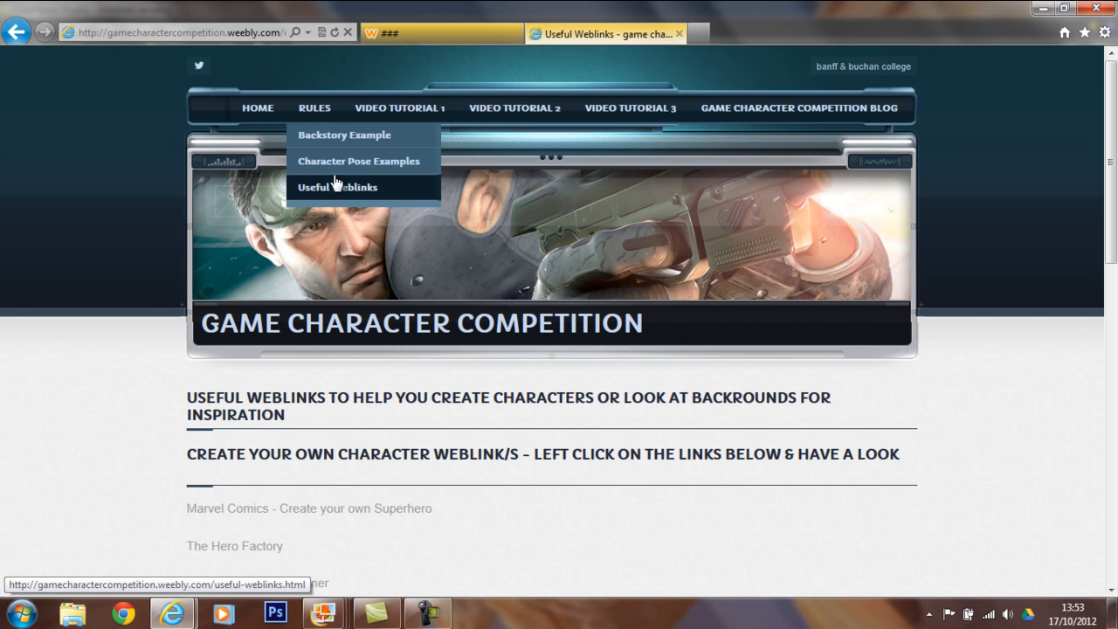
Open the Useful Weblinks page and follow its link to all the HeroMachine versions
{"action": "left_click", "coordinate": [330, 176]}
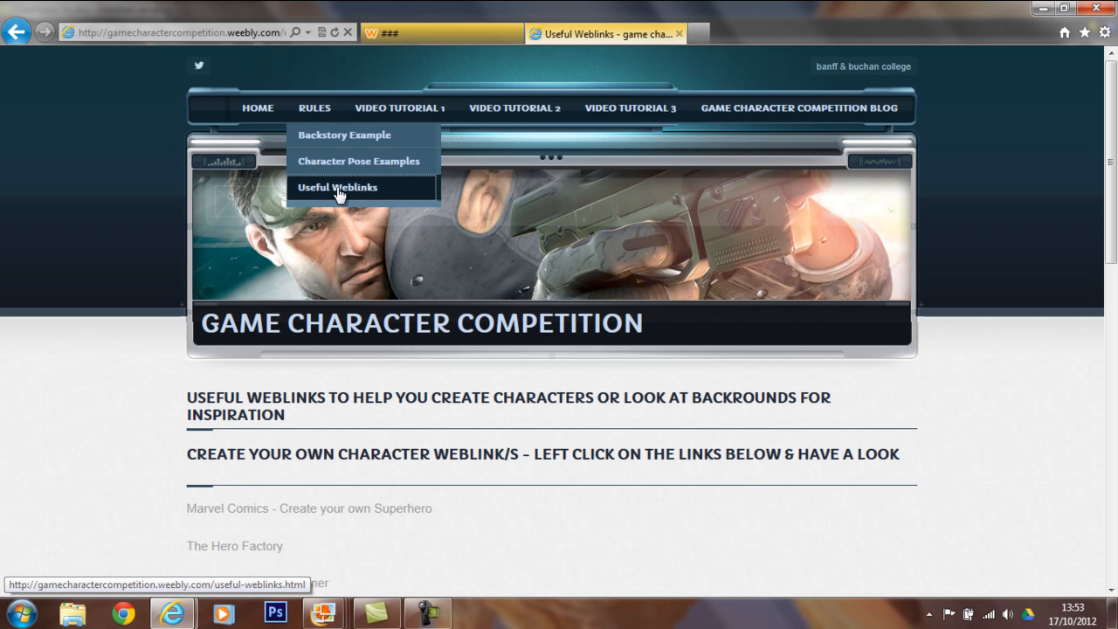
{"action": "scroll", "coordinate": [1006, 379], "scroll_direction": "down", "scroll_amount": 4}
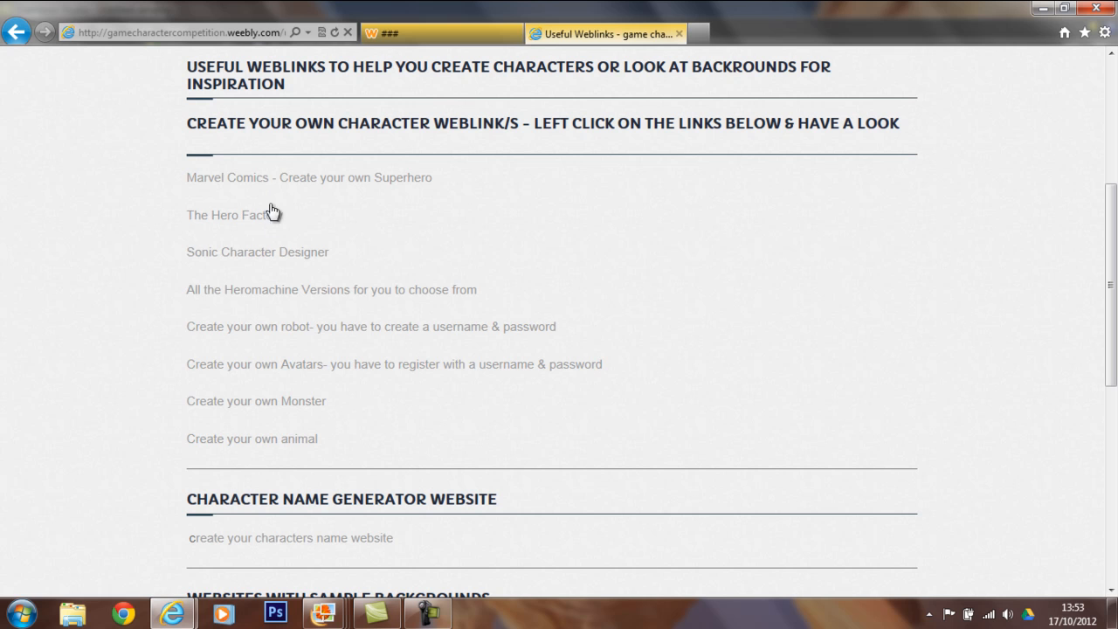
{"action": "left_click", "coordinate": [317, 299]}
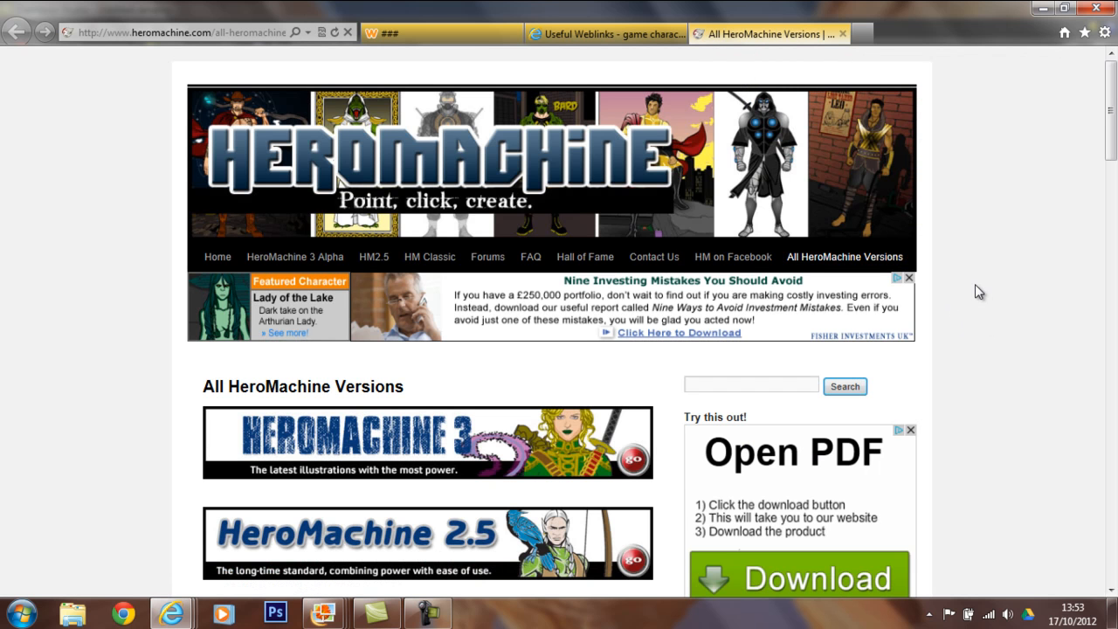
Look through the available HeroMachine editions and open the Zombie Edition
{"action": "scroll", "coordinate": [977, 291], "scroll_direction": "down", "scroll_amount": 3}
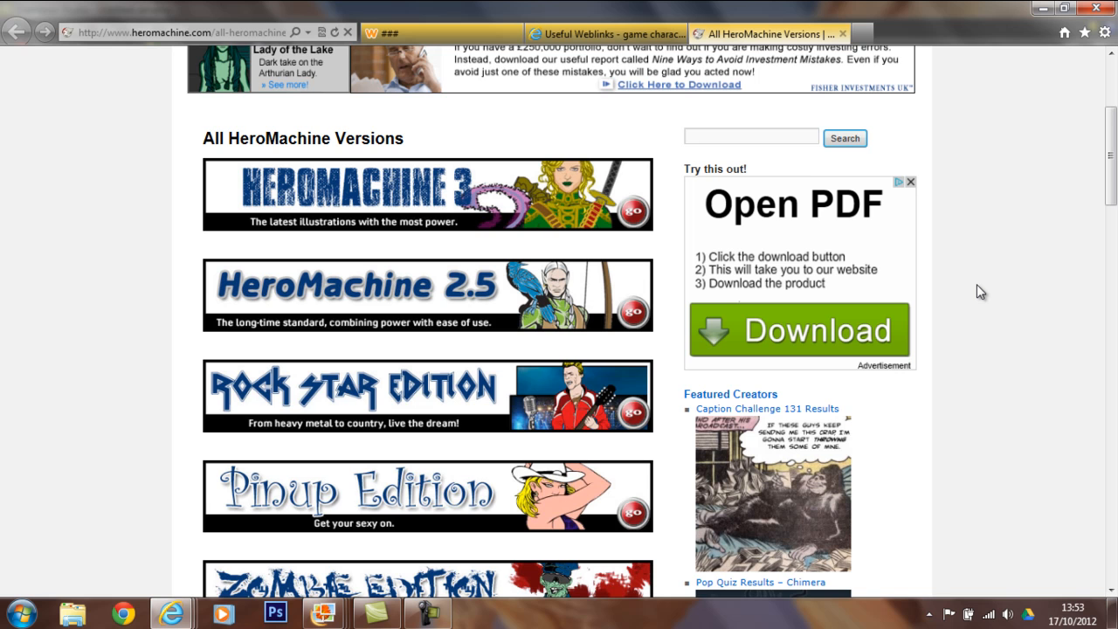
{"action": "scroll", "coordinate": [977, 292], "scroll_direction": "down", "scroll_amount": 1}
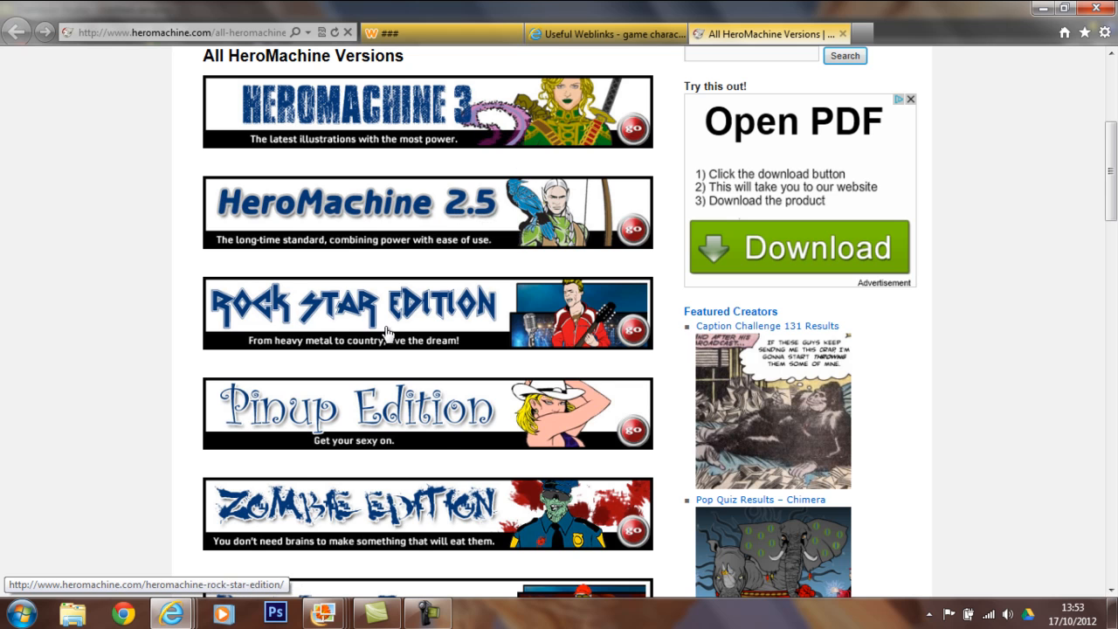
{"action": "scroll", "coordinate": [387, 332], "scroll_direction": "down", "scroll_amount": 1}
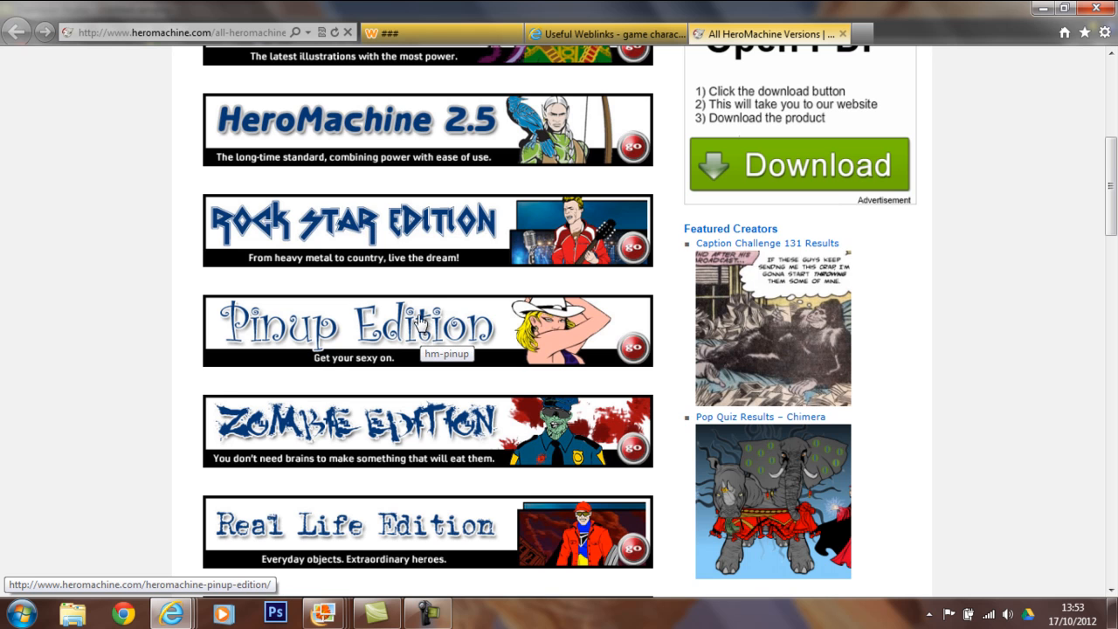
{"action": "scroll", "coordinate": [428, 323], "scroll_direction": "down", "scroll_amount": 2}
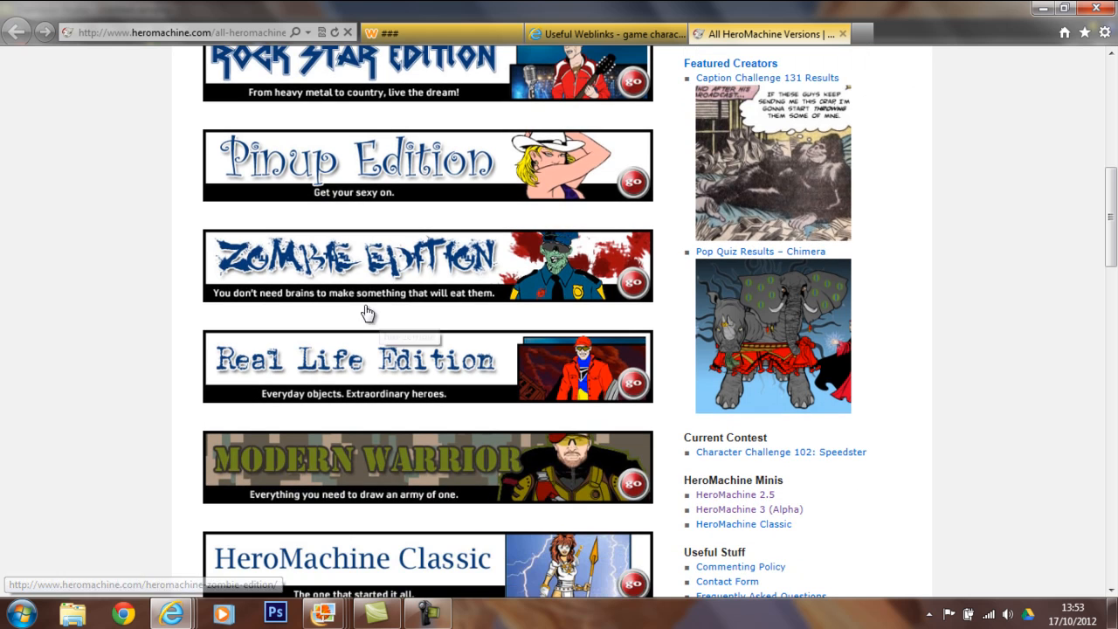
{"action": "scroll", "coordinate": [420, 319], "scroll_direction": "down", "scroll_amount": 1}
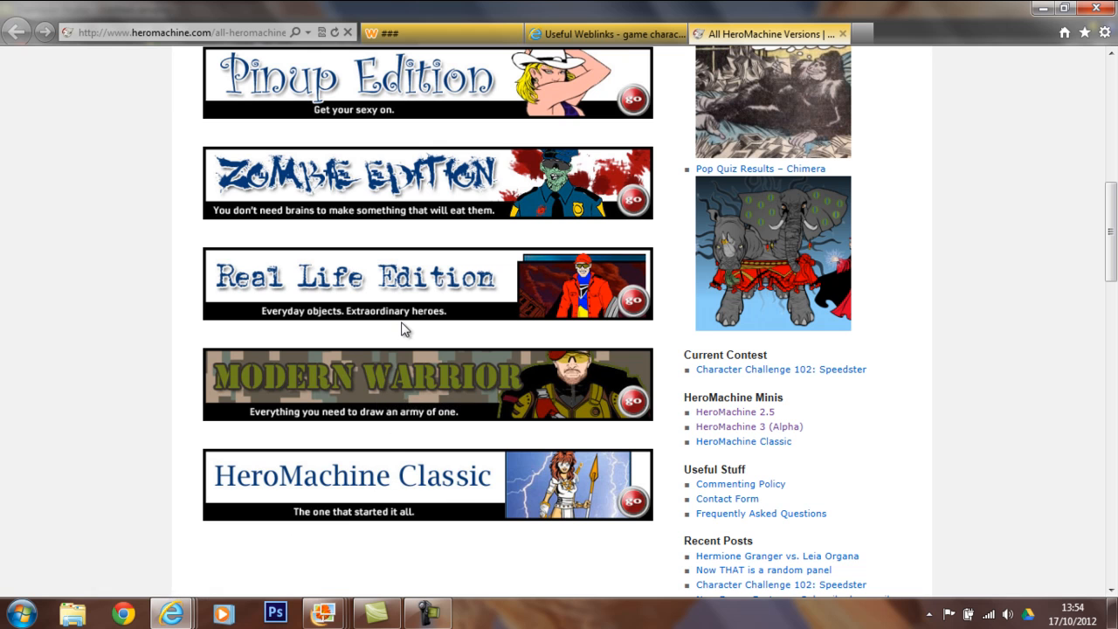
{"action": "scroll", "coordinate": [404, 325], "scroll_direction": "up", "scroll_amount": 2}
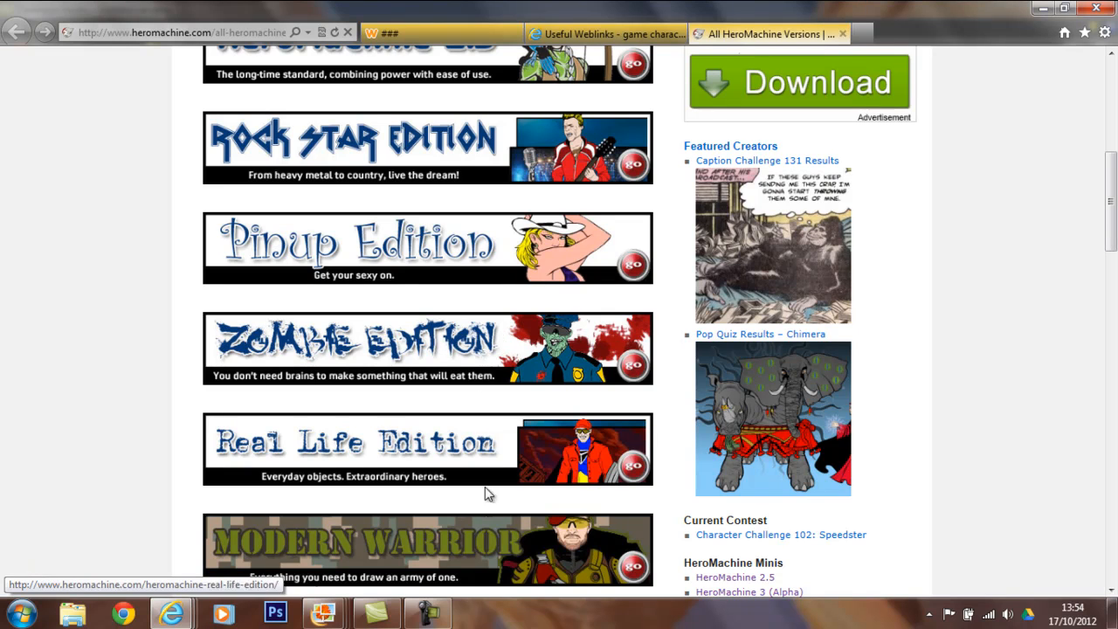
{"action": "left_click", "coordinate": [430, 347]}
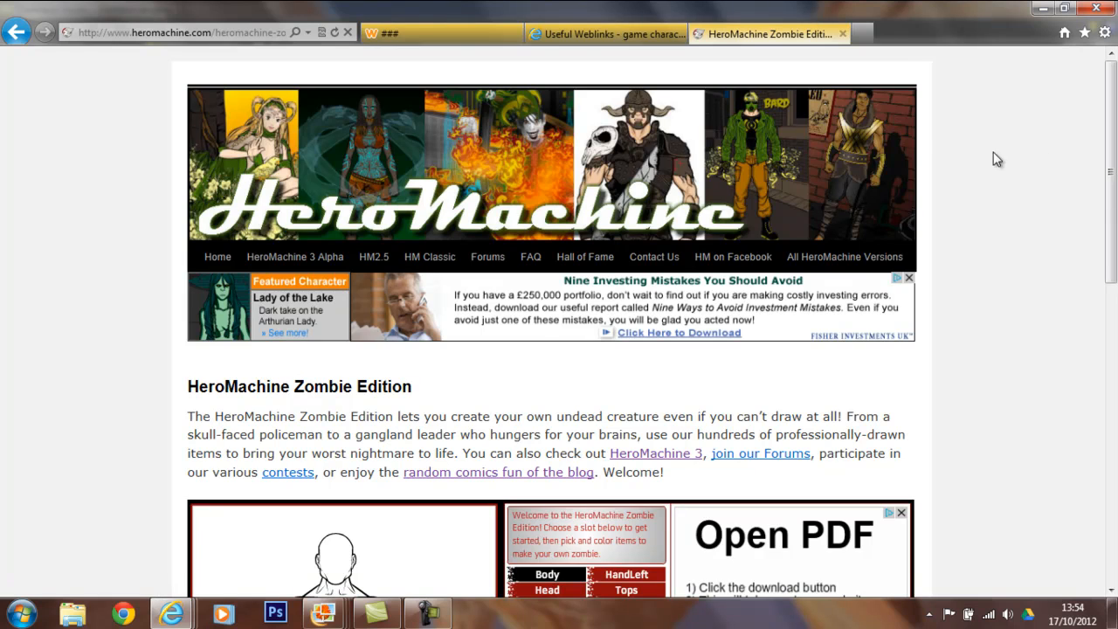
Try several head designs on the zombie figure, settling on the decayed face with a partly exposed brain
{"action": "scroll", "coordinate": [992, 165], "scroll_direction": "down", "scroll_amount": 2}
{"action": "scroll", "coordinate": [990, 171], "scroll_direction": "down", "scroll_amount": 2}
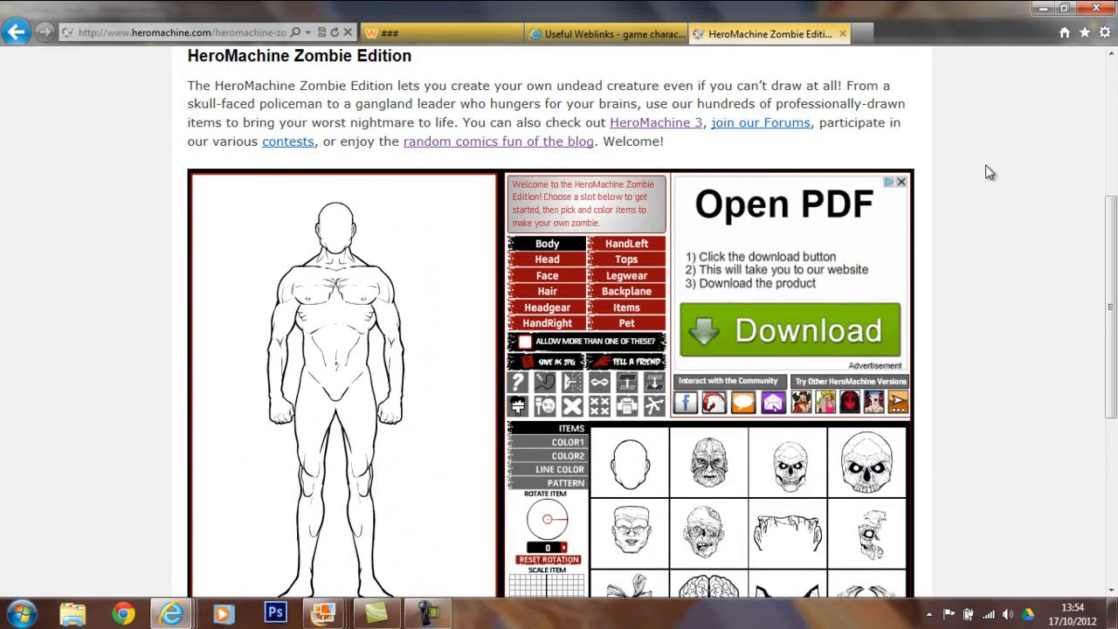
{"action": "scroll", "coordinate": [990, 172], "scroll_direction": "down", "scroll_amount": 1}
{"action": "scroll", "coordinate": [987, 166], "scroll_direction": "down", "scroll_amount": 1}
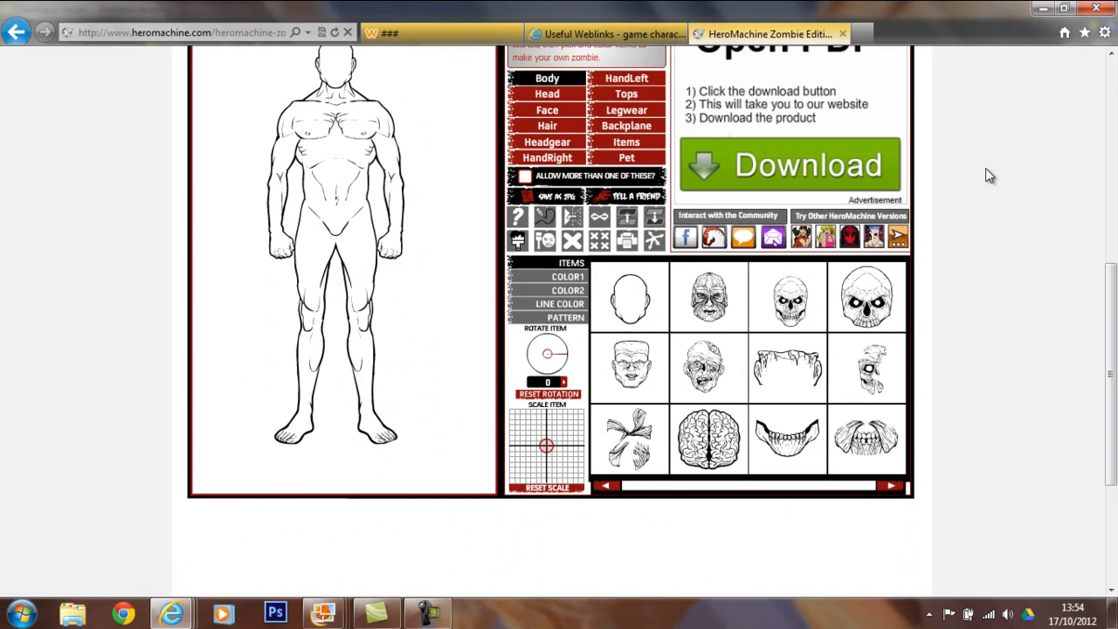
{"action": "scroll", "coordinate": [1112, 262], "scroll_direction": "up", "scroll_amount": 2}
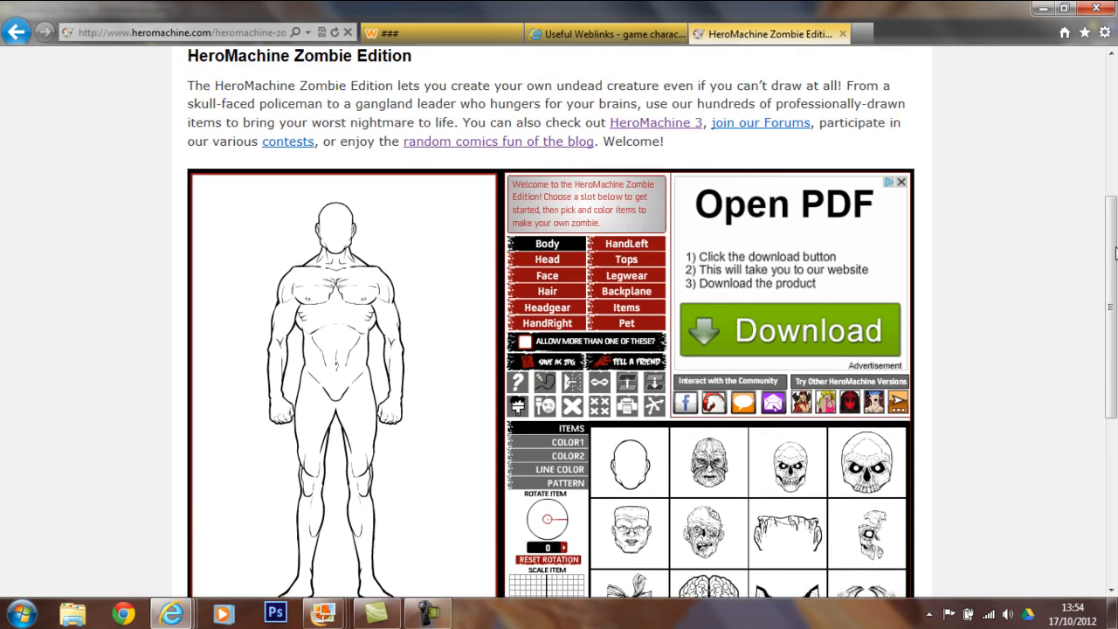
{"action": "scroll", "coordinate": [1113, 253], "scroll_direction": "down", "scroll_amount": 1}
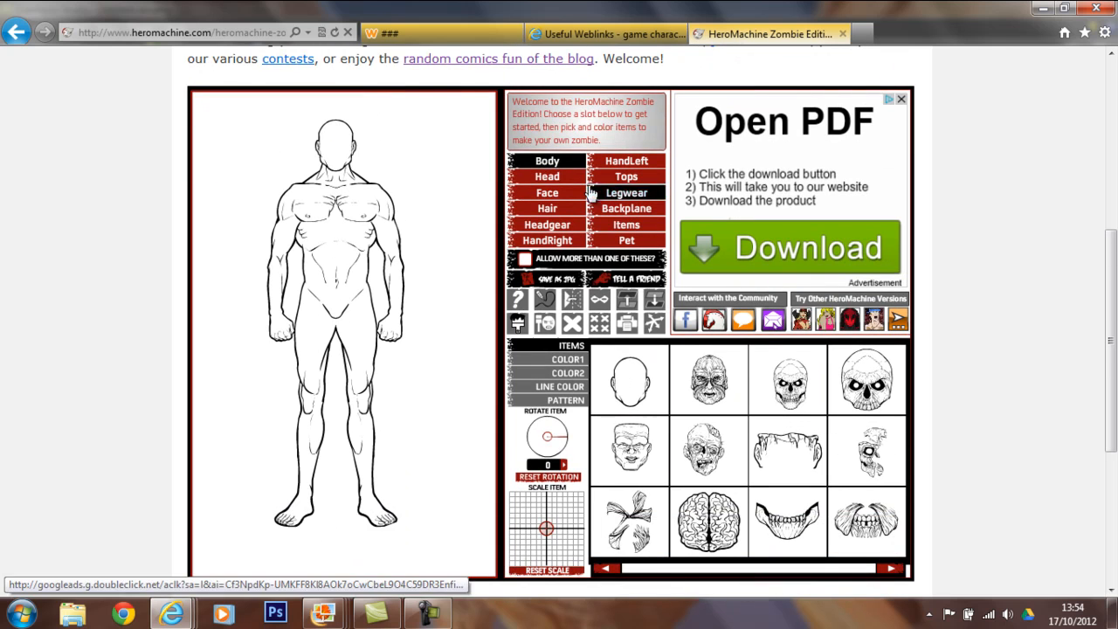
{"action": "left_click", "coordinate": [549, 177]}
{"action": "left_click", "coordinate": [727, 393]}
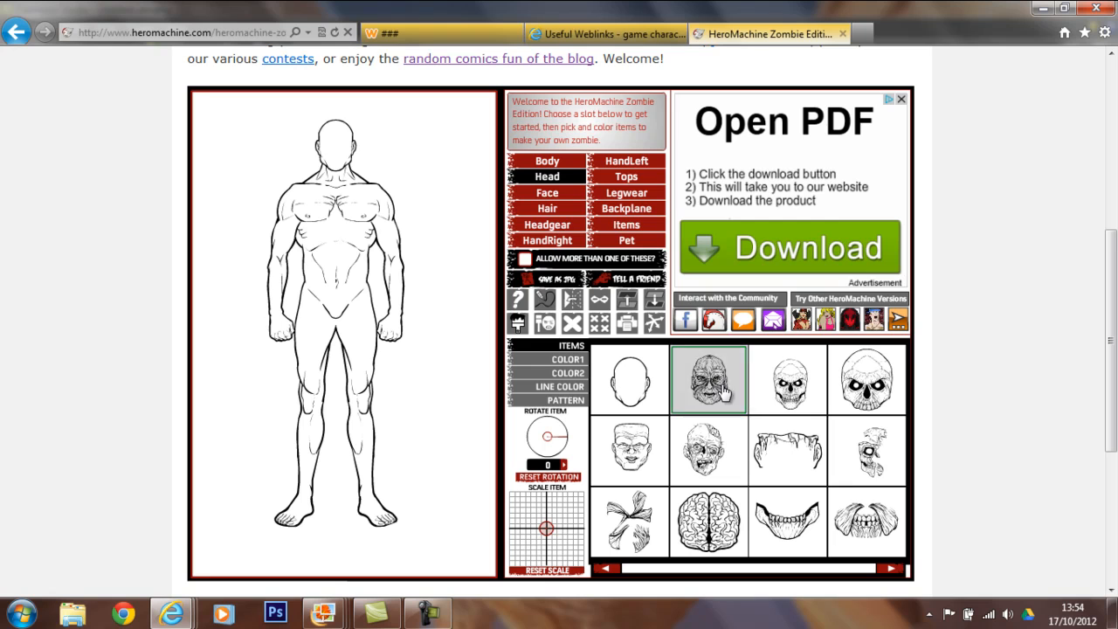
{"action": "left_click", "coordinate": [866, 380]}
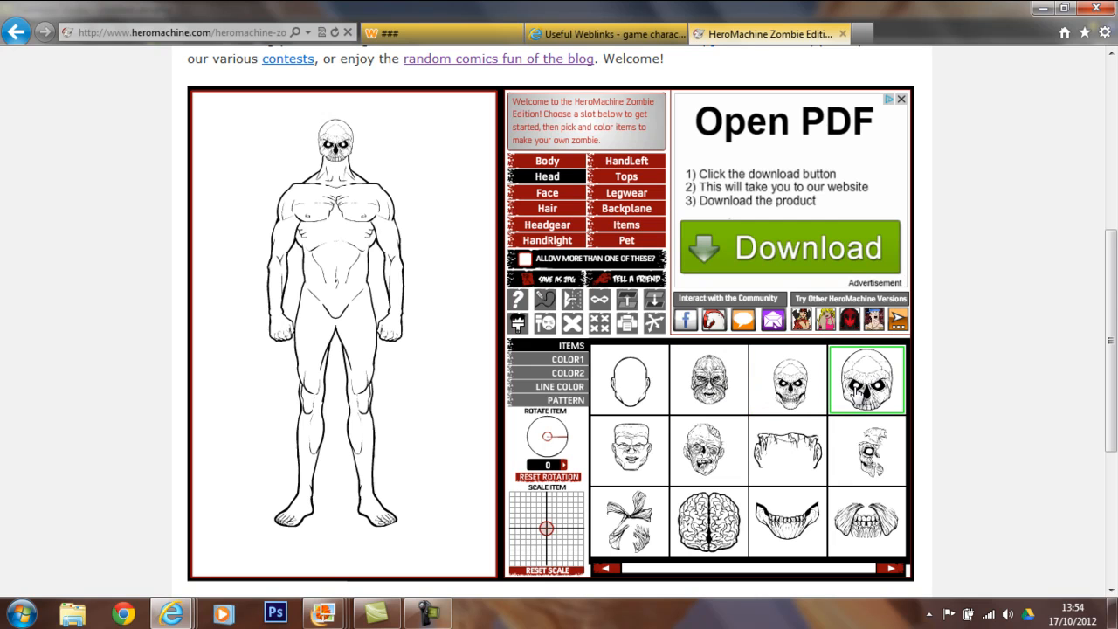
{"action": "left_click", "coordinate": [788, 527]}
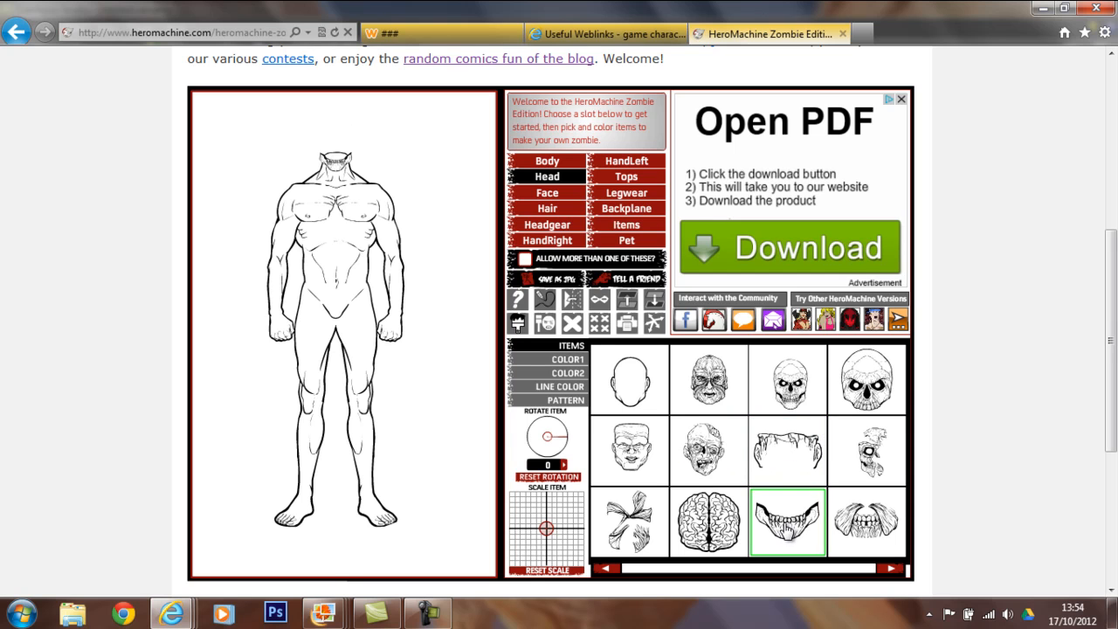
{"action": "left_click", "coordinate": [709, 446]}
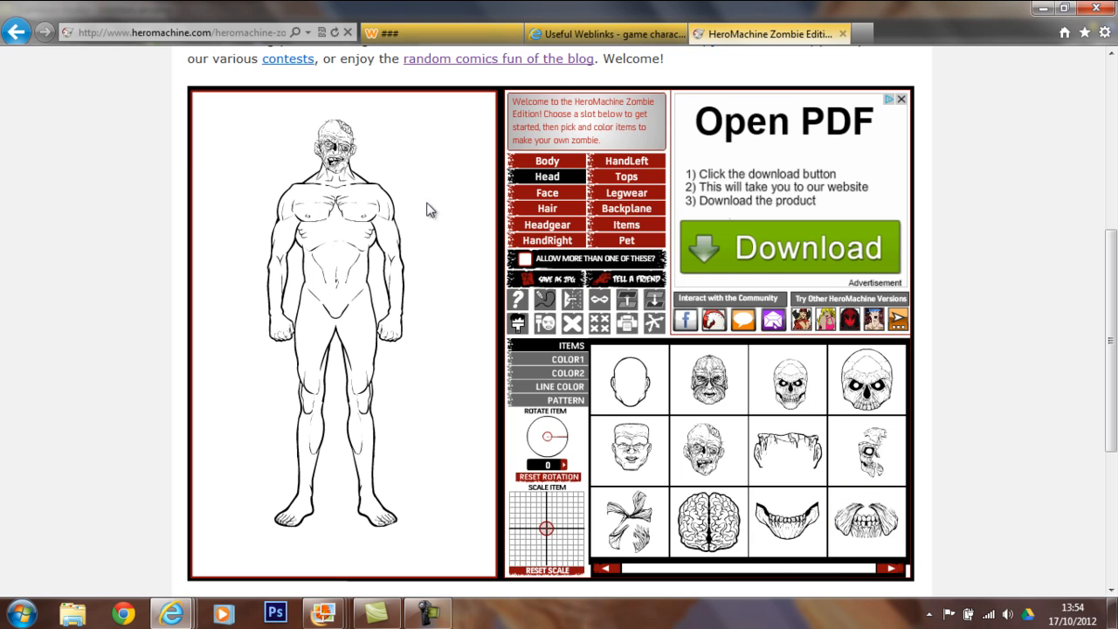
Try dark green shades as the zombie head's first color and settle on a lighter green
{"action": "left_click", "coordinate": [567, 359]}
{"action": "left_click", "coordinate": [710, 408]}
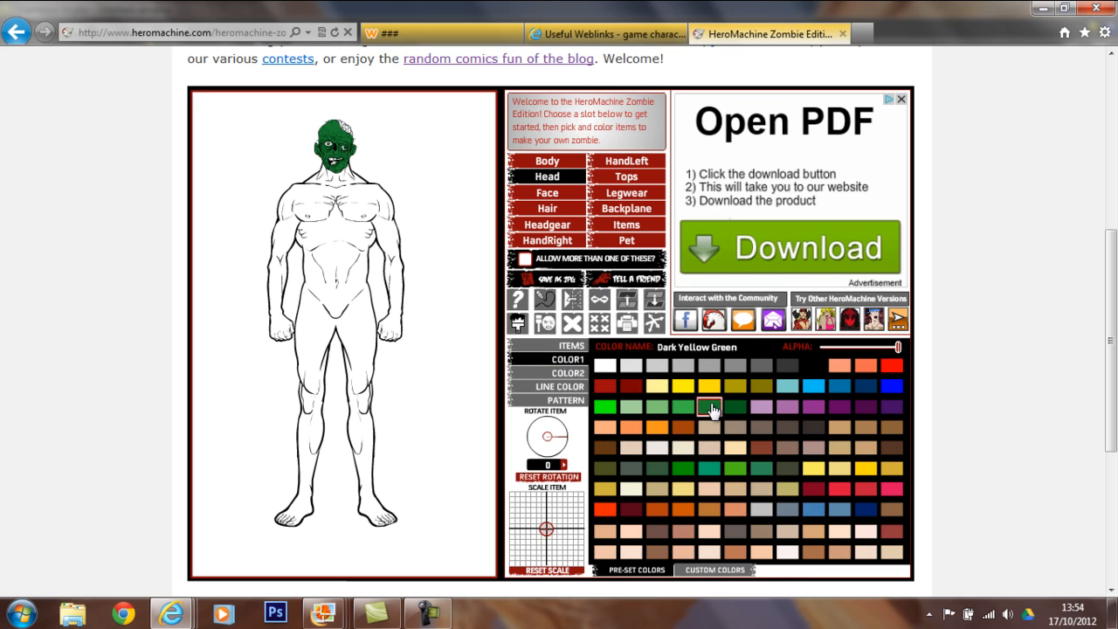
{"action": "left_click", "coordinate": [684, 406]}
{"action": "left_click", "coordinate": [657, 406]}
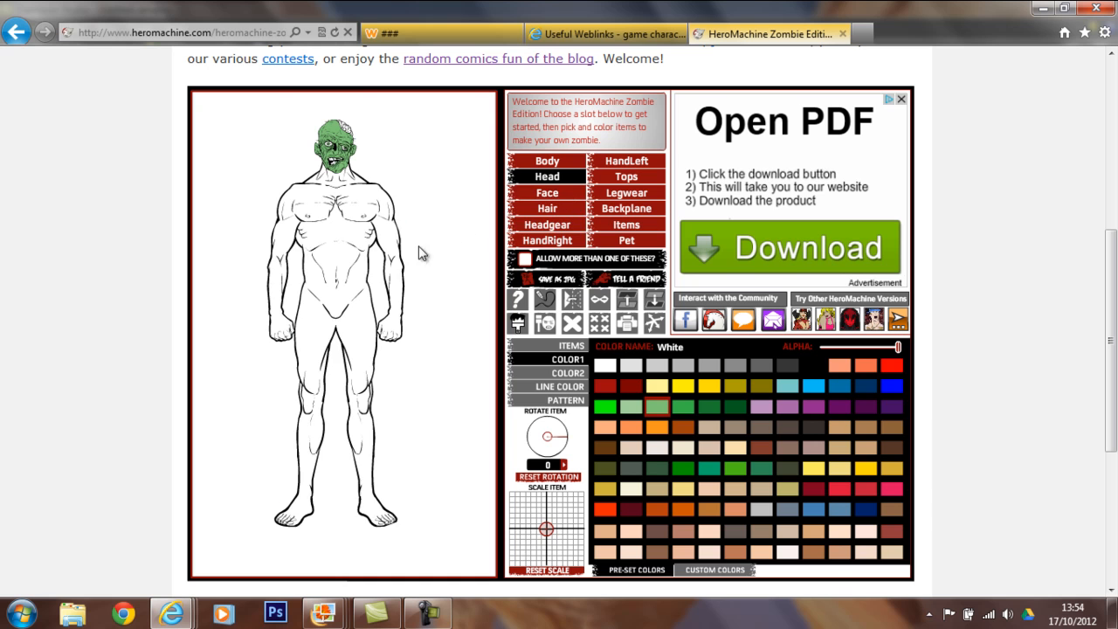
Generate random zombies repeatedly until one has a fur-trimmed jacket, a baseball bat and a parrot pet
{"action": "left_click", "coordinate": [654, 325]}
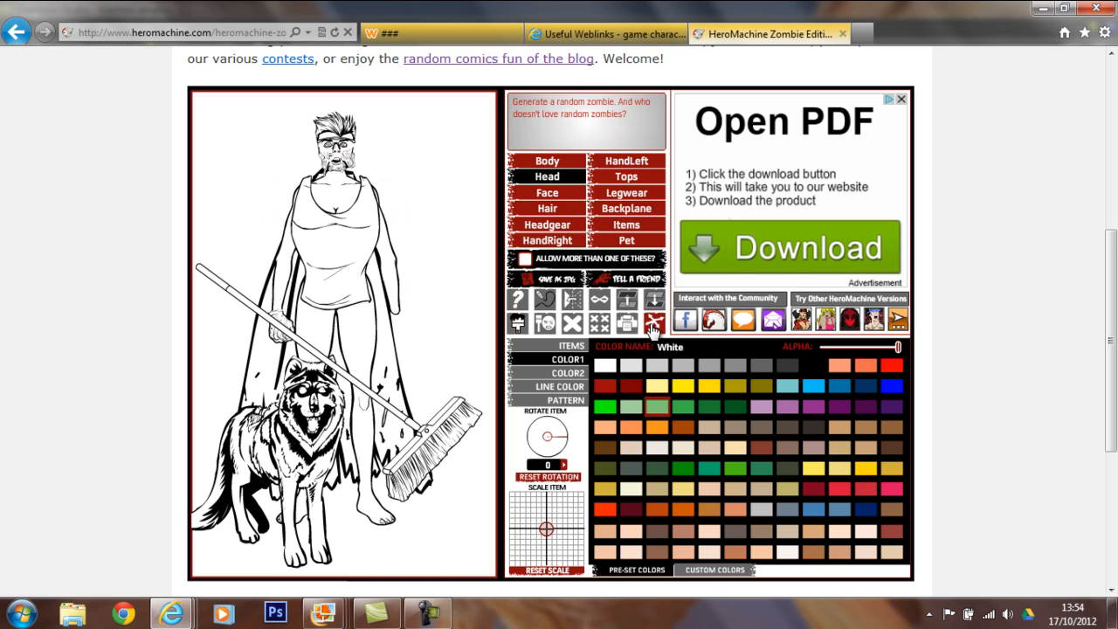
{"action": "left_click", "coordinate": [654, 328]}
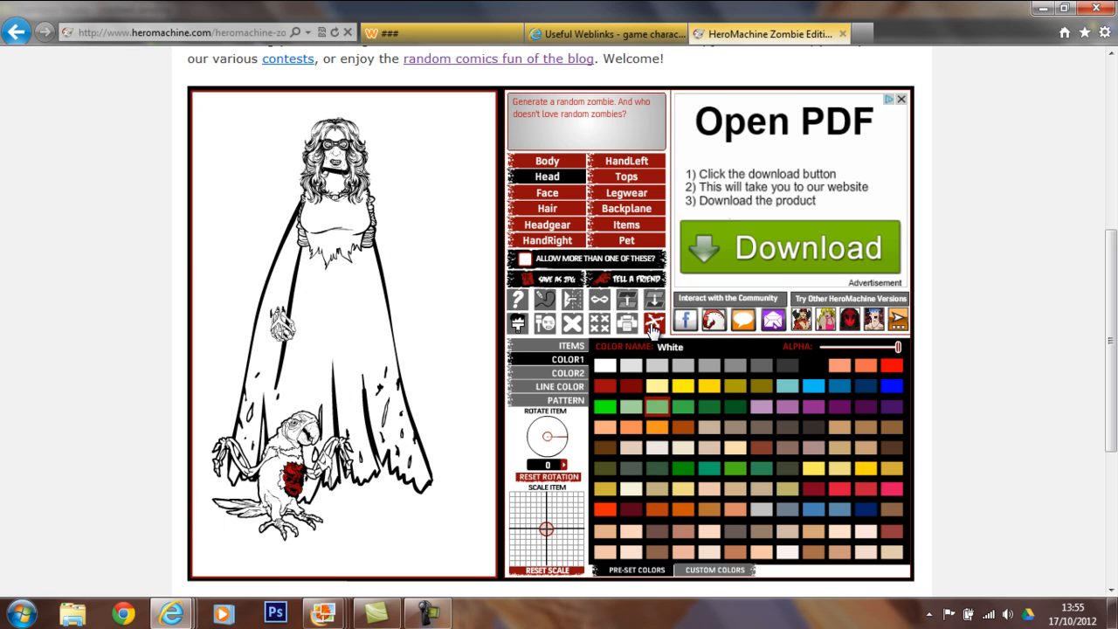
{"action": "left_click", "coordinate": [653, 328]}
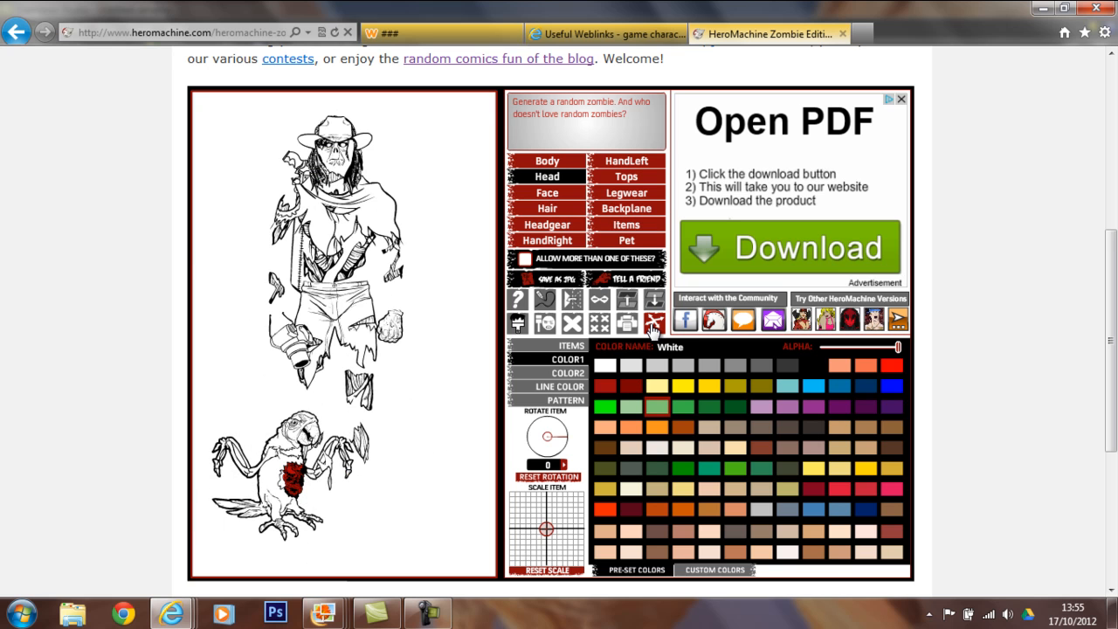
{"action": "left_click", "coordinate": [654, 327]}
{"action": "left_click", "coordinate": [653, 328]}
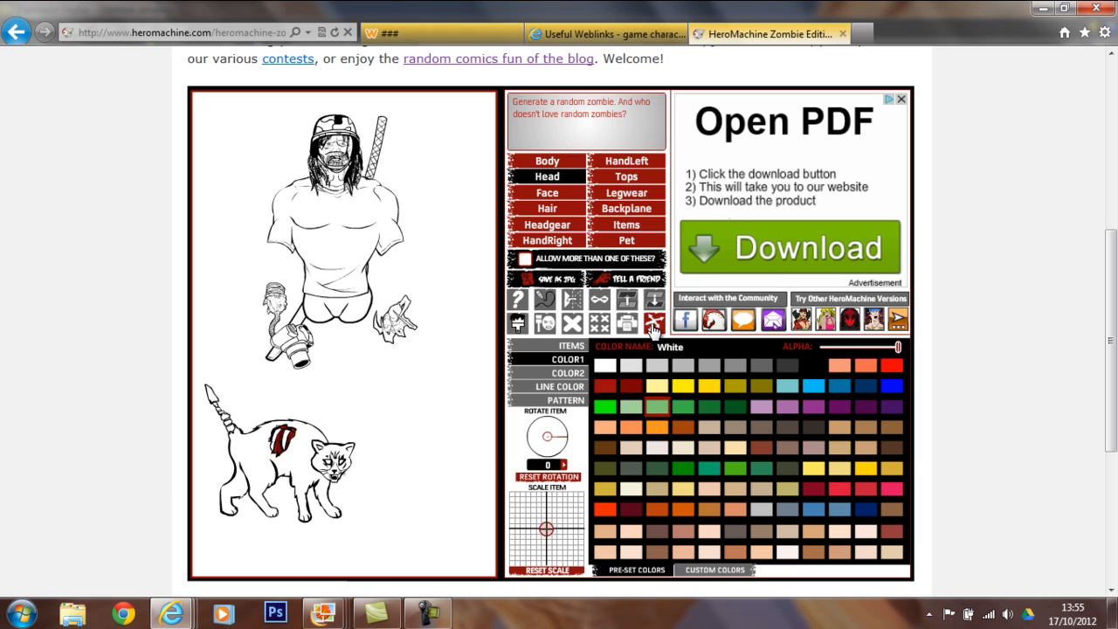
{"action": "left_click", "coordinate": [653, 327]}
{"action": "left_click", "coordinate": [654, 328]}
{"action": "left_click", "coordinate": [654, 328]}
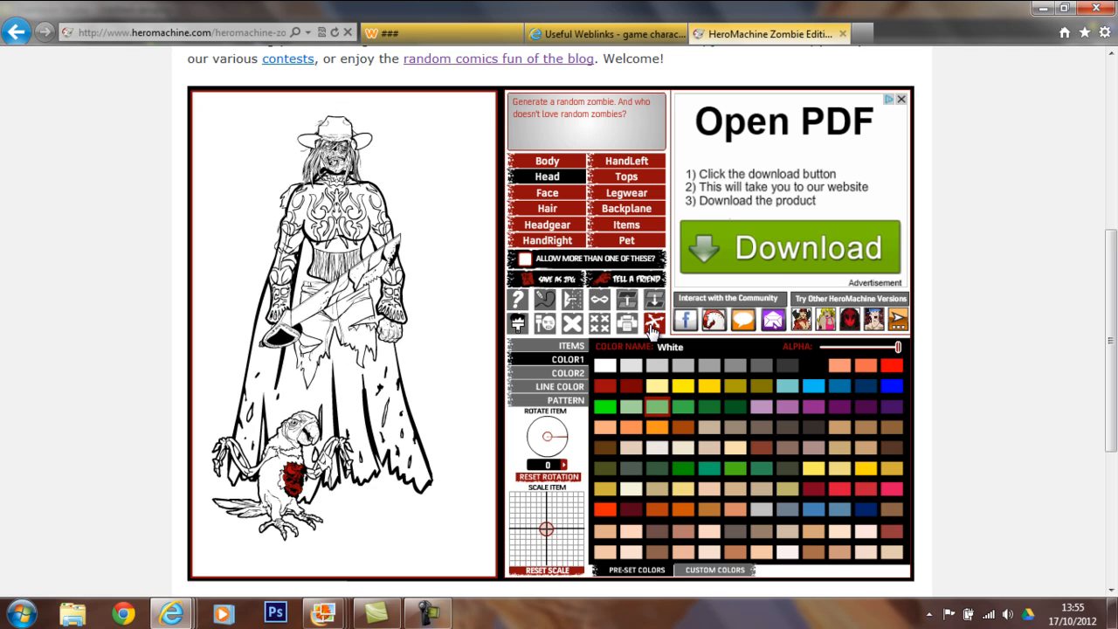
{"action": "left_click", "coordinate": [654, 328]}
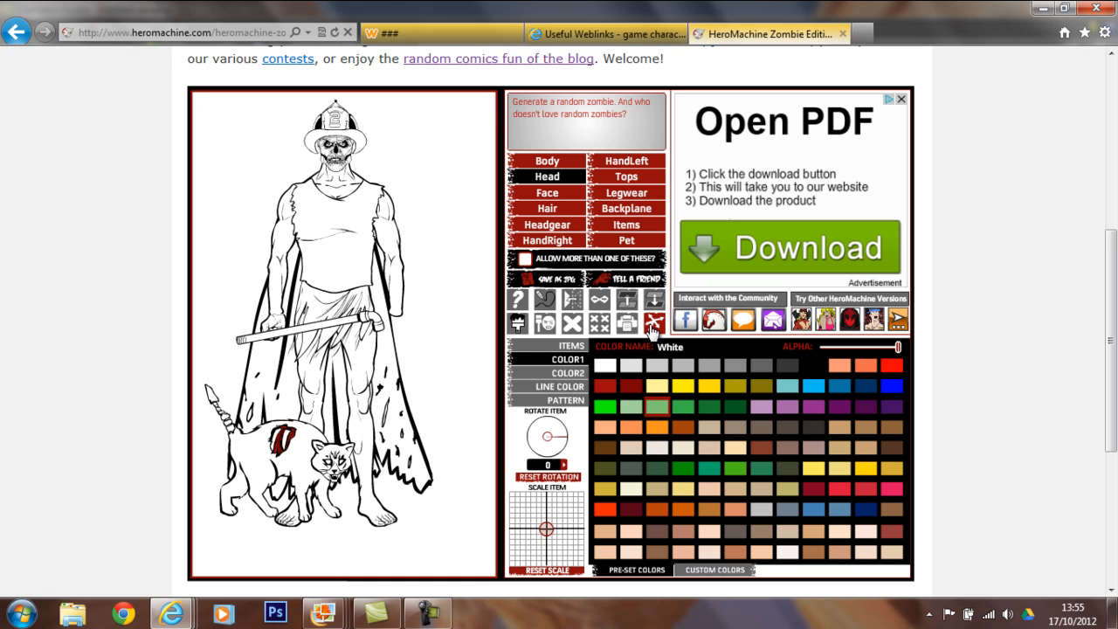
{"action": "left_click", "coordinate": [654, 328]}
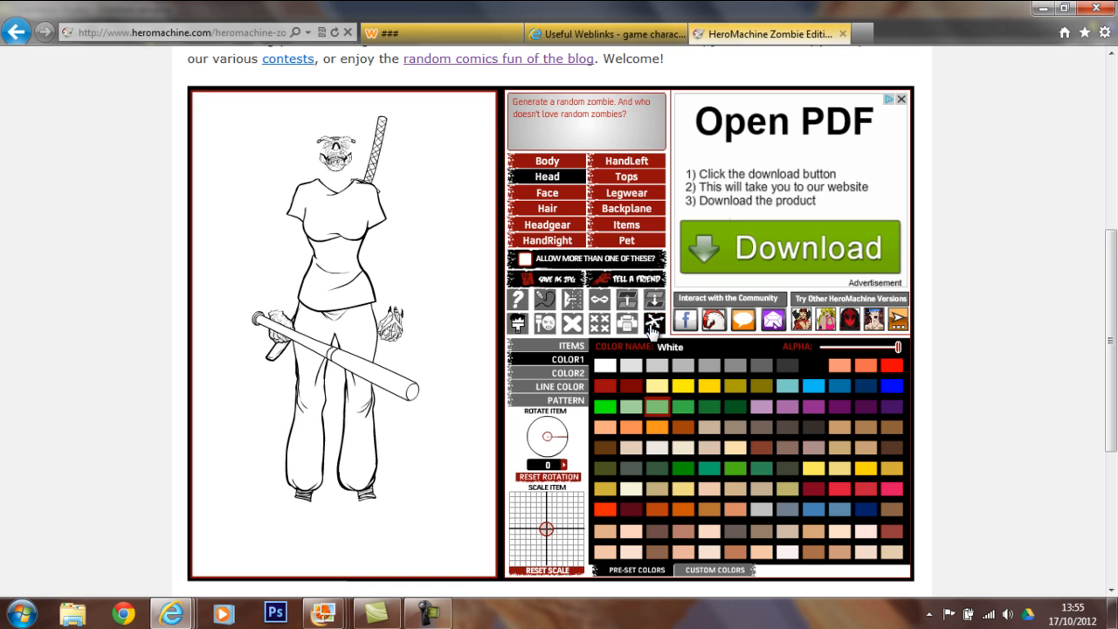
{"action": "left_click", "coordinate": [653, 328]}
{"action": "left_click", "coordinate": [654, 328]}
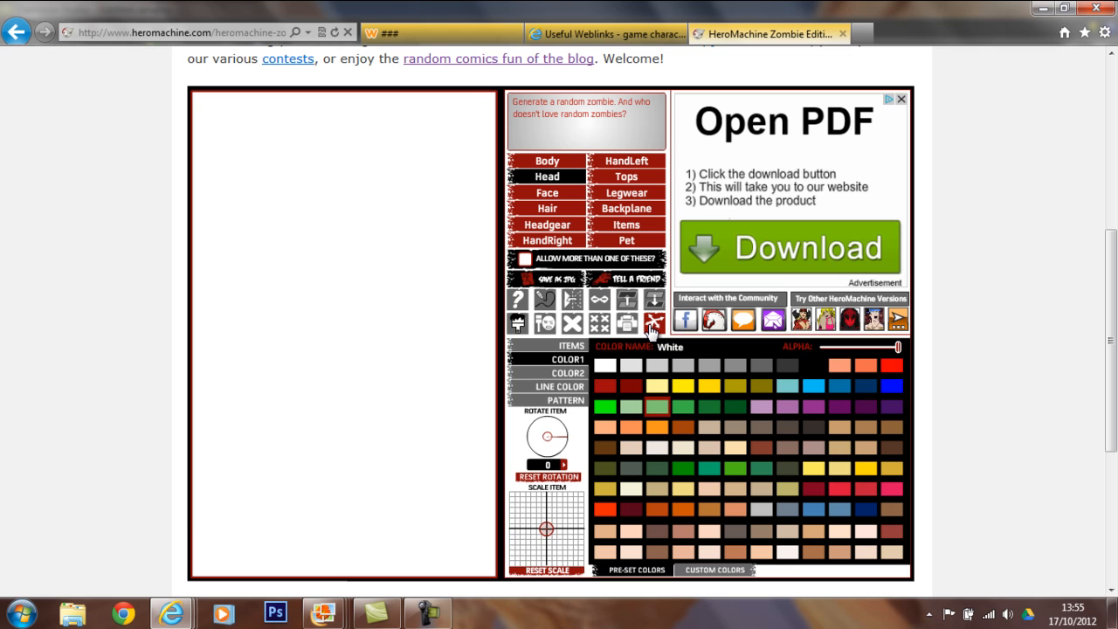
{"action": "left_click", "coordinate": [654, 328]}
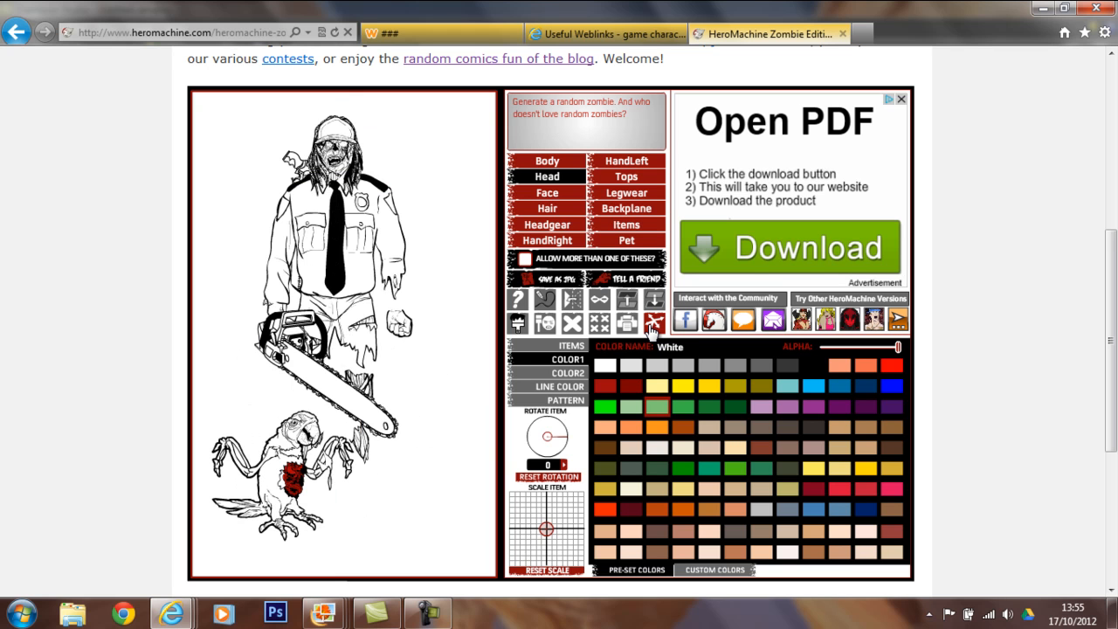
{"action": "left_click", "coordinate": [653, 328]}
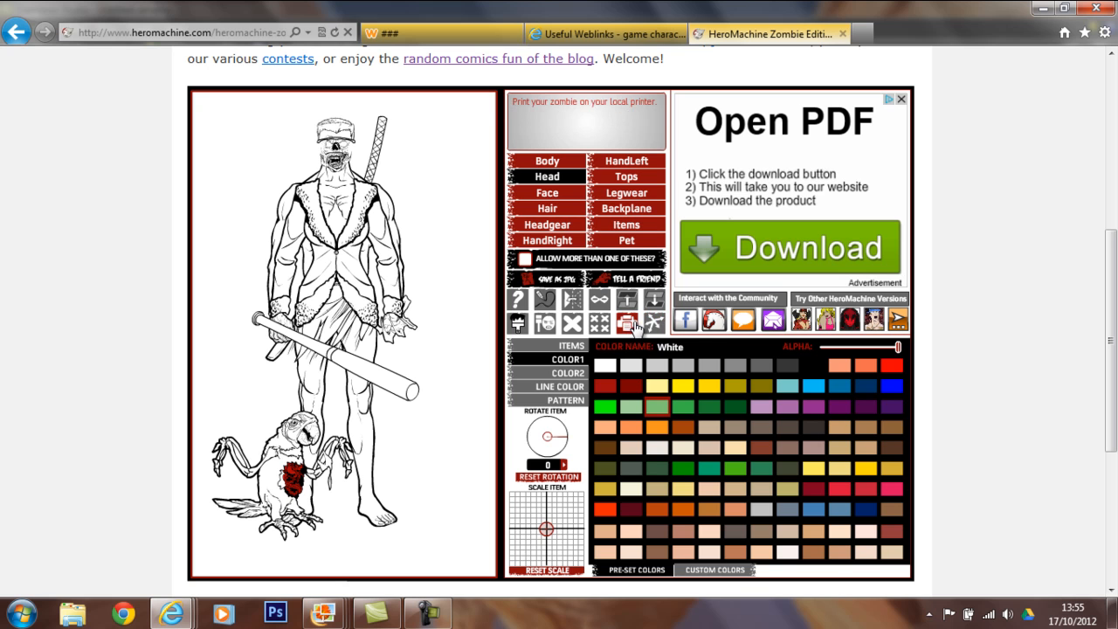
Try muscle, fragmented, skeleton and single-limb bodies on the zombie, then restore the plain male body
{"action": "left_click", "coordinate": [541, 163]}
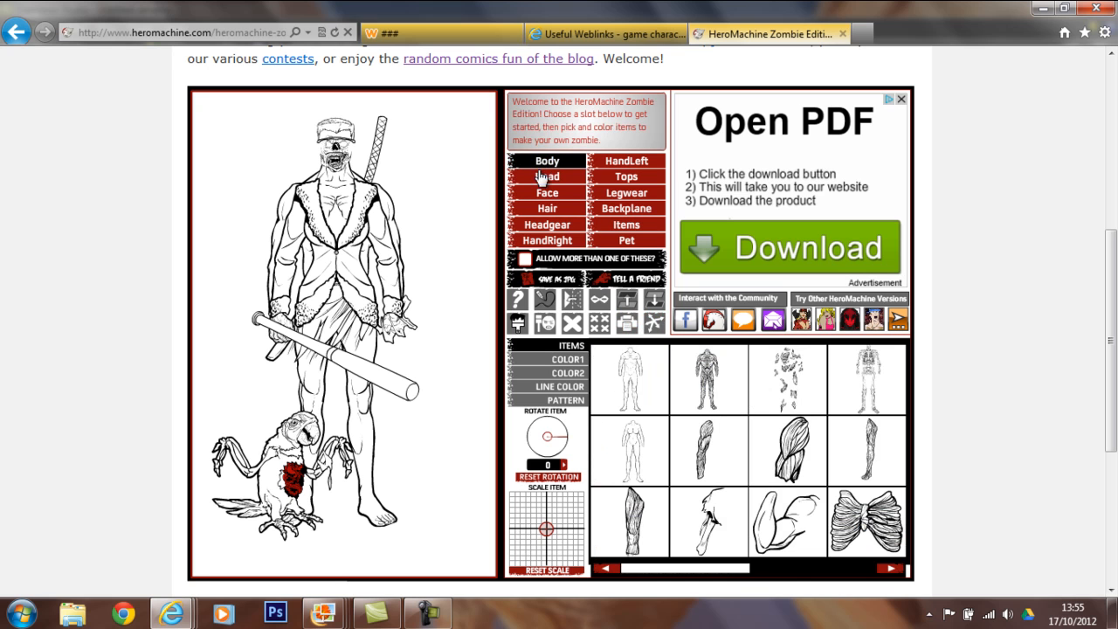
{"action": "left_click", "coordinate": [717, 385]}
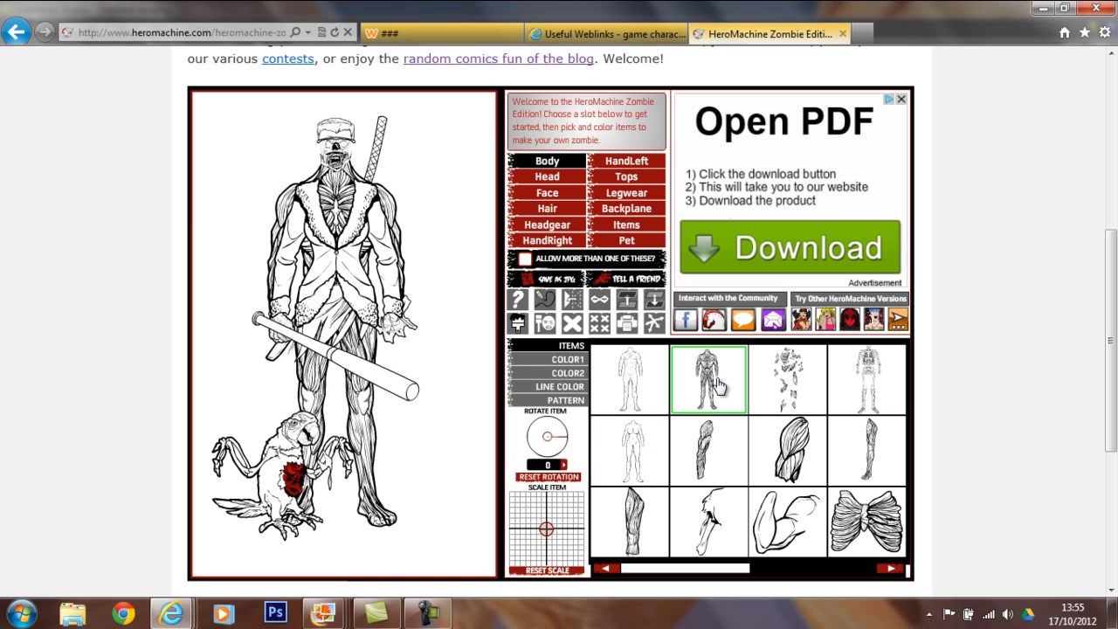
{"action": "left_click", "coordinate": [802, 385]}
{"action": "left_click", "coordinate": [862, 390]}
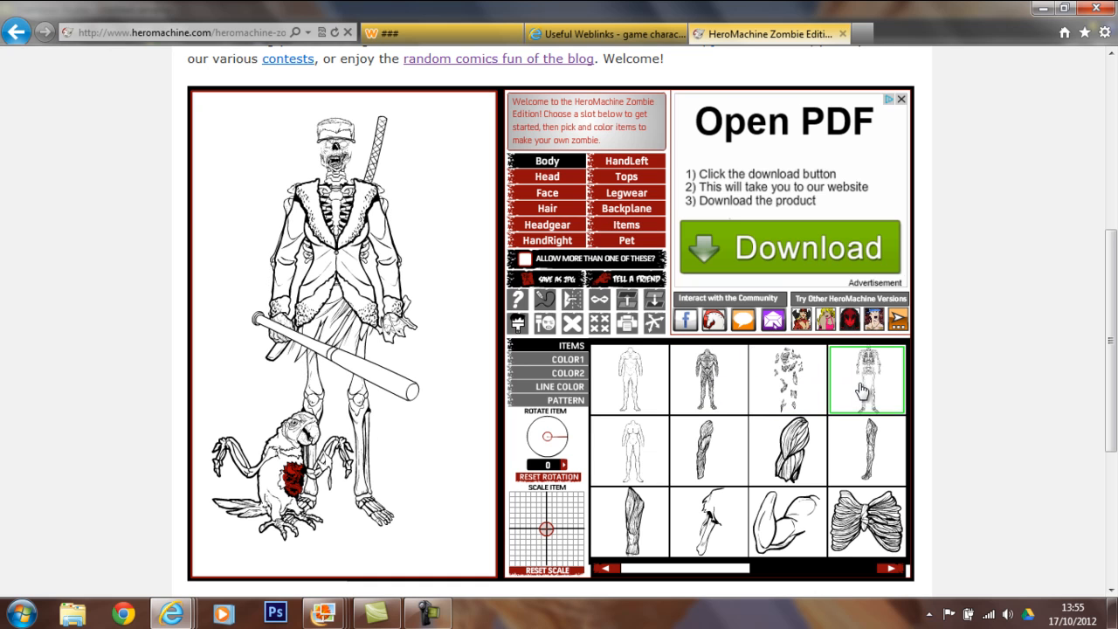
{"action": "left_click", "coordinate": [804, 457]}
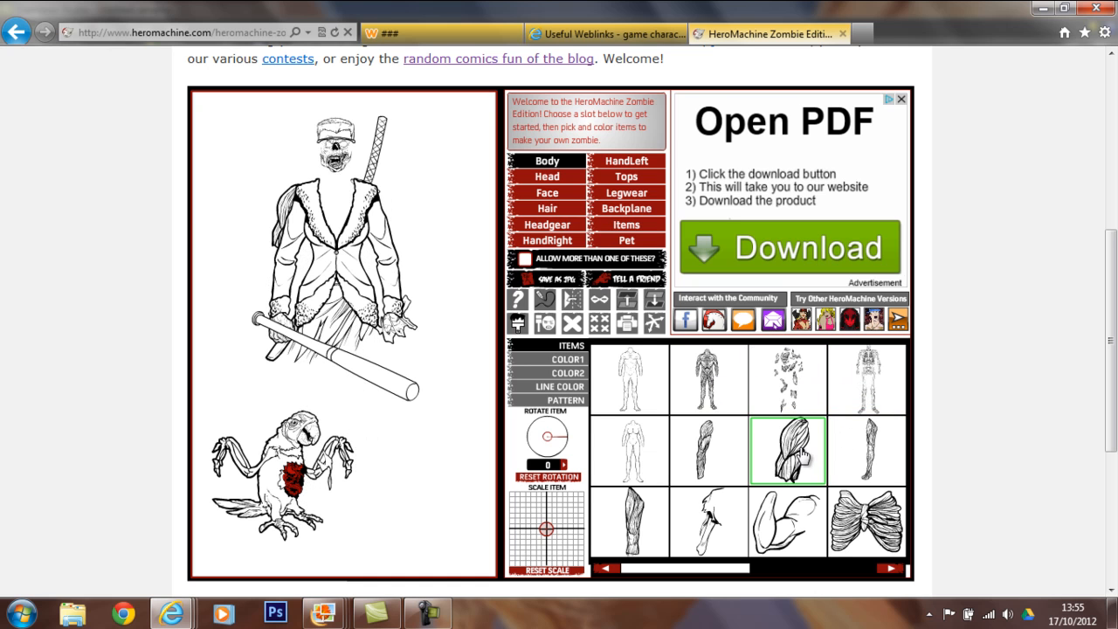
{"action": "left_click", "coordinate": [723, 387]}
{"action": "left_click", "coordinate": [657, 381]}
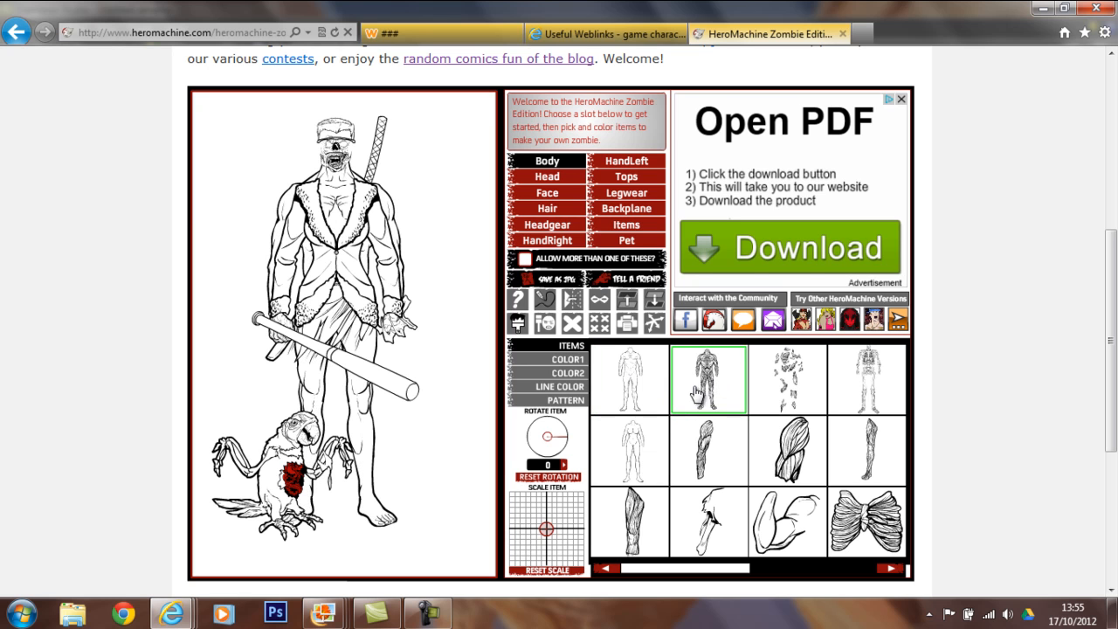
Color the zombie's body Pastel Yellow Green and cover it with the larger hexagon pattern
{"action": "left_click", "coordinate": [580, 360]}
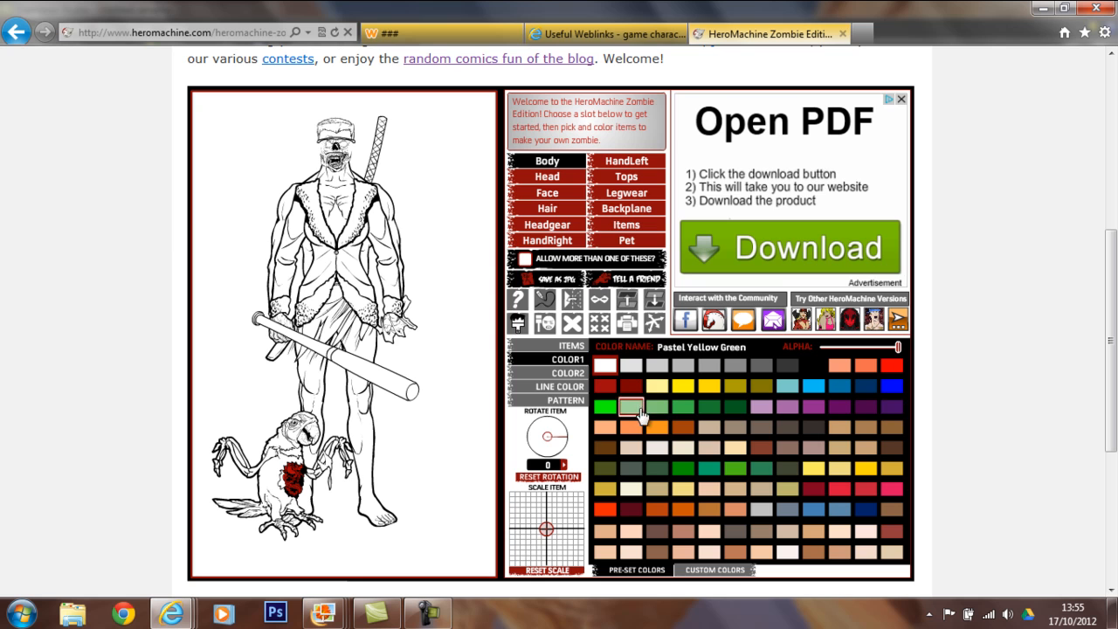
{"action": "left_click", "coordinate": [654, 408]}
{"action": "left_click", "coordinate": [639, 412]}
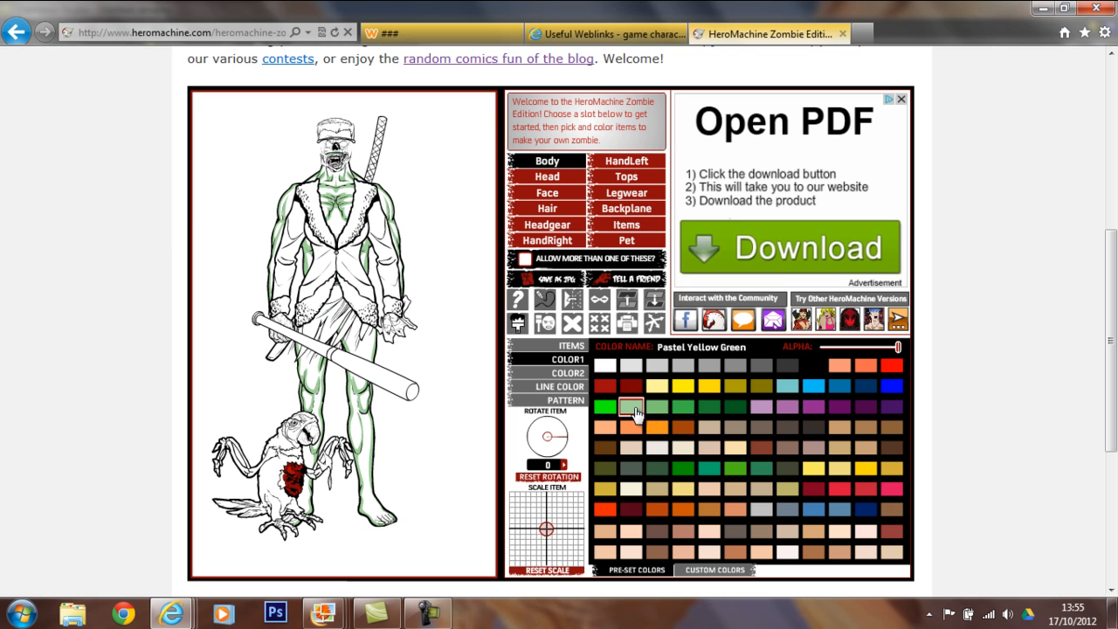
{"action": "left_click", "coordinate": [569, 402]}
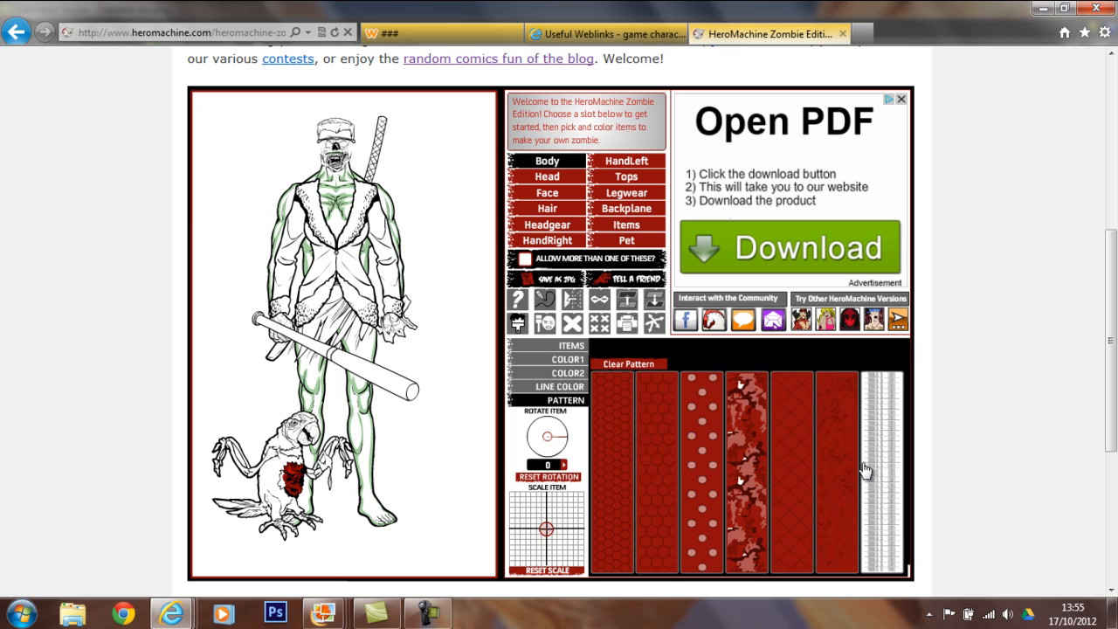
{"action": "left_click", "coordinate": [658, 472]}
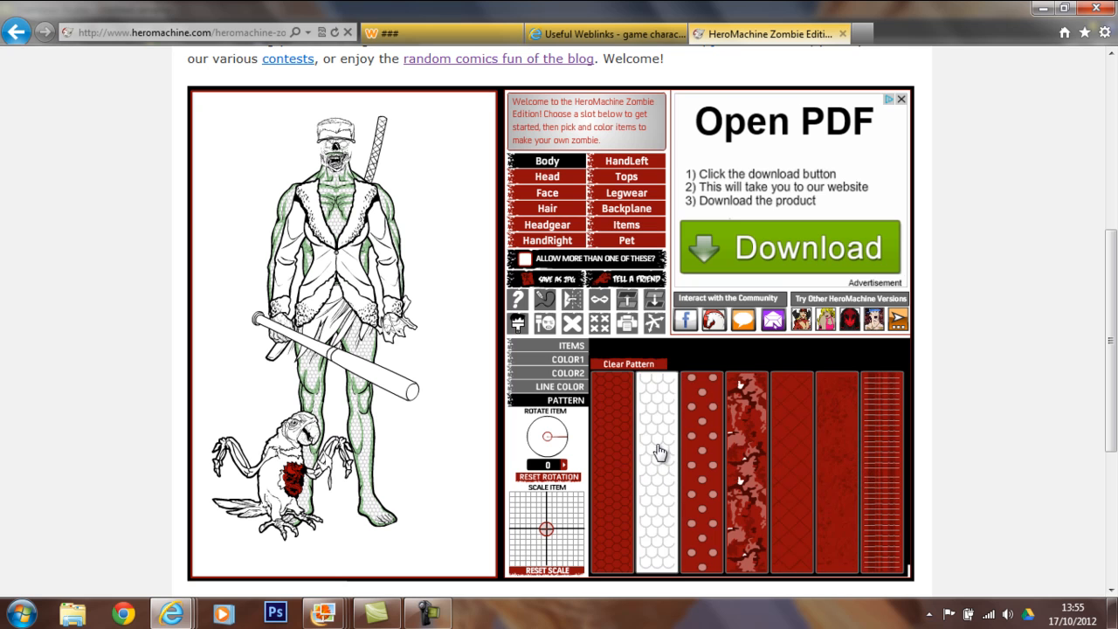
{"action": "left_click", "coordinate": [573, 348]}
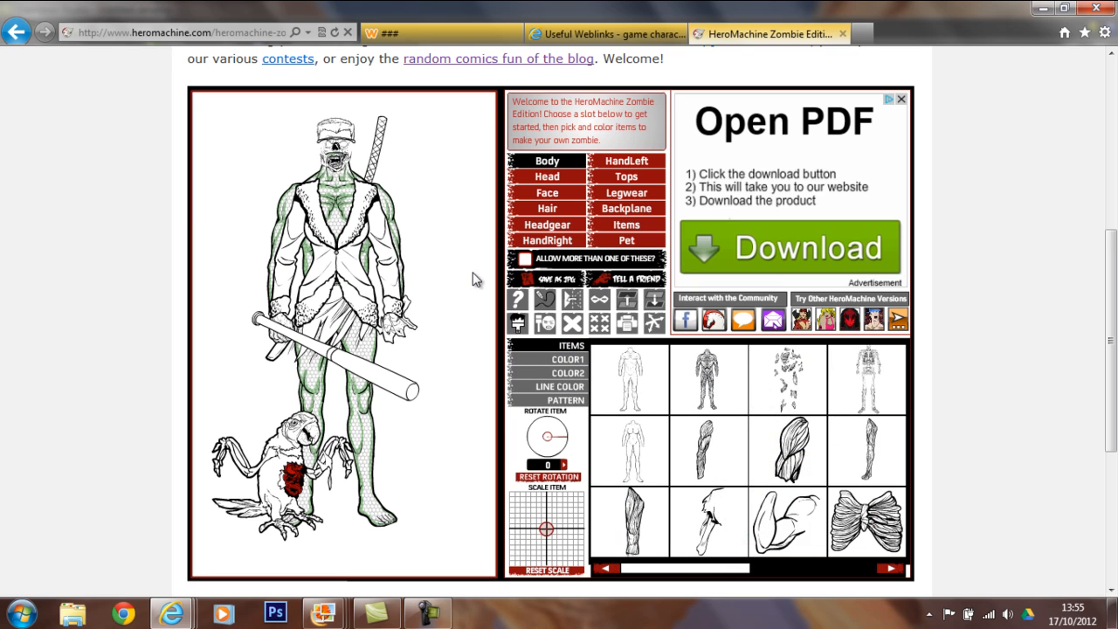
Color the jacket's fur trim dark brown and its main fabric Dark Cool Brown
{"action": "left_click", "coordinate": [353, 276]}
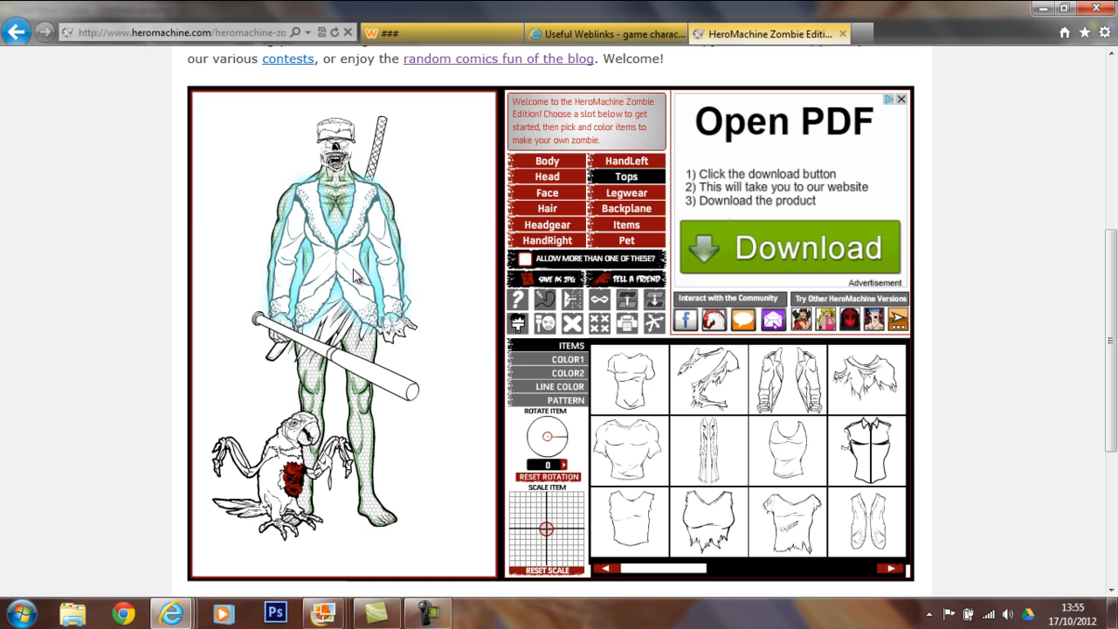
{"action": "left_click", "coordinate": [575, 373]}
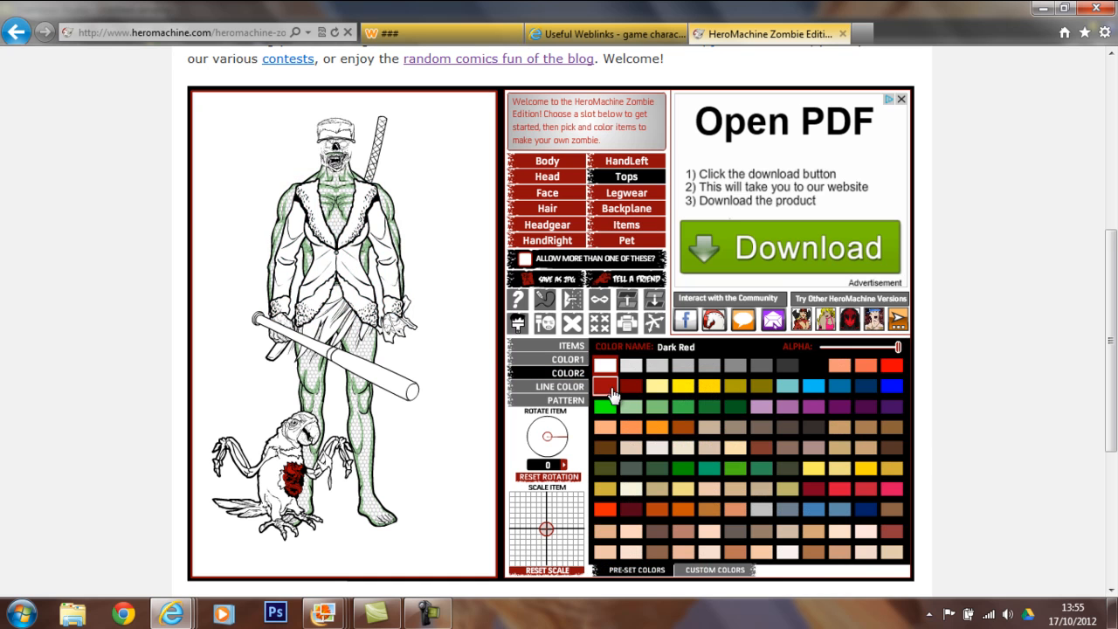
{"action": "left_click", "coordinate": [611, 449]}
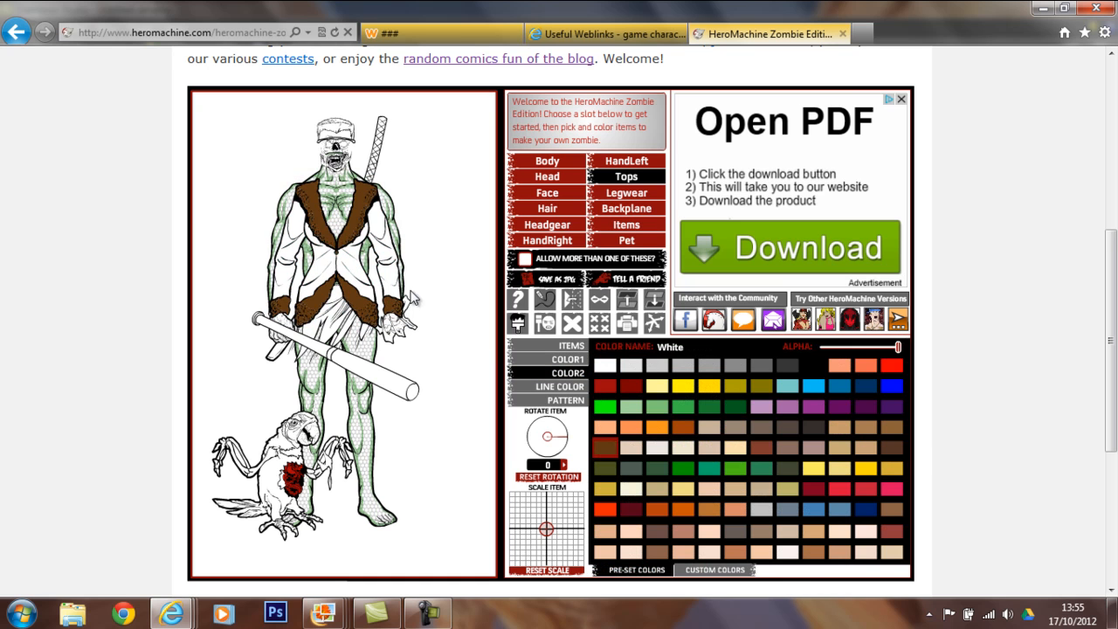
{"action": "left_click", "coordinate": [572, 346]}
{"action": "left_click", "coordinate": [568, 359]}
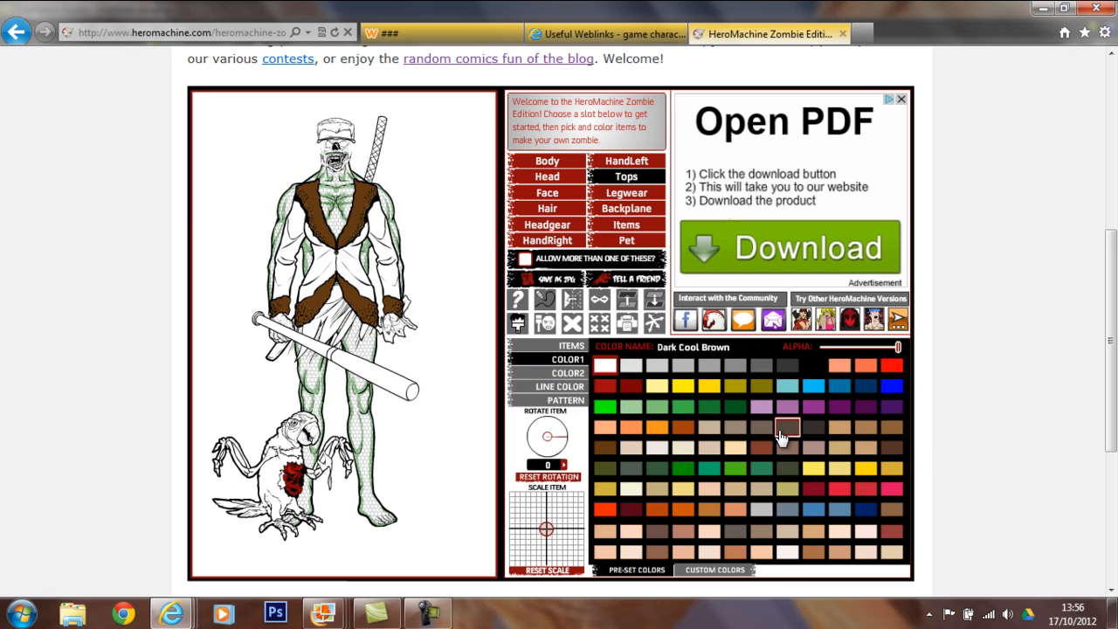
{"action": "left_click", "coordinate": [781, 432]}
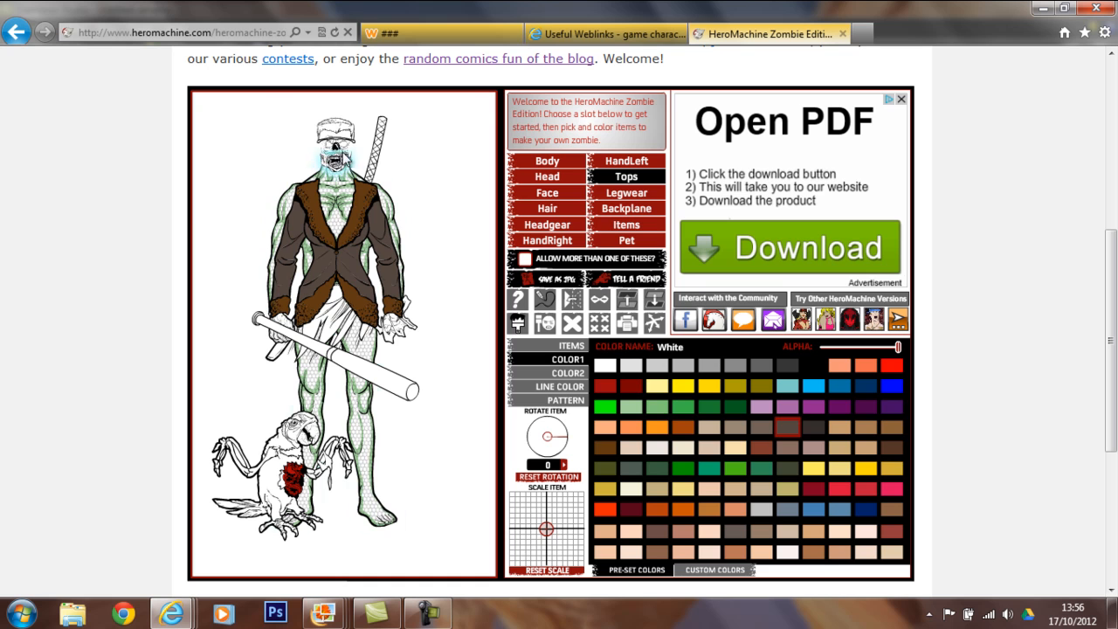
Try several faces on the zombie, settle on the rotting skull face and make its first color dark green
{"action": "left_click", "coordinate": [335, 149]}
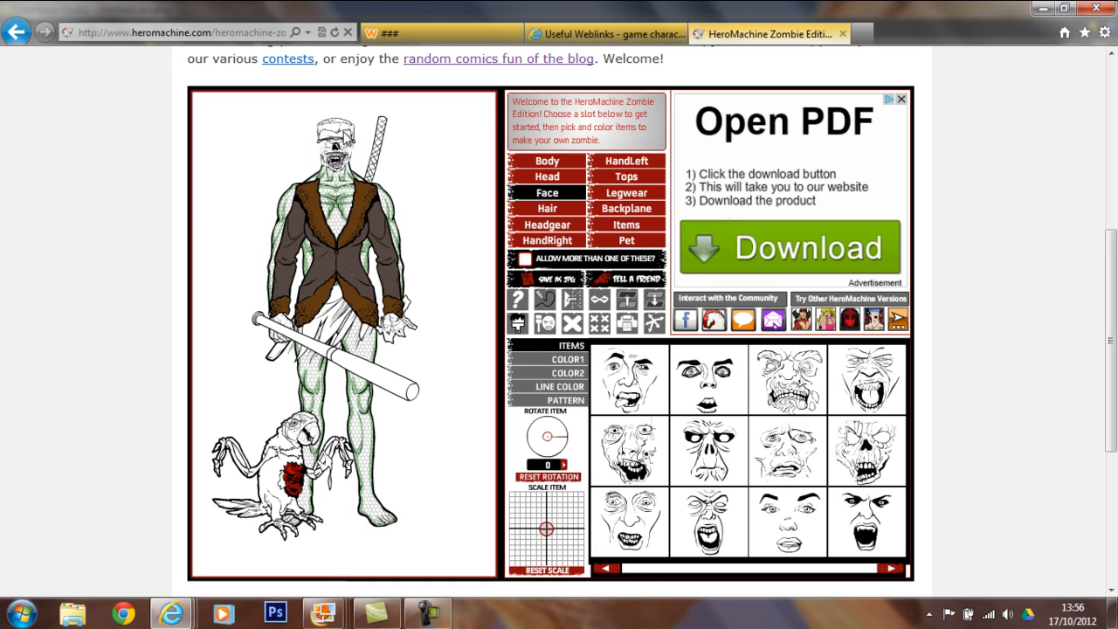
{"action": "left_click", "coordinate": [708, 378]}
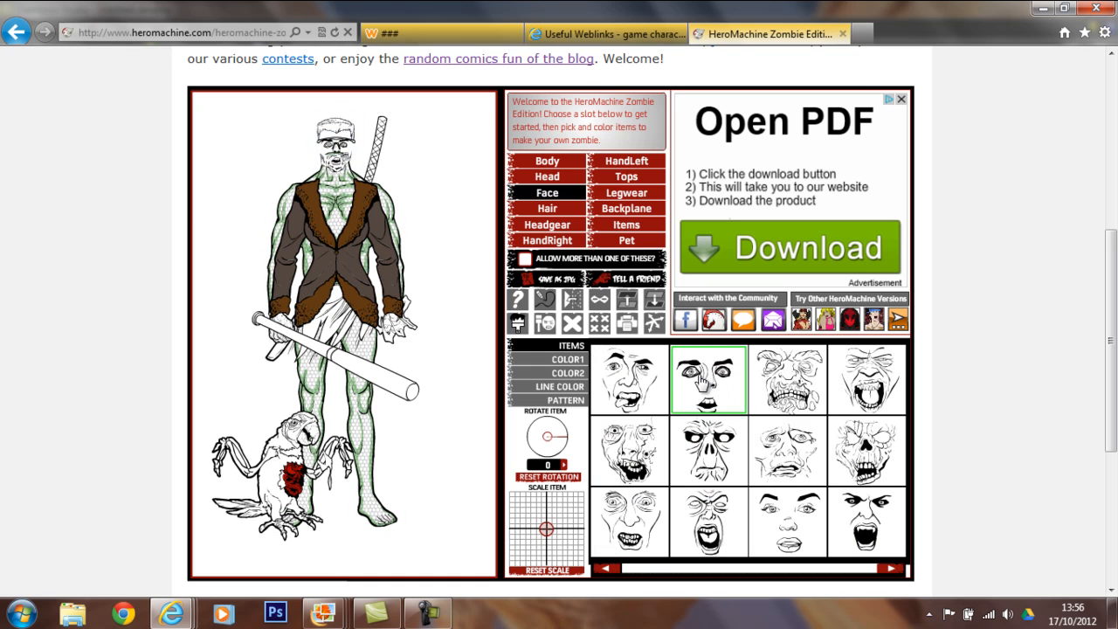
{"action": "left_click", "coordinate": [644, 446]}
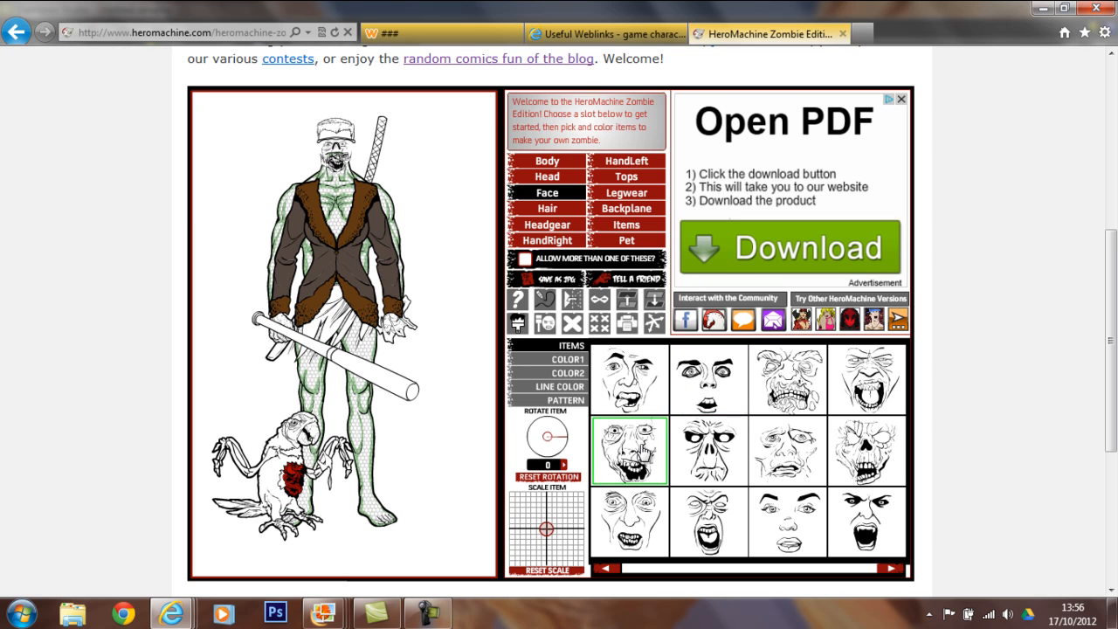
{"action": "left_click", "coordinate": [718, 454]}
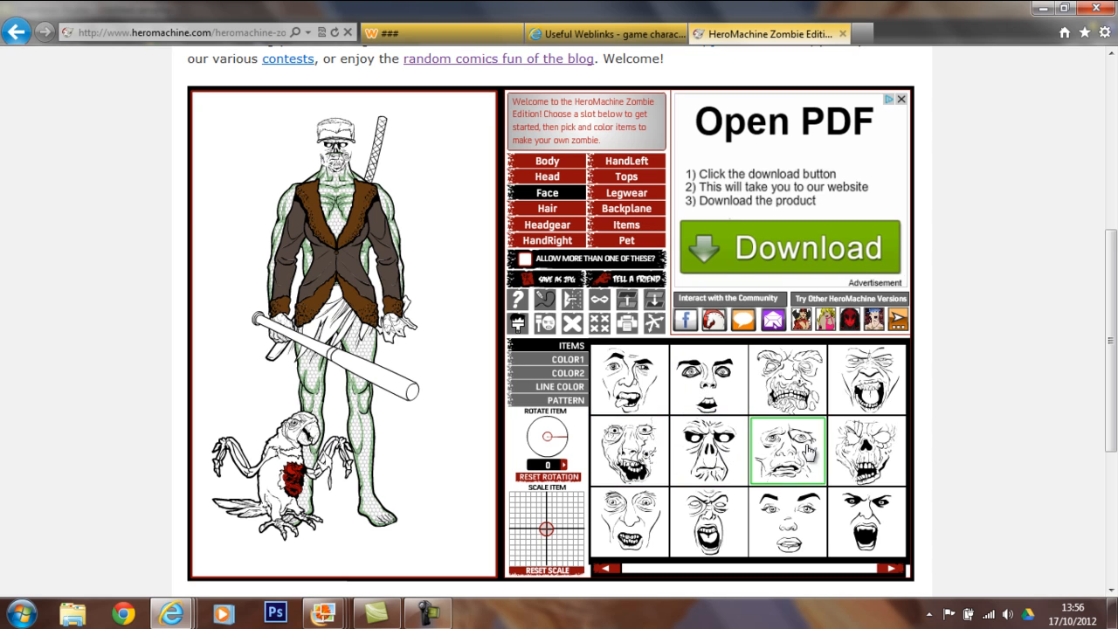
{"action": "left_click", "coordinate": [867, 451]}
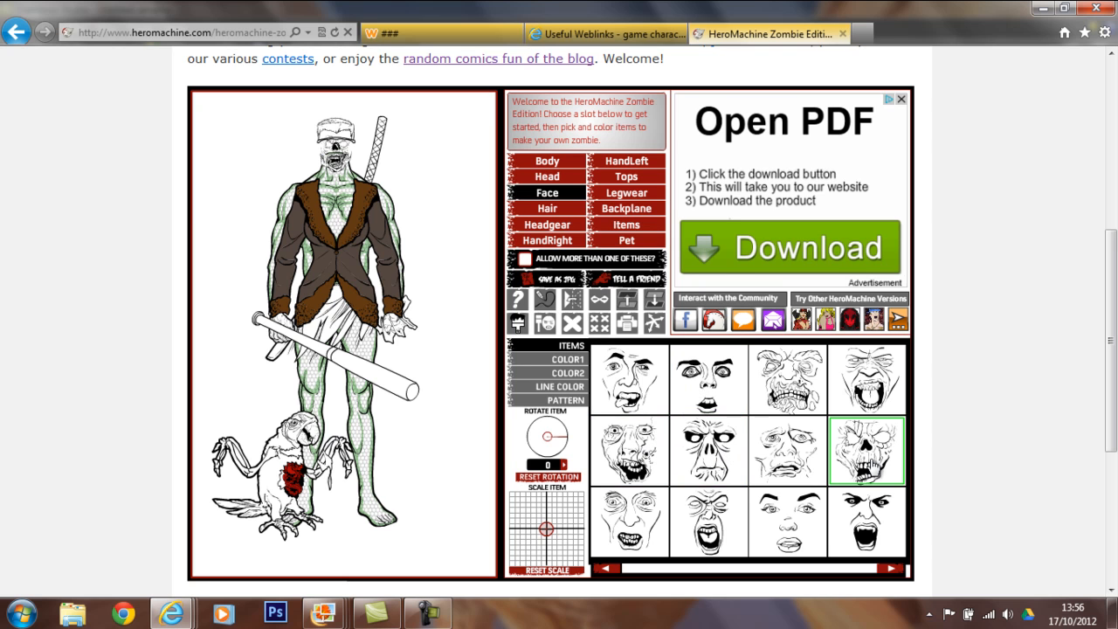
{"action": "left_click", "coordinate": [563, 359]}
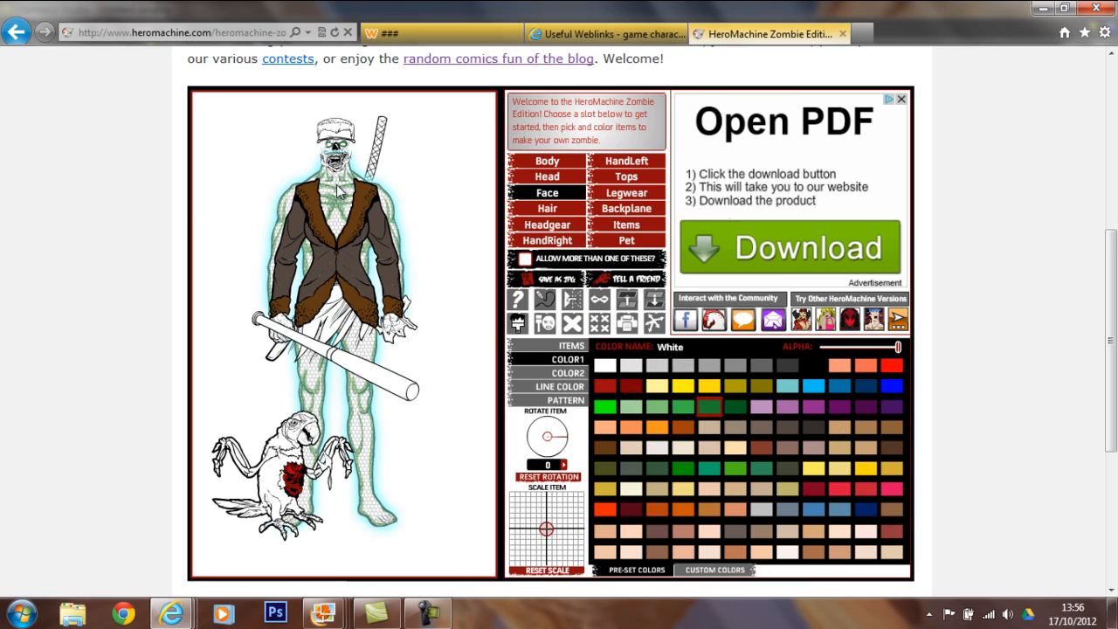
Select the zombie's hair and make its first color Dark Red
{"action": "left_click", "coordinate": [328, 133]}
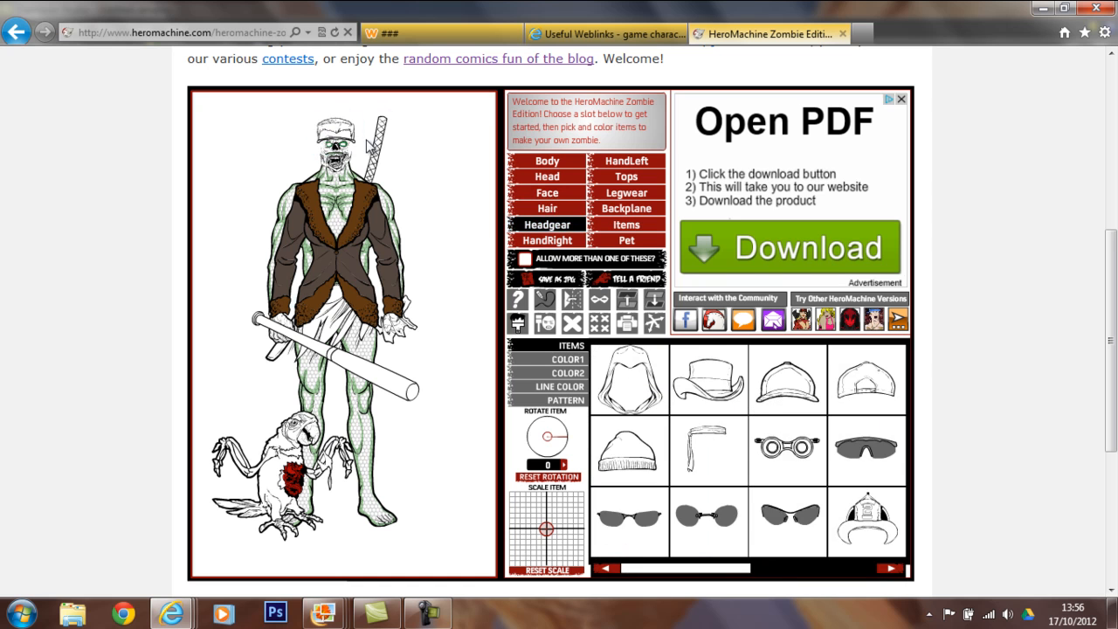
{"action": "left_click", "coordinate": [332, 126]}
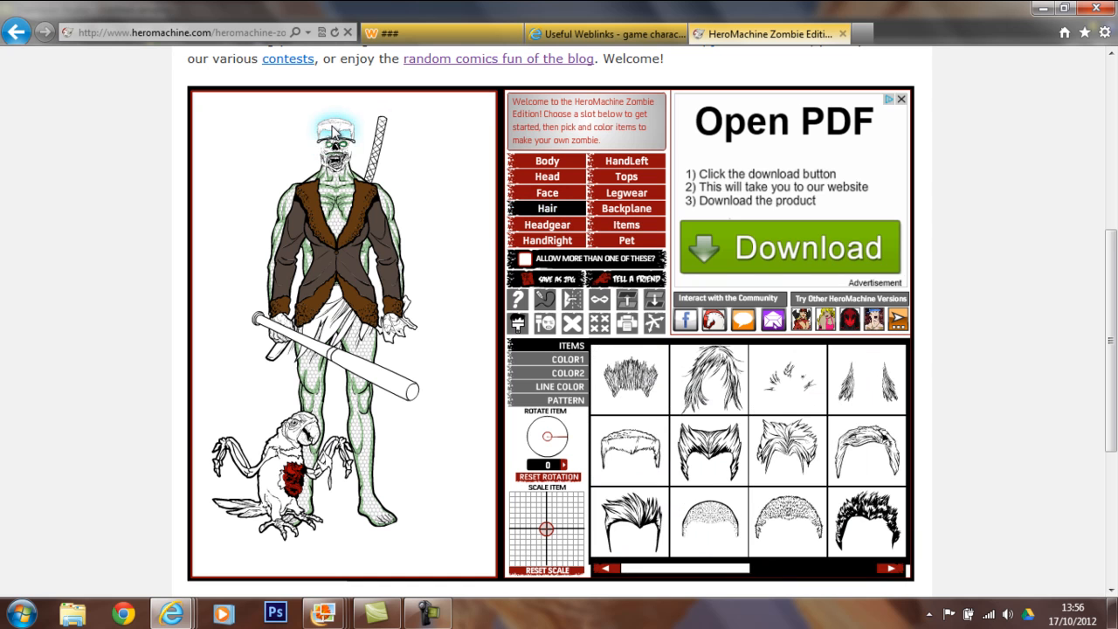
{"action": "left_click", "coordinate": [568, 359]}
{"action": "left_click", "coordinate": [605, 386]}
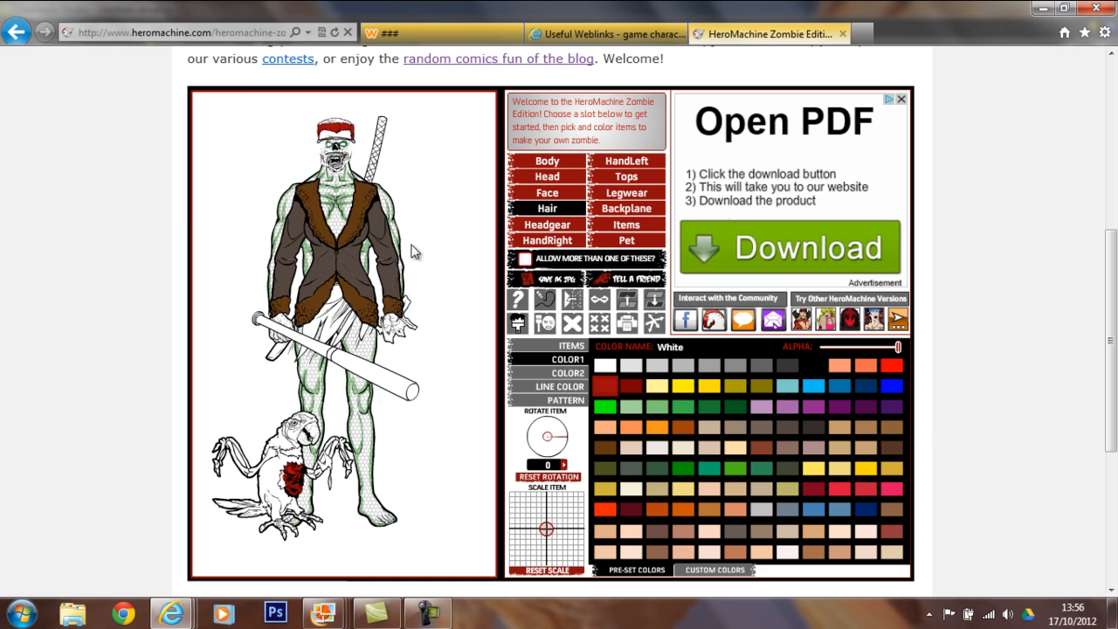
Color the sword on the zombie's back light brown and the baseball bat reddish brown
{"action": "left_click", "coordinate": [378, 144]}
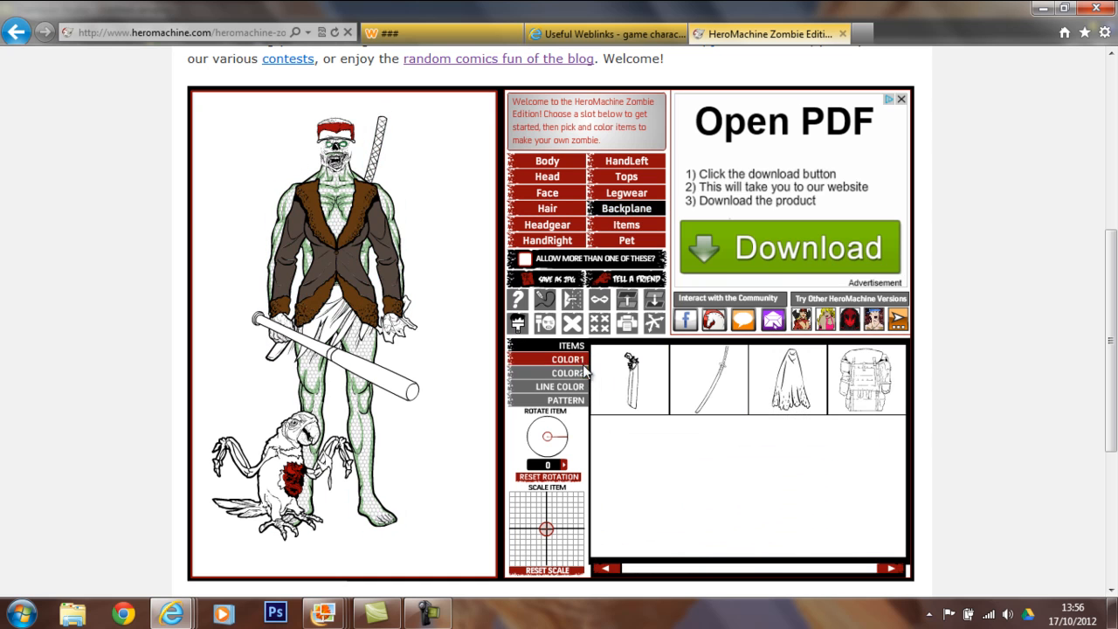
{"action": "left_click", "coordinate": [558, 360]}
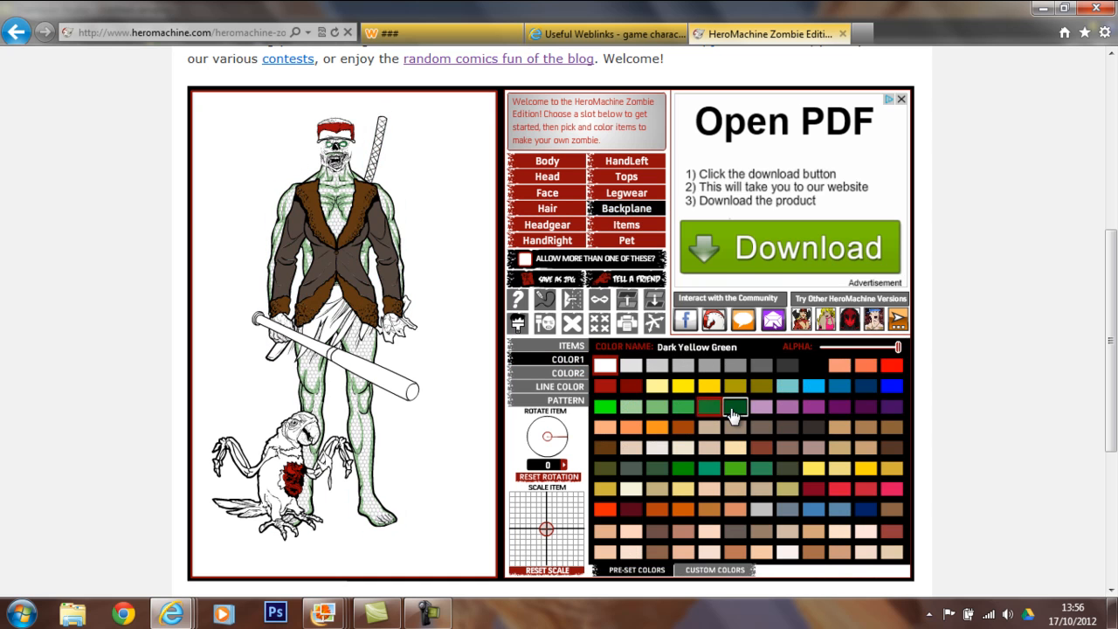
{"action": "left_click", "coordinate": [839, 430]}
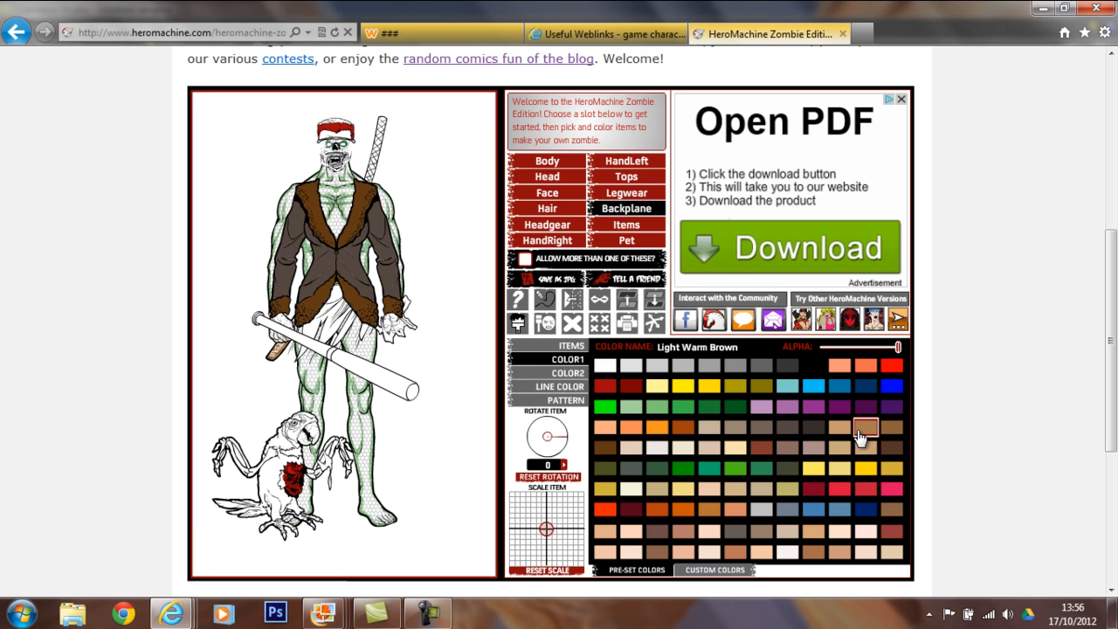
{"action": "left_click", "coordinate": [397, 395]}
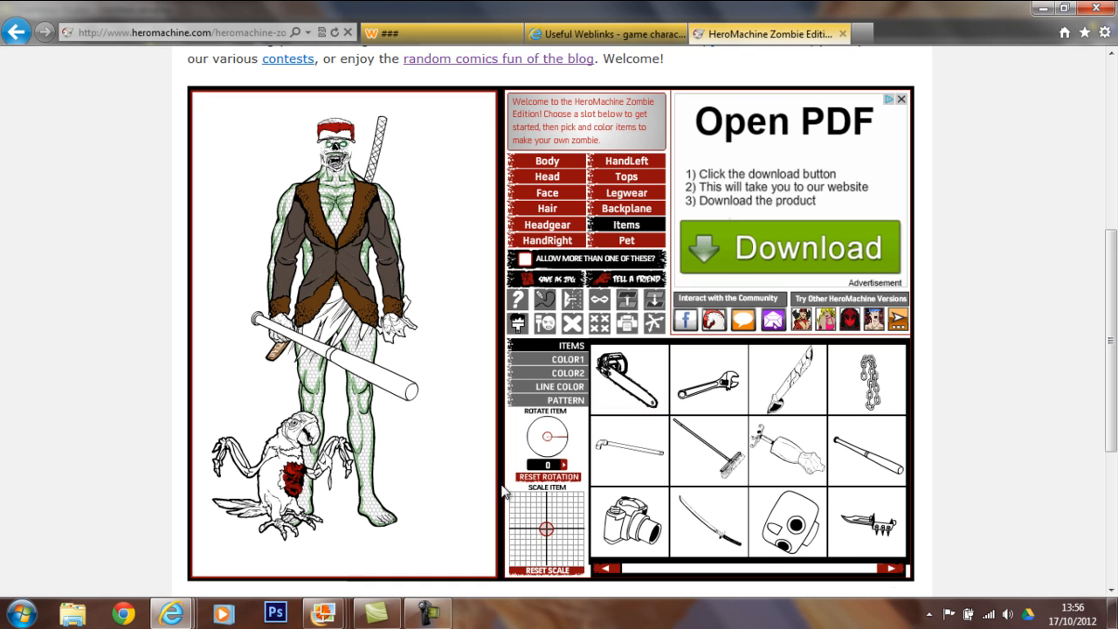
{"action": "left_click", "coordinate": [568, 359]}
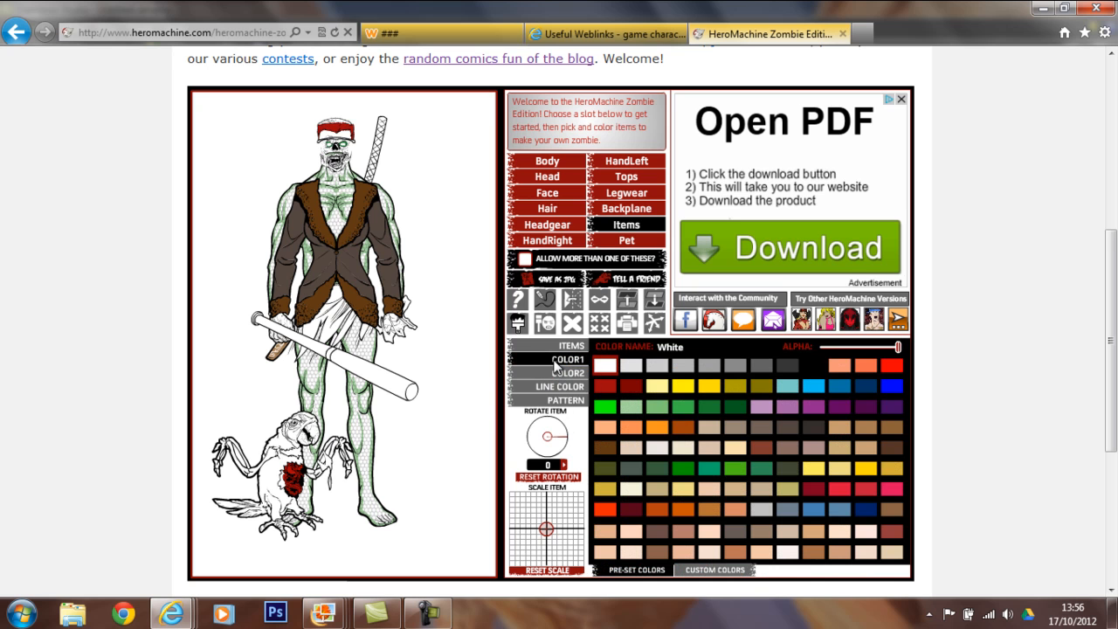
{"action": "left_click", "coordinate": [767, 460]}
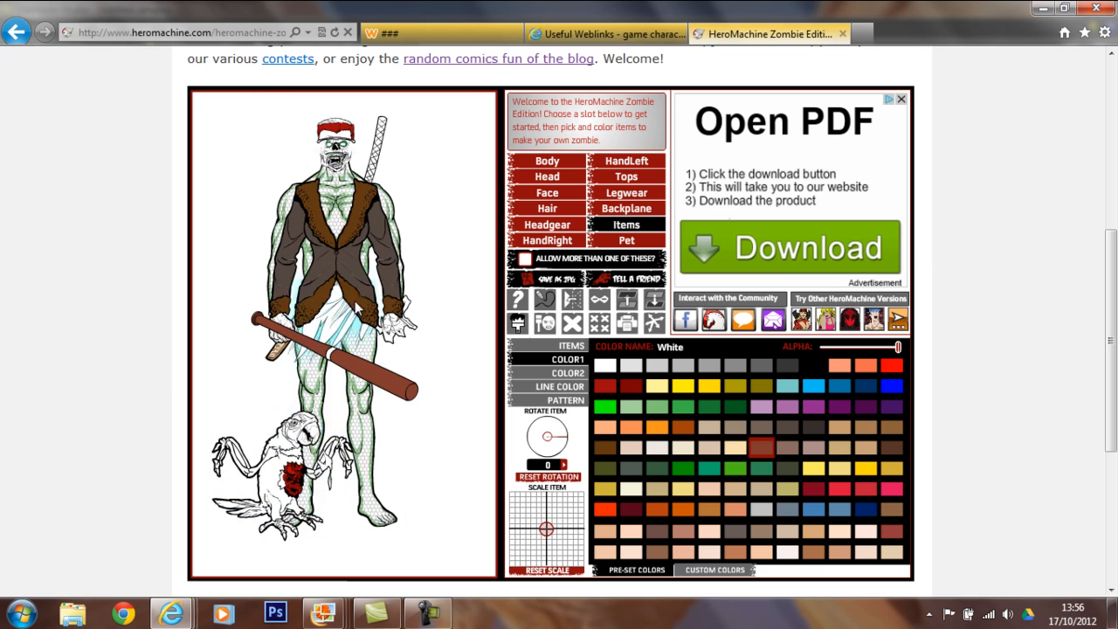
Try the top hat, round goggles and firefighter helmet as headgear, then put the top hat back on the zombie
{"action": "left_click", "coordinate": [336, 136]}
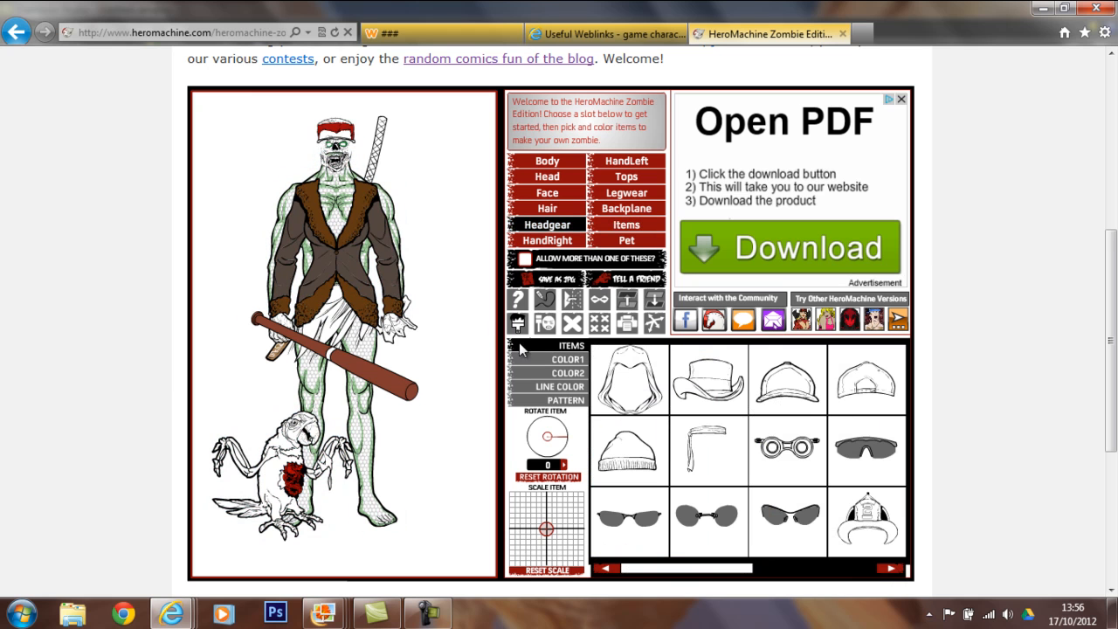
{"action": "left_click", "coordinate": [706, 383]}
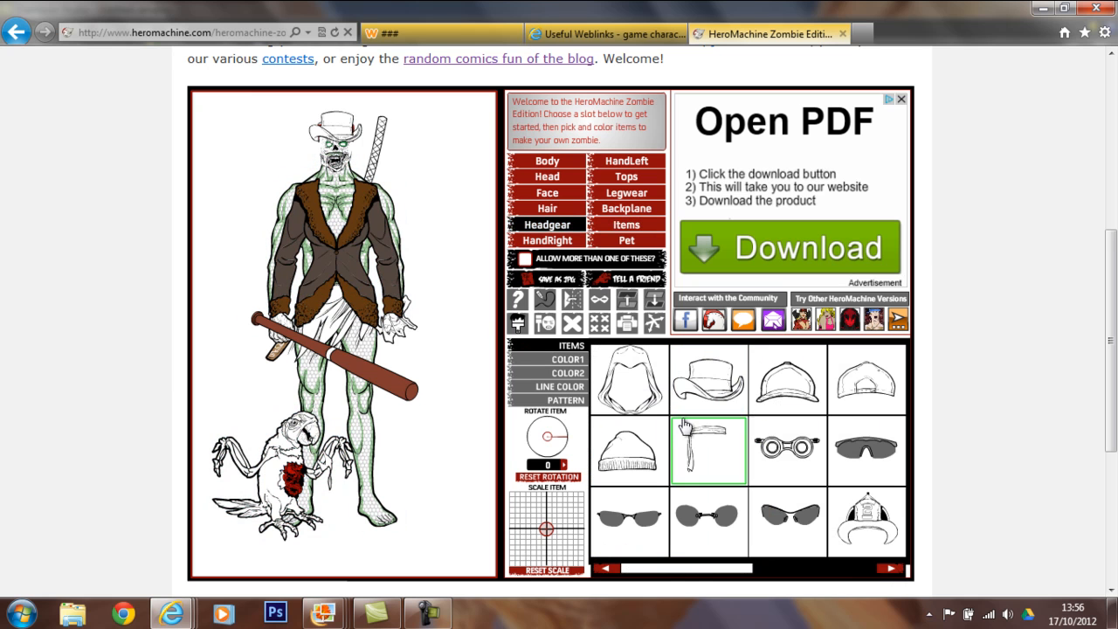
{"action": "left_click", "coordinate": [793, 458]}
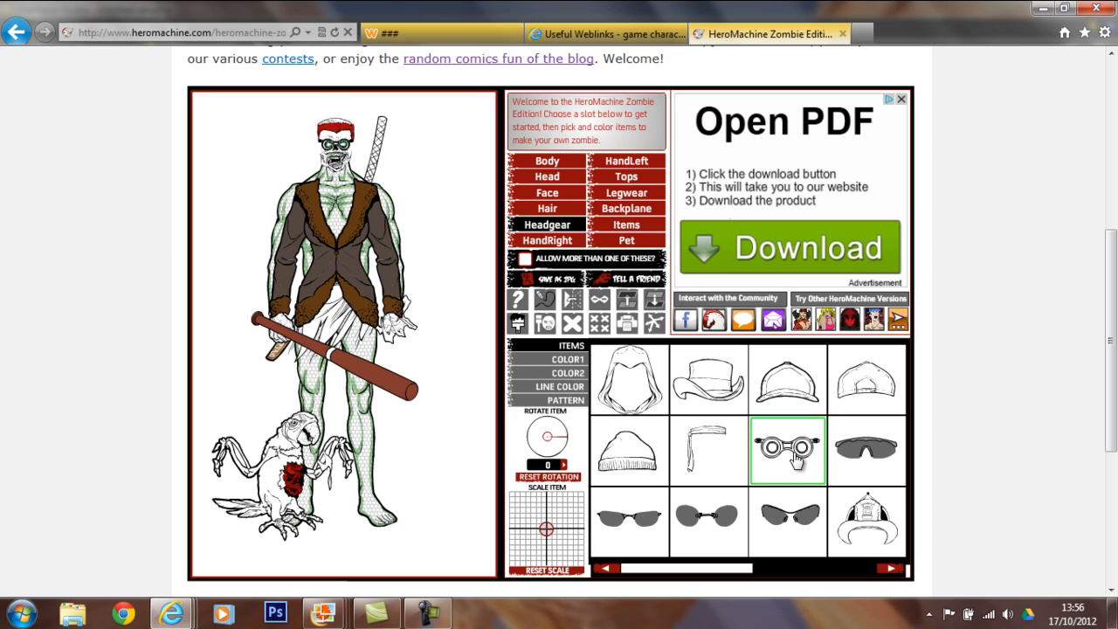
{"action": "left_click", "coordinate": [866, 523]}
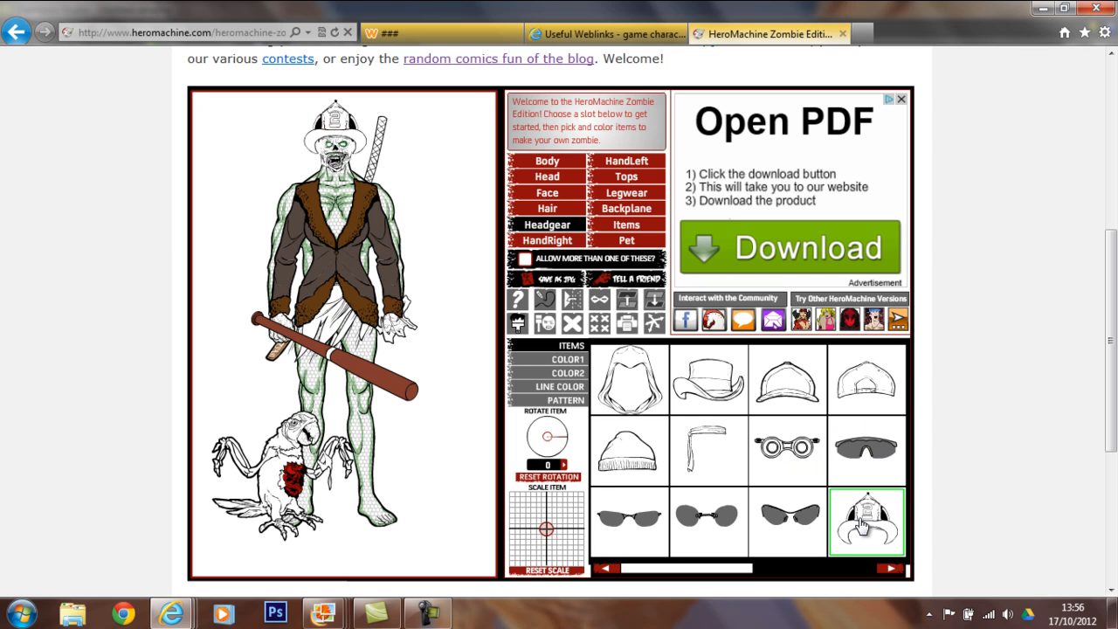
{"action": "left_click", "coordinate": [697, 410]}
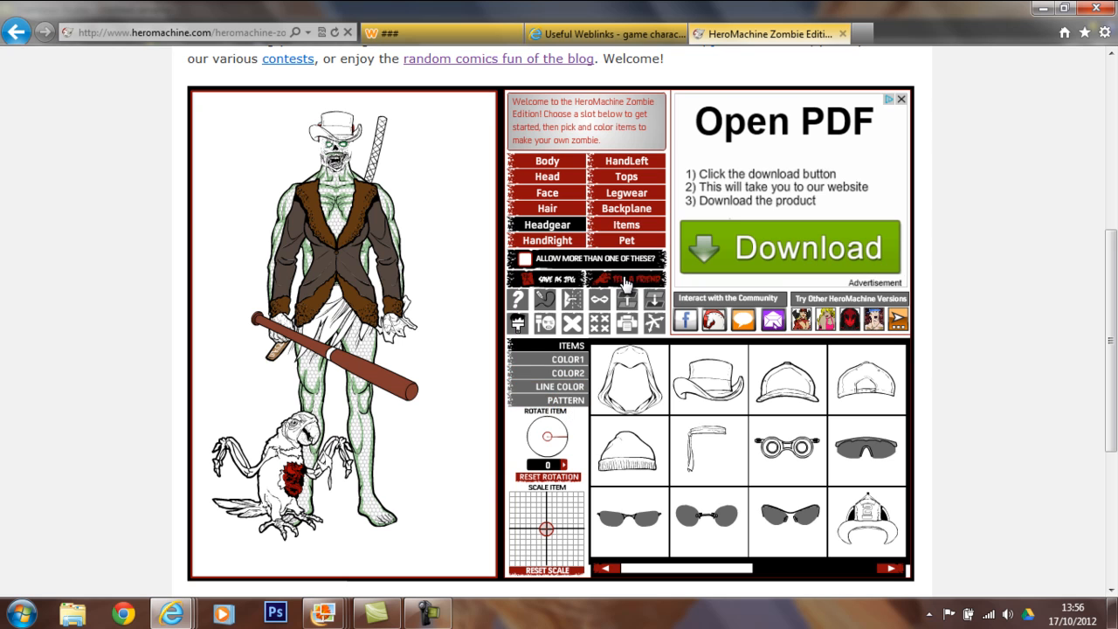
Generate random zombies repeatedly, ending on a skeleton in a tank top holding a camera
{"action": "left_click", "coordinate": [651, 325]}
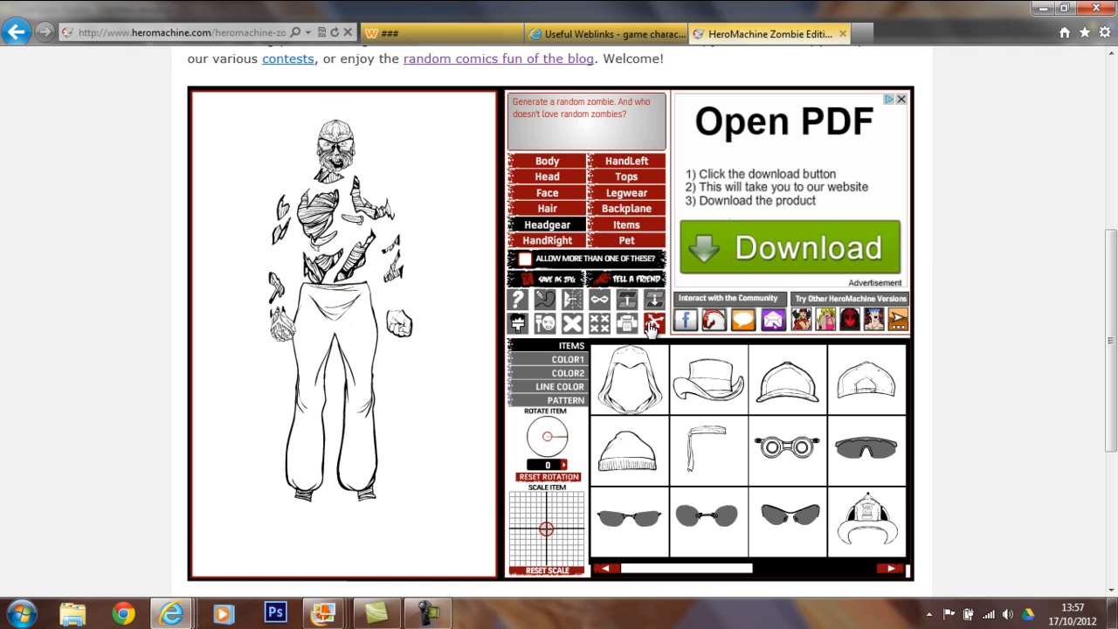
{"action": "left_click", "coordinate": [651, 325]}
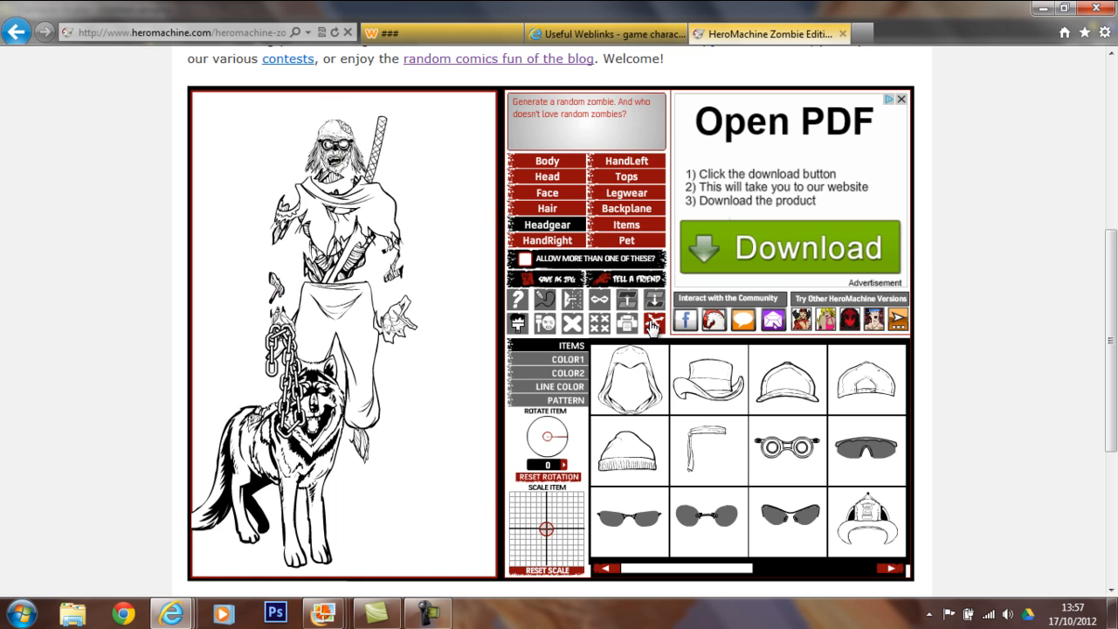
{"action": "left_click", "coordinate": [651, 325]}
{"action": "left_click", "coordinate": [651, 325]}
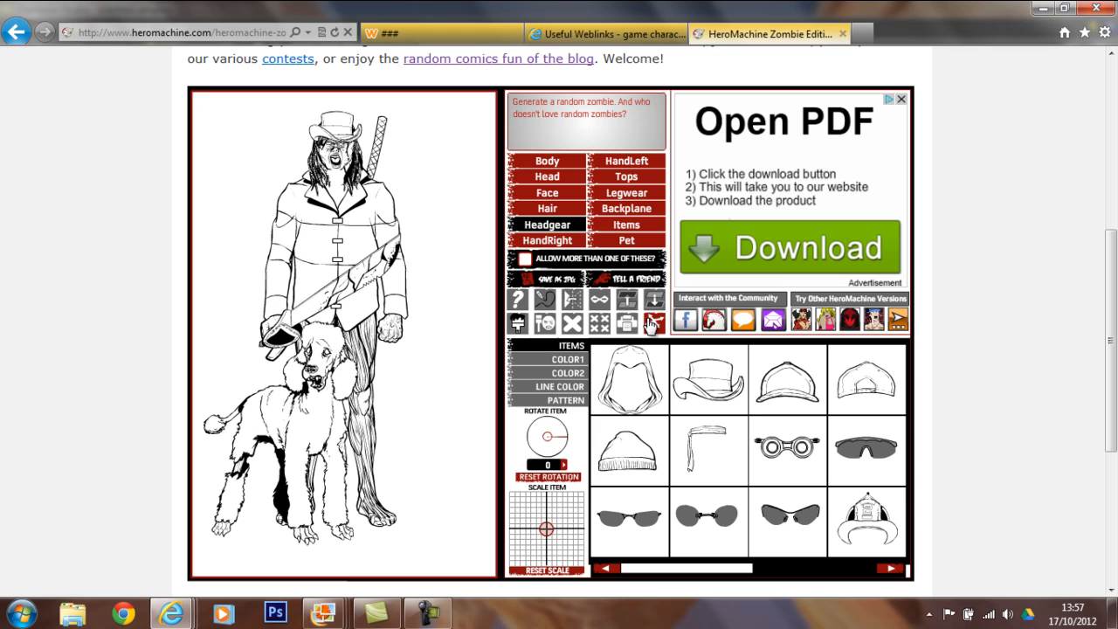
{"action": "left_click", "coordinate": [651, 325]}
{"action": "left_click", "coordinate": [651, 325]}
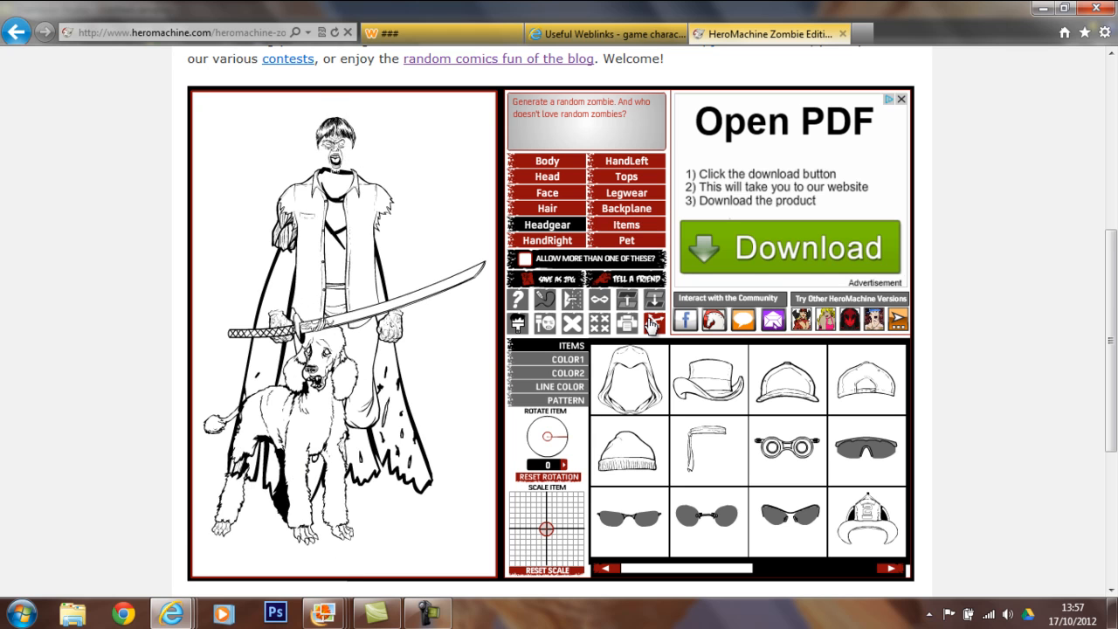
{"action": "left_click", "coordinate": [651, 325]}
{"action": "left_click", "coordinate": [651, 325]}
{"action": "left_click", "coordinate": [651, 325]}
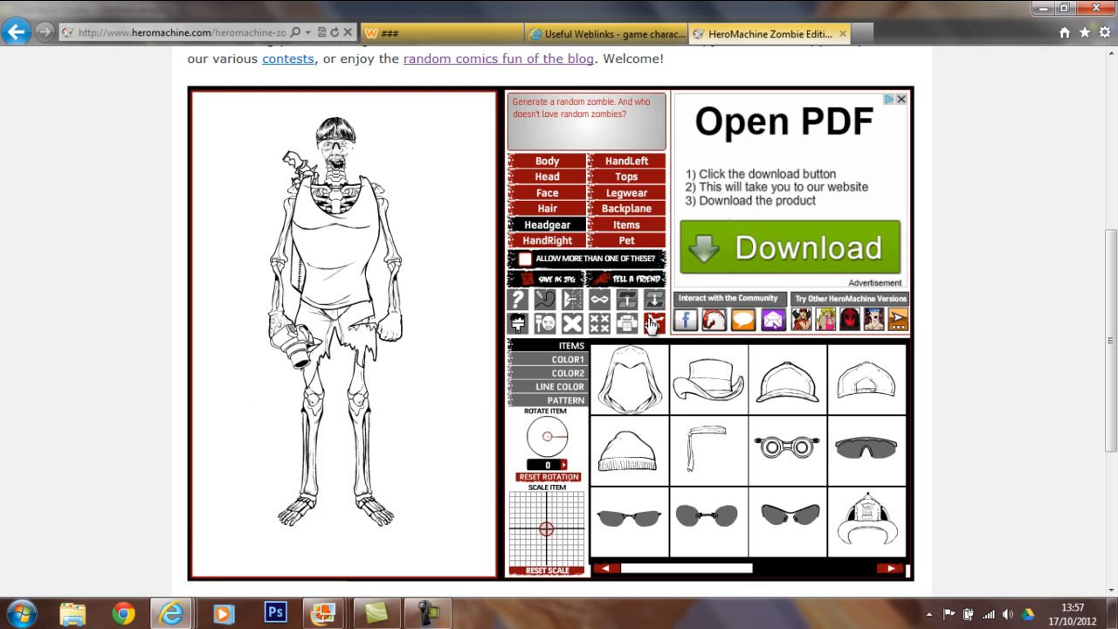
Generate random zombies repeatedly until one with spiky hair, a buttoned coat, a ragged cape and a wolf comes up
{"action": "left_click", "coordinate": [651, 325]}
{"action": "left_click", "coordinate": [651, 325]}
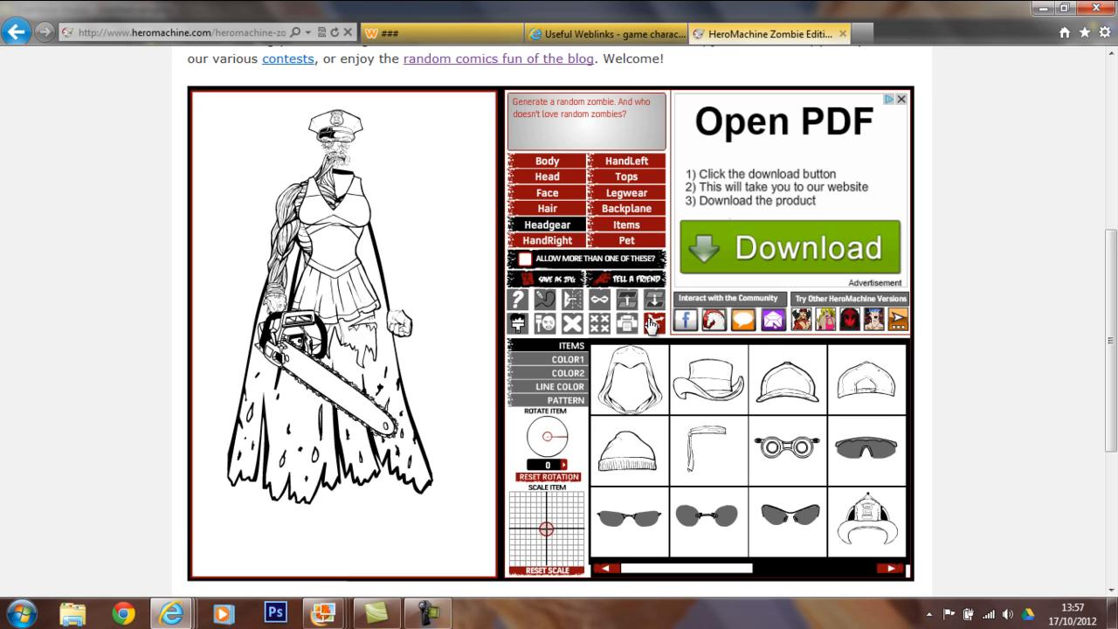
{"action": "left_click", "coordinate": [651, 325]}
{"action": "left_click", "coordinate": [651, 326]}
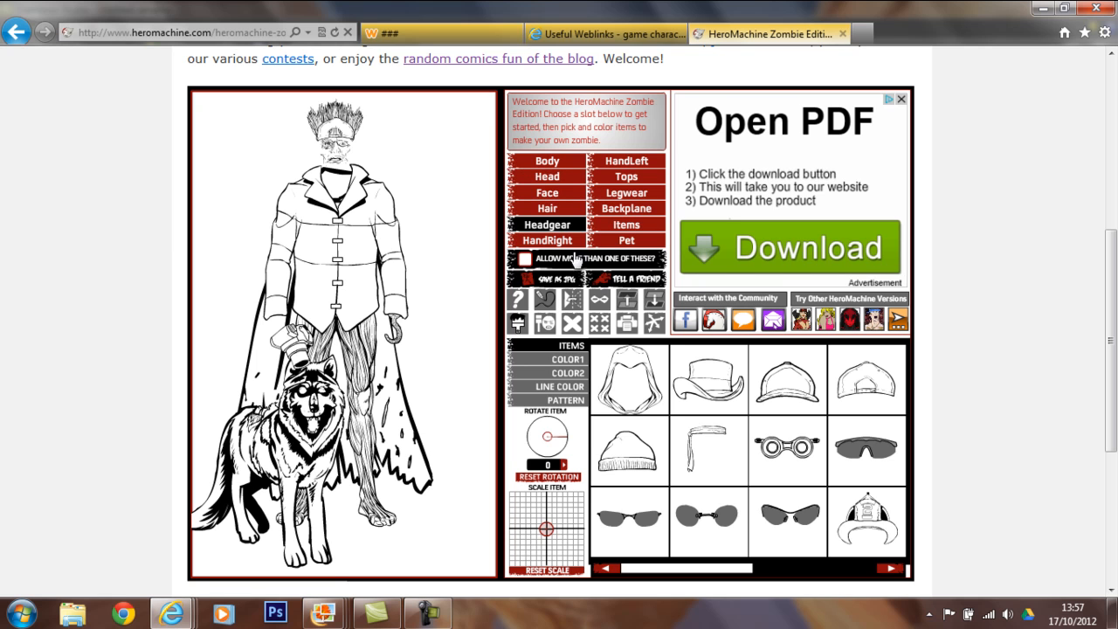
Give the zombie's coat the camouflage pattern and make its first color brown
{"action": "left_click", "coordinate": [547, 164]}
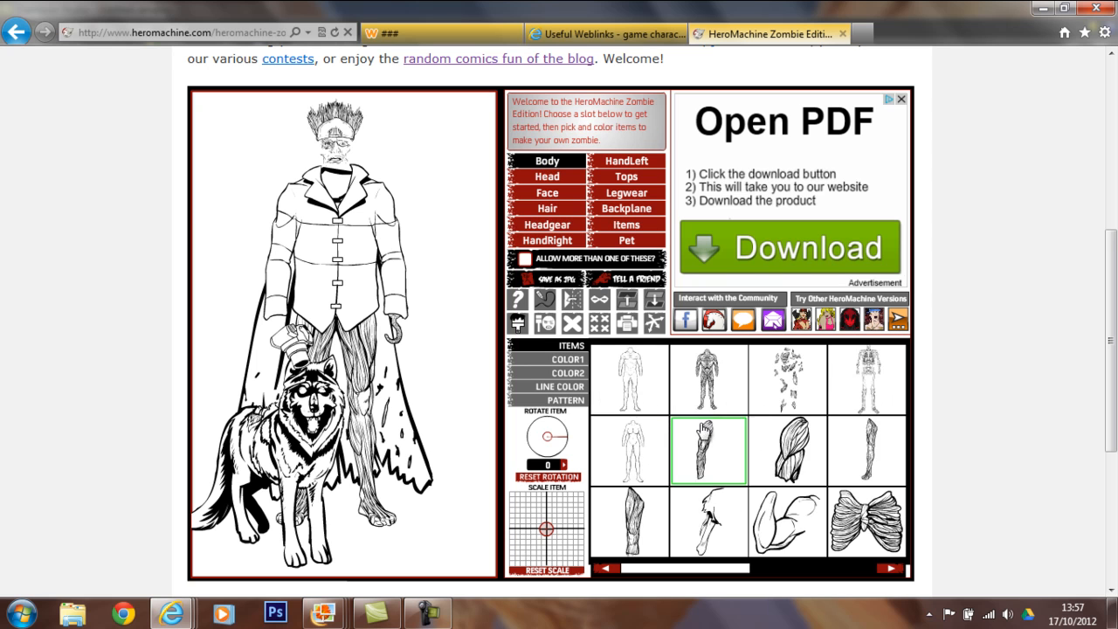
{"action": "left_click", "coordinate": [627, 177]}
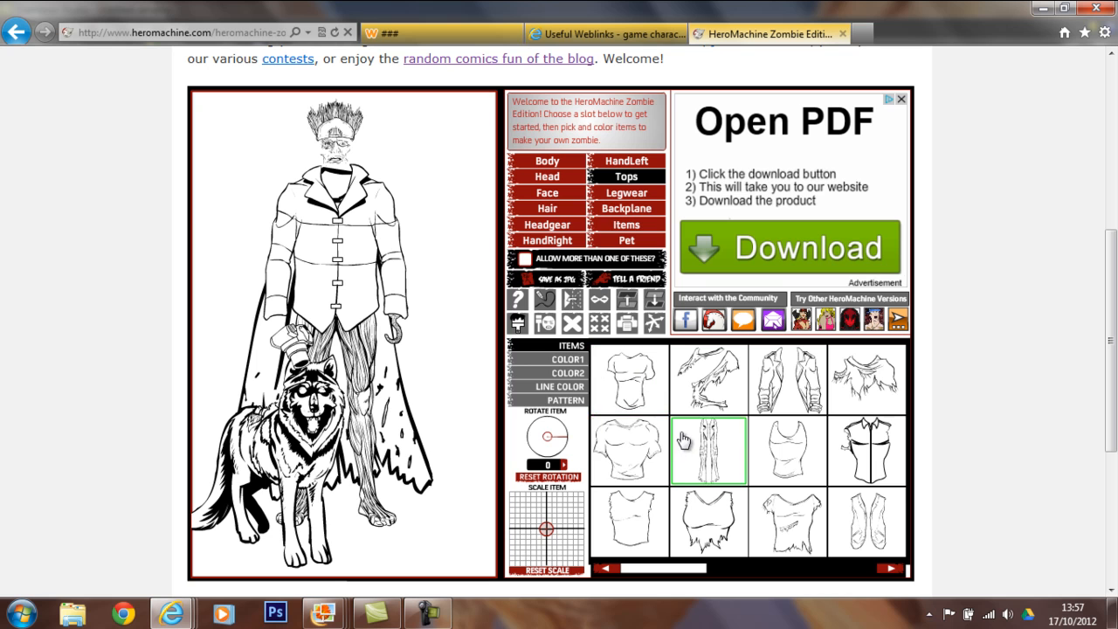
{"action": "left_click", "coordinate": [566, 405]}
{"action": "left_click", "coordinate": [664, 436]}
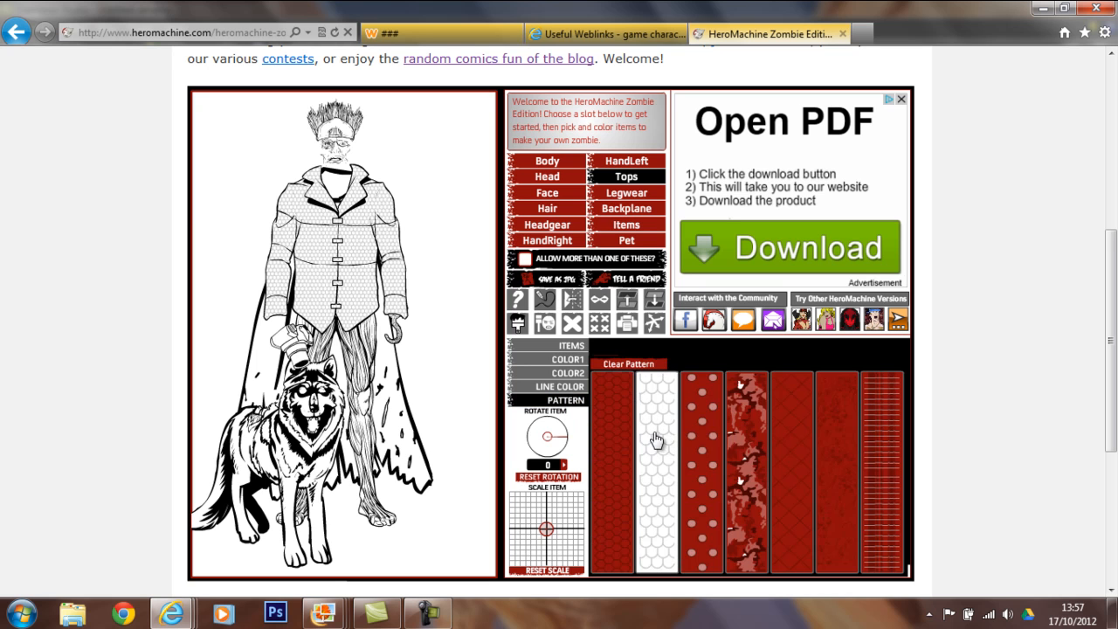
{"action": "left_click", "coordinate": [743, 459]}
{"action": "left_click", "coordinate": [568, 359]}
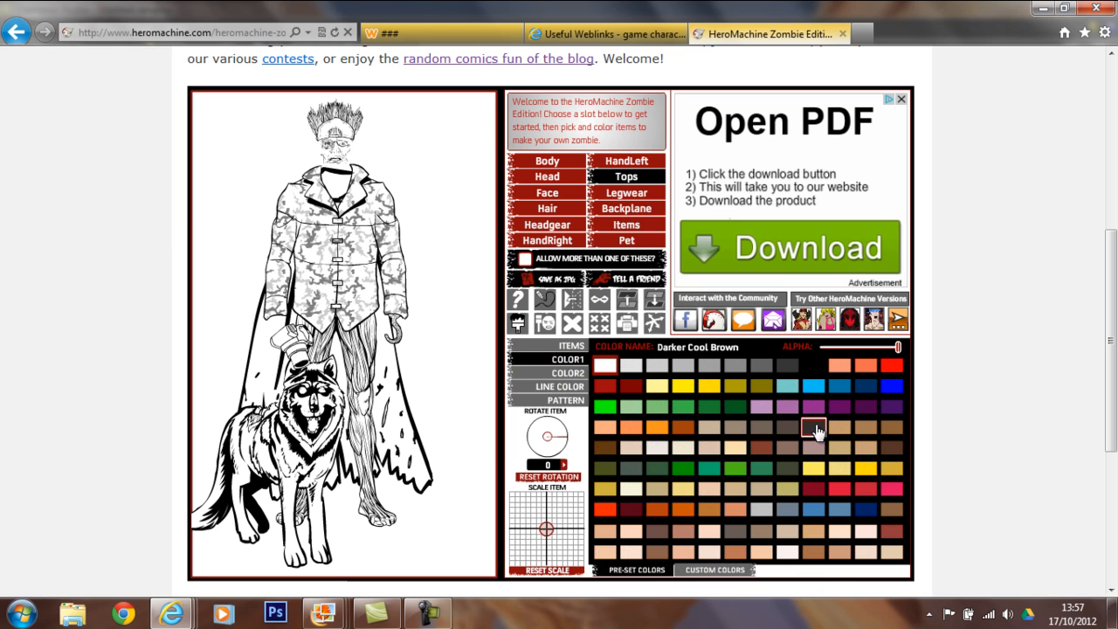
{"action": "left_click", "coordinate": [864, 428]}
Select the ragged cape, apply a hexagon pattern and set its first color to Pale Copper
{"action": "left_click", "coordinate": [406, 412]}
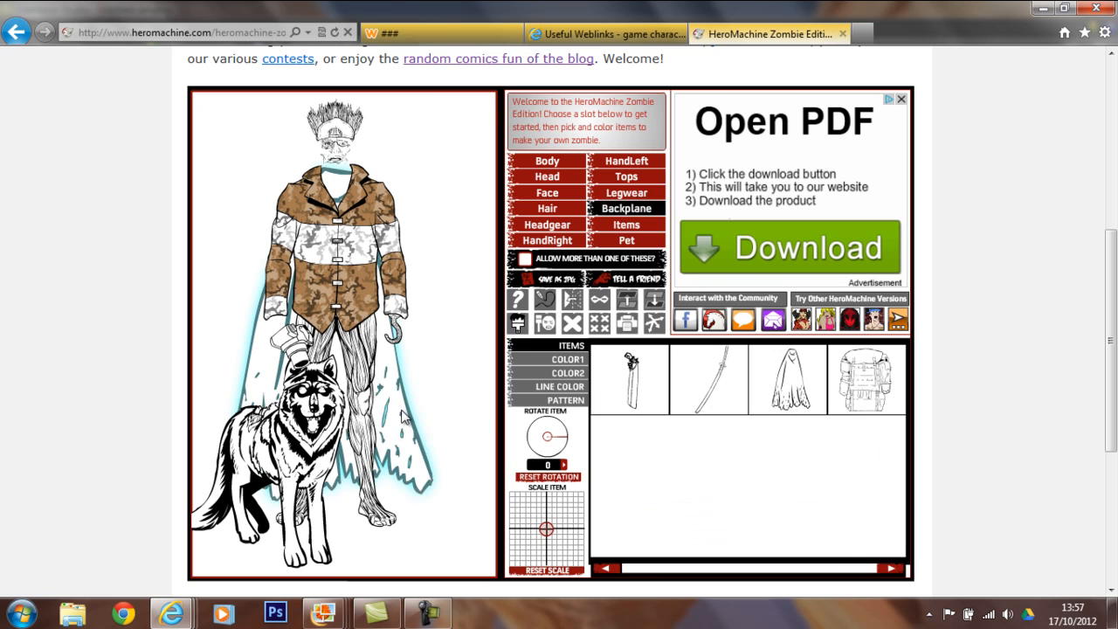
{"action": "left_click", "coordinate": [580, 402]}
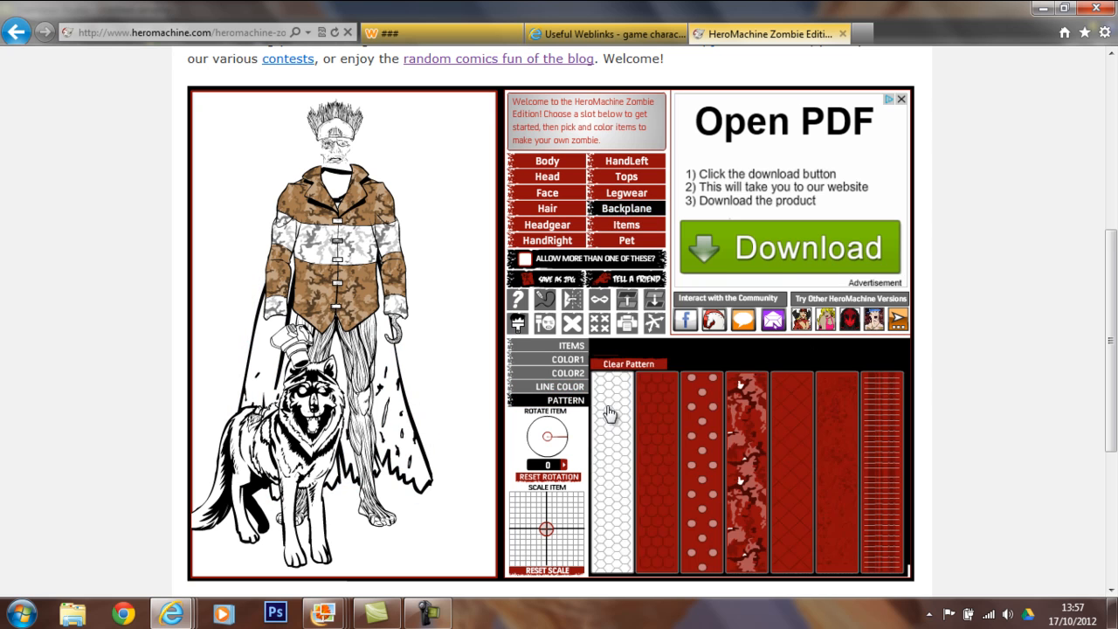
{"action": "left_click", "coordinate": [651, 437]}
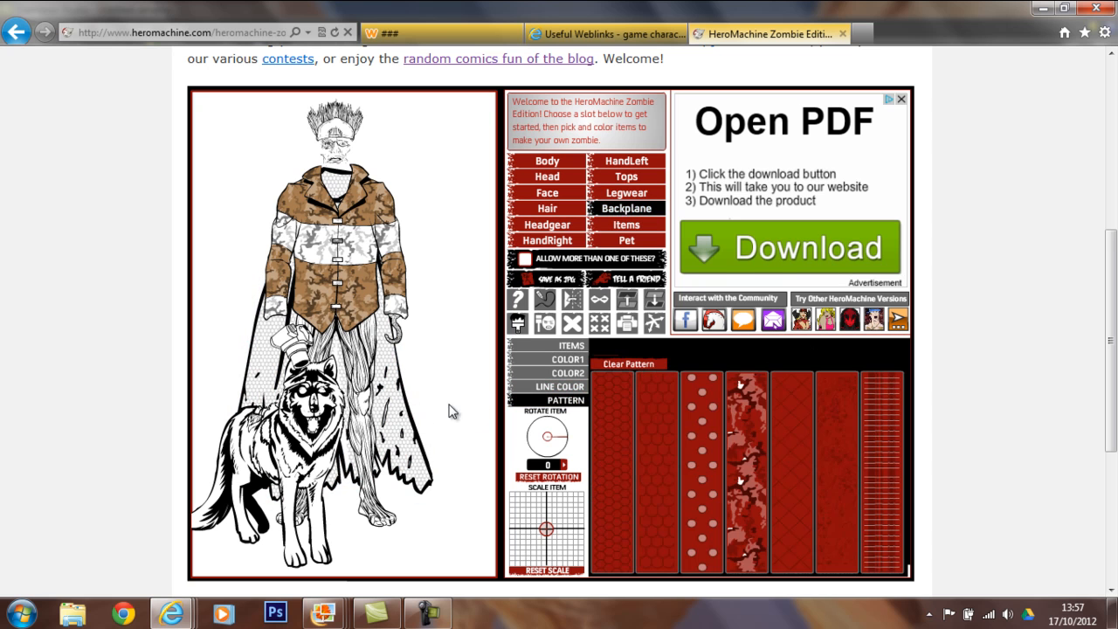
{"action": "left_click", "coordinate": [558, 362]}
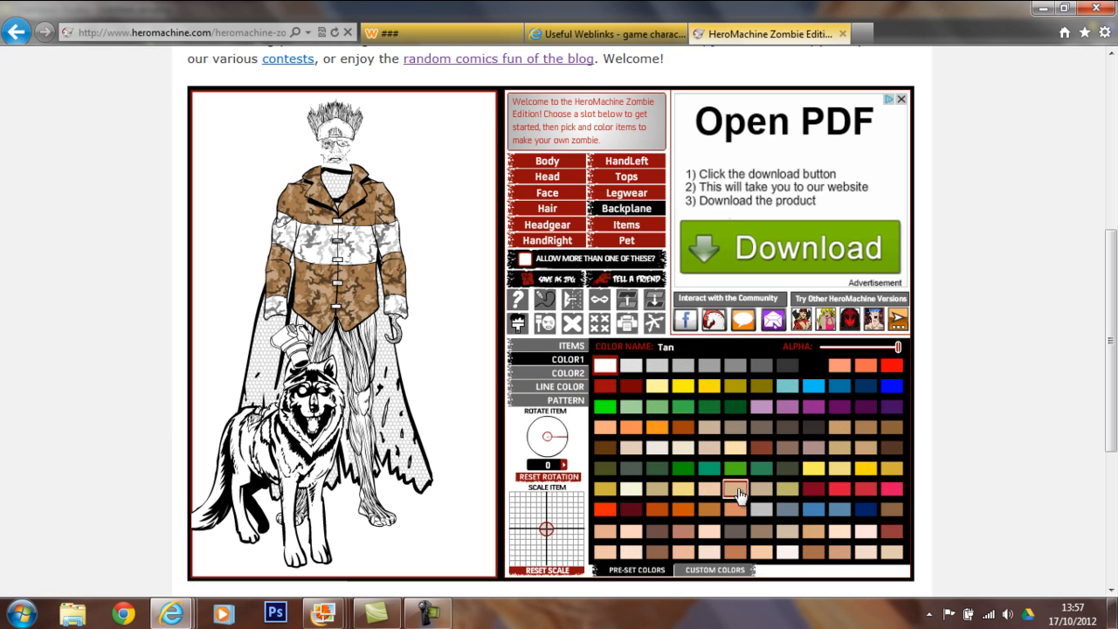
{"action": "left_click", "coordinate": [742, 511]}
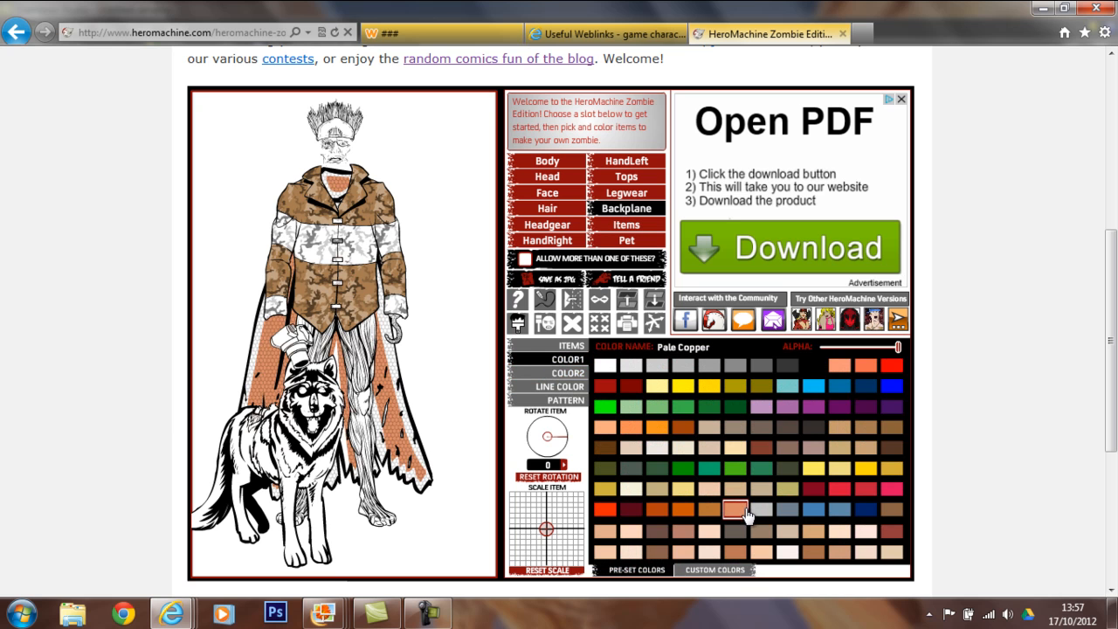
Try red, brown and green shades as the wolf's first color, ending on a slate blue-grey
{"action": "left_click", "coordinate": [325, 452]}
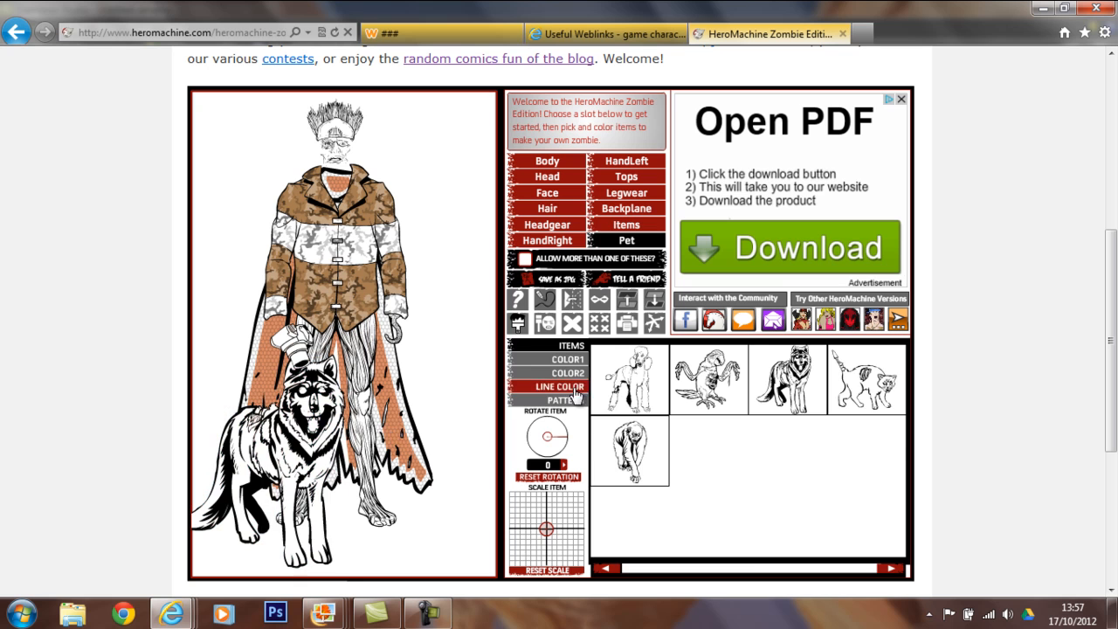
{"action": "left_click", "coordinate": [566, 360]}
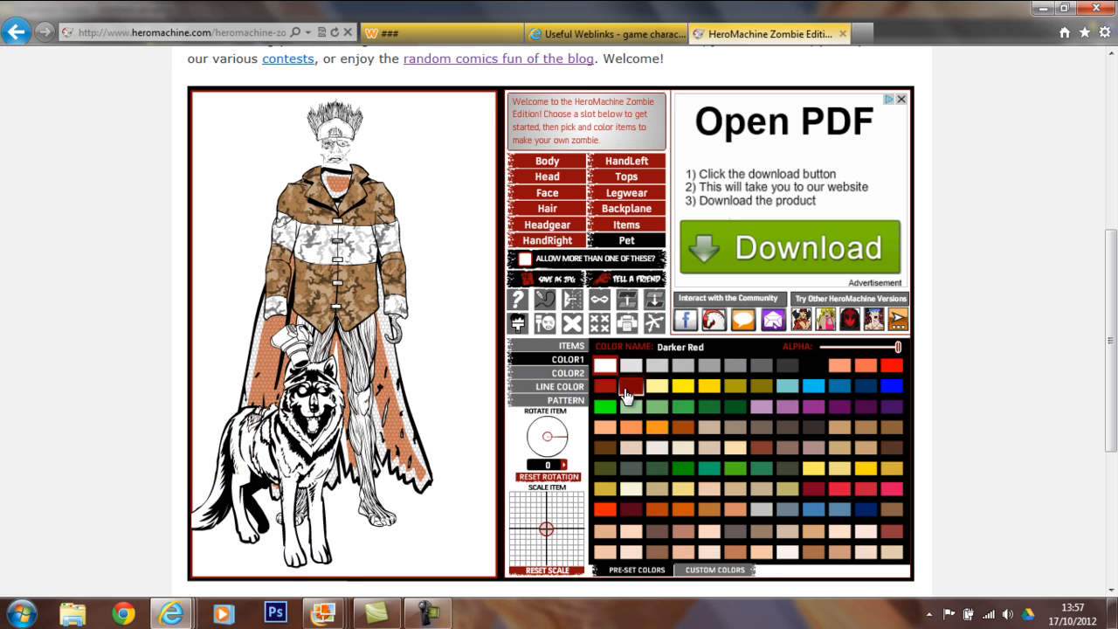
{"action": "left_click", "coordinate": [627, 395]}
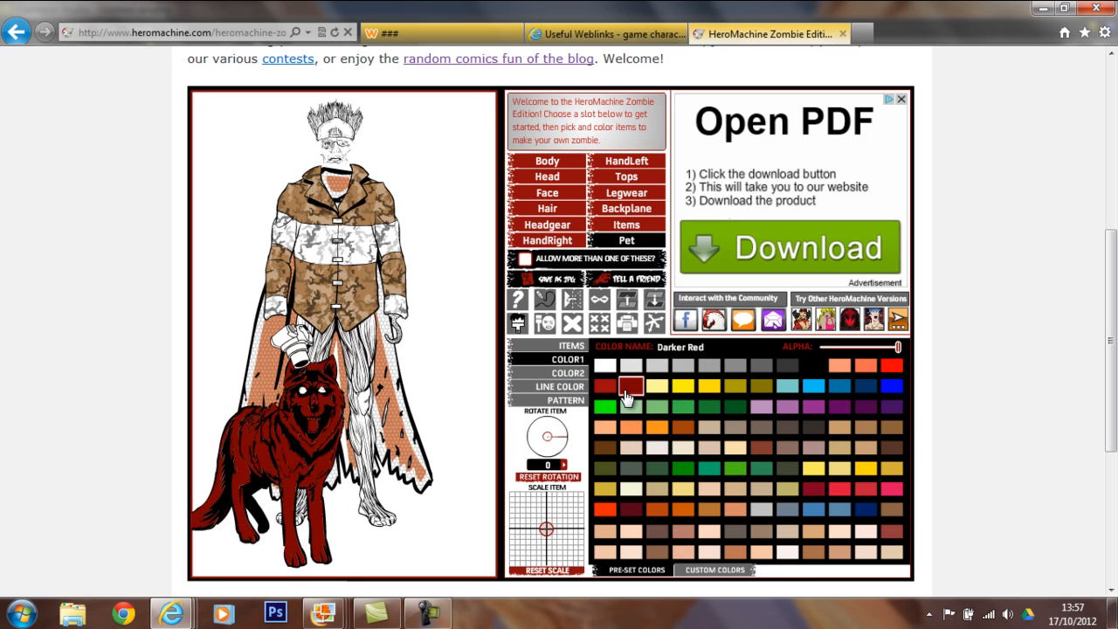
{"action": "left_click", "coordinate": [839, 489]}
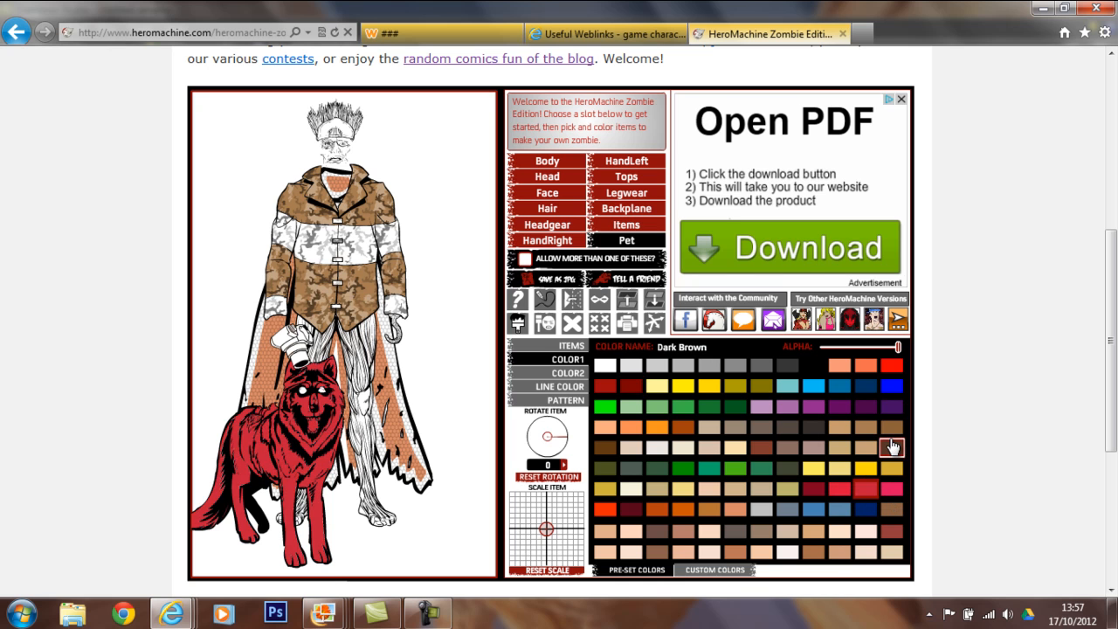
{"action": "left_click", "coordinate": [892, 428]}
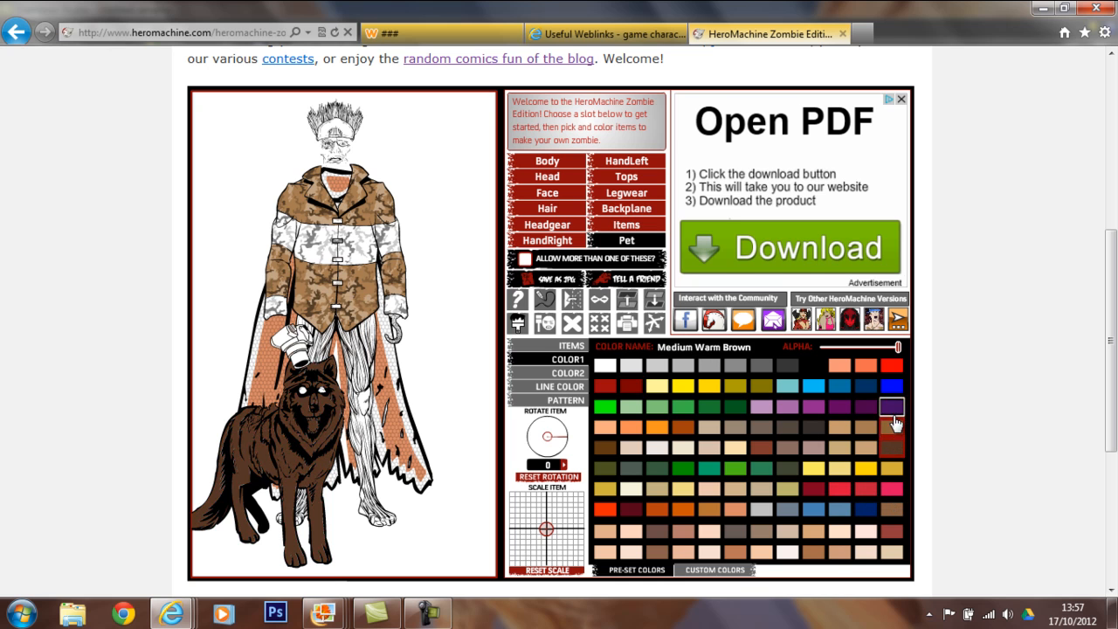
{"action": "left_click", "coordinate": [860, 368]}
{"action": "left_click", "coordinate": [736, 510]}
{"action": "left_click", "coordinate": [605, 406]}
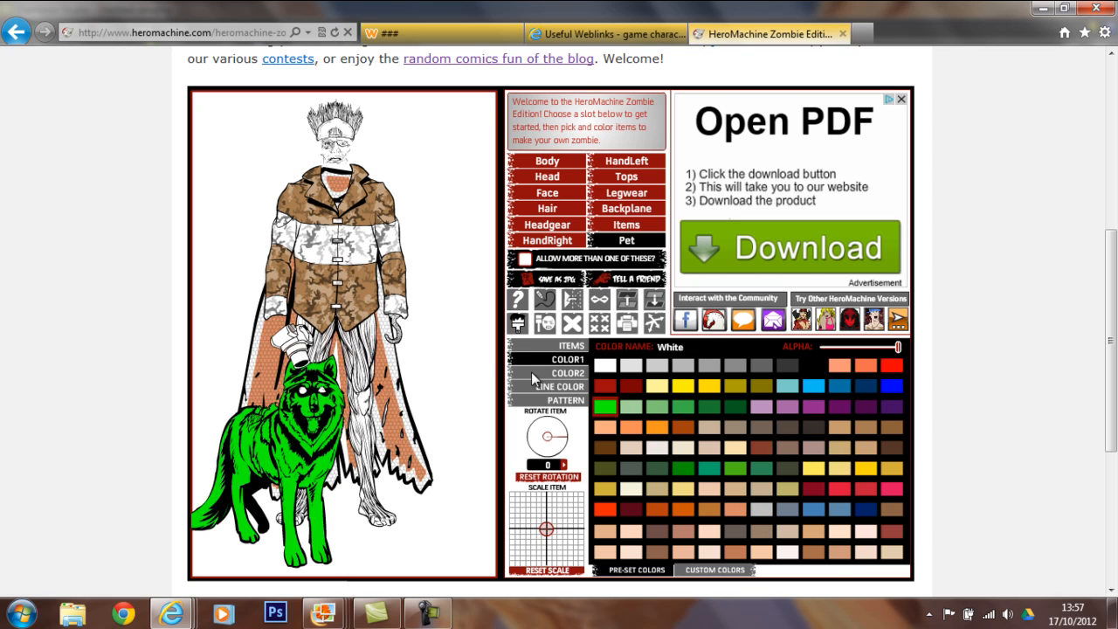
{"action": "left_click", "coordinate": [735, 406]}
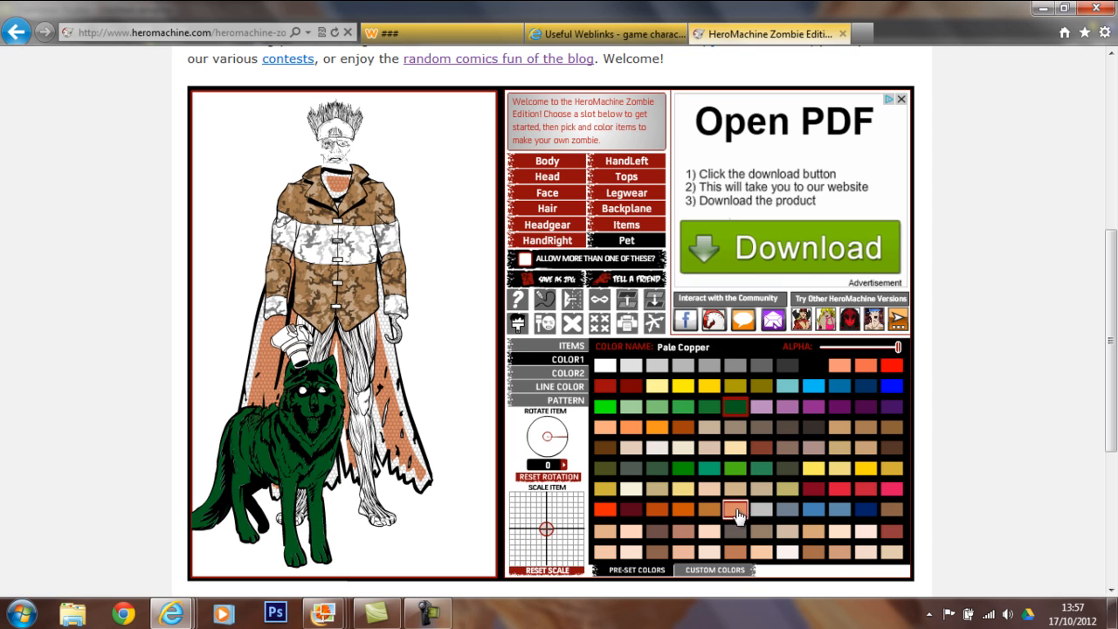
{"action": "left_click", "coordinate": [788, 509]}
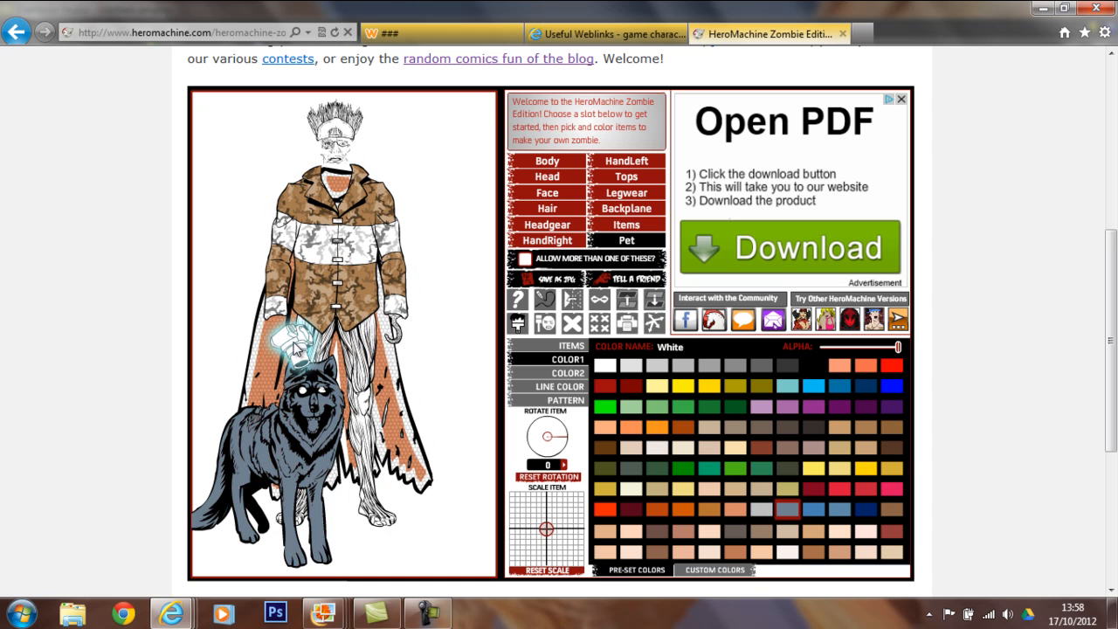
Make the first color of the camera in the zombie's hand red
{"action": "left_click", "coordinate": [626, 225]}
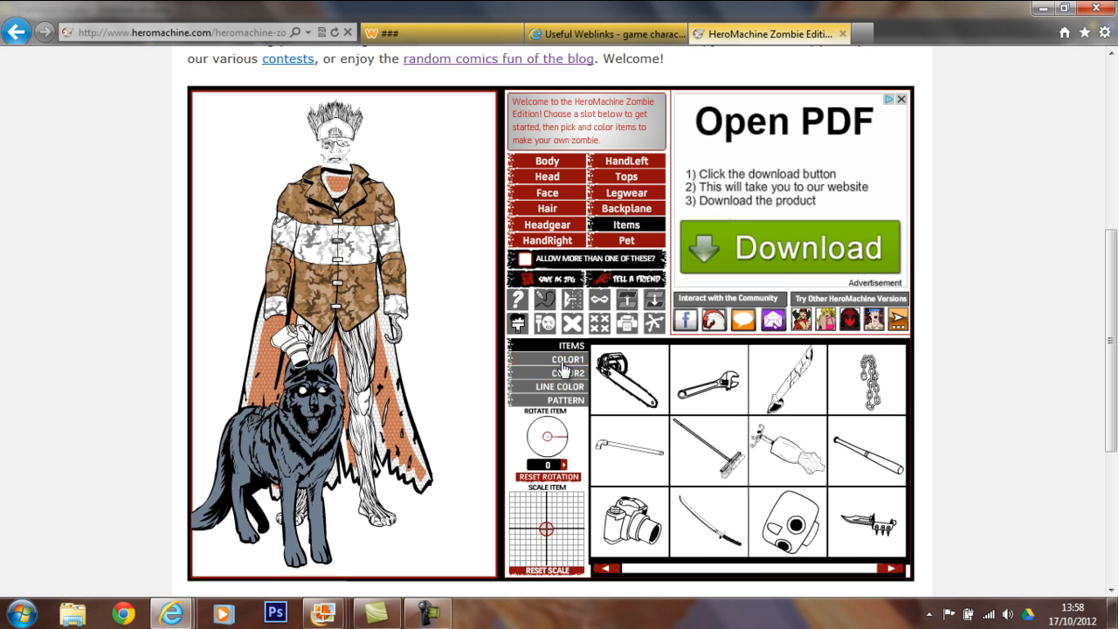
{"action": "left_click", "coordinate": [566, 360]}
{"action": "left_click", "coordinate": [618, 395]}
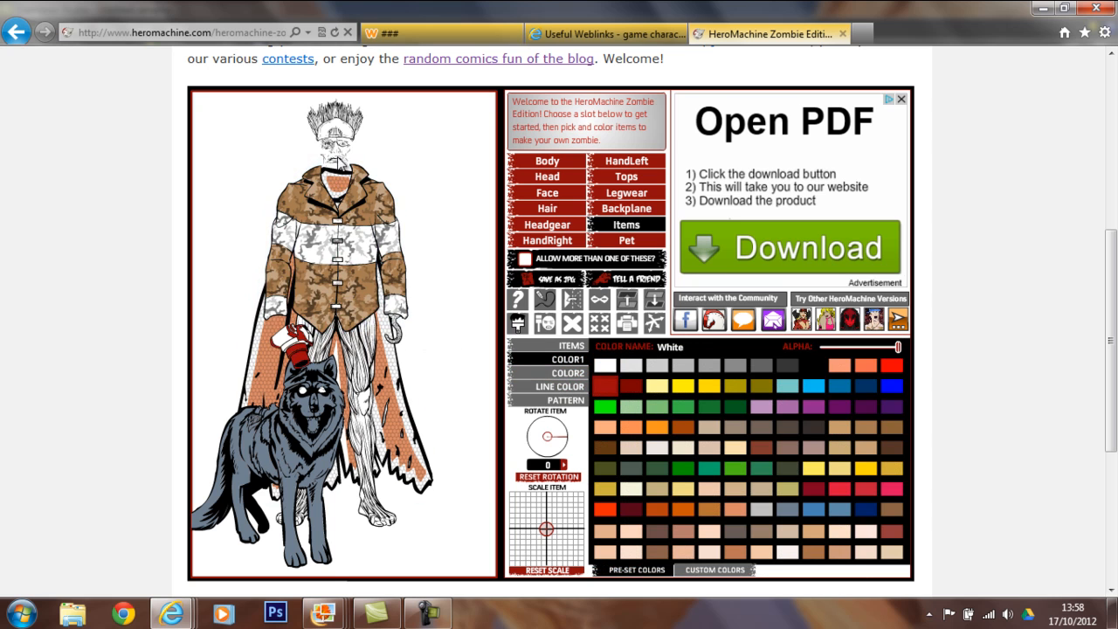
Try the top hat and the rounded helmet as headgear, ending with the tied headband on the zombie
{"action": "left_click", "coordinate": [335, 127]}
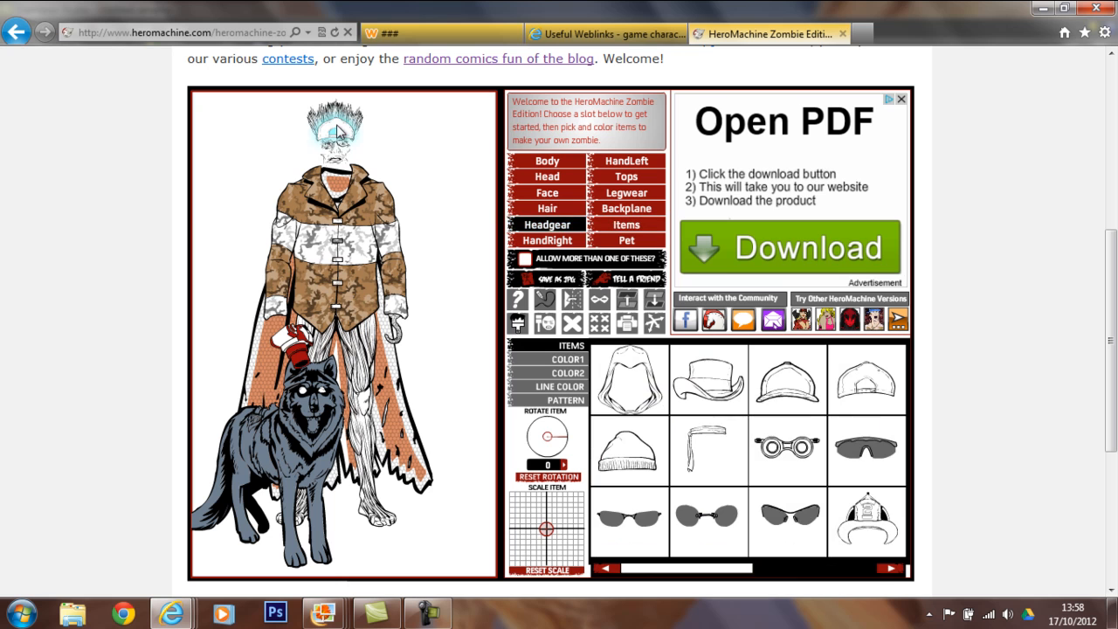
{"action": "left_click", "coordinate": [722, 387]}
{"action": "left_click", "coordinate": [776, 390]}
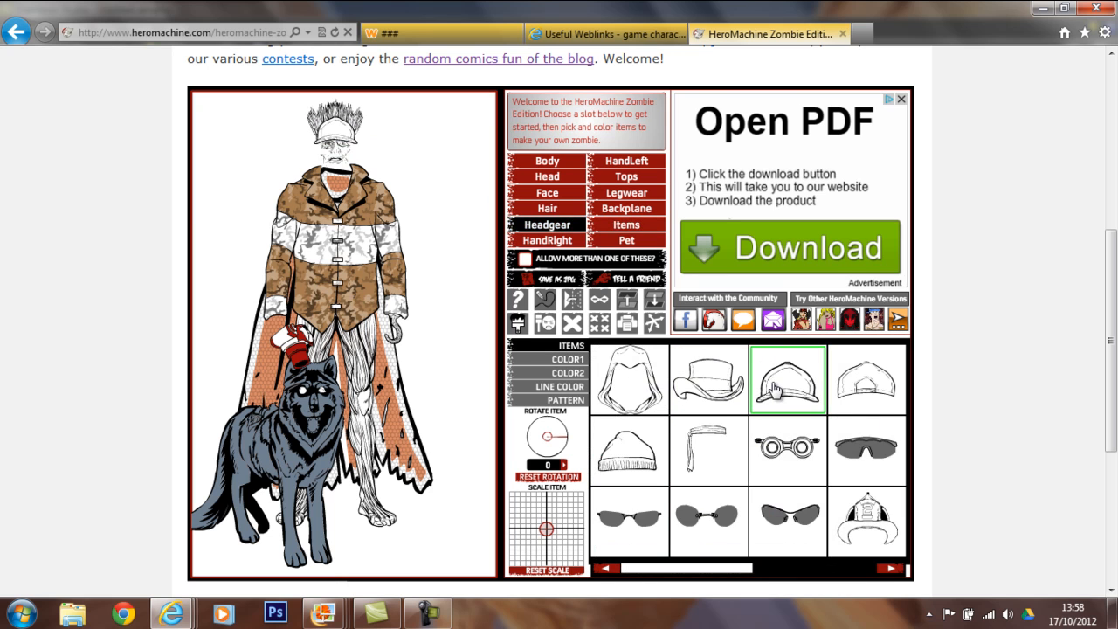
{"action": "left_click", "coordinate": [699, 447]}
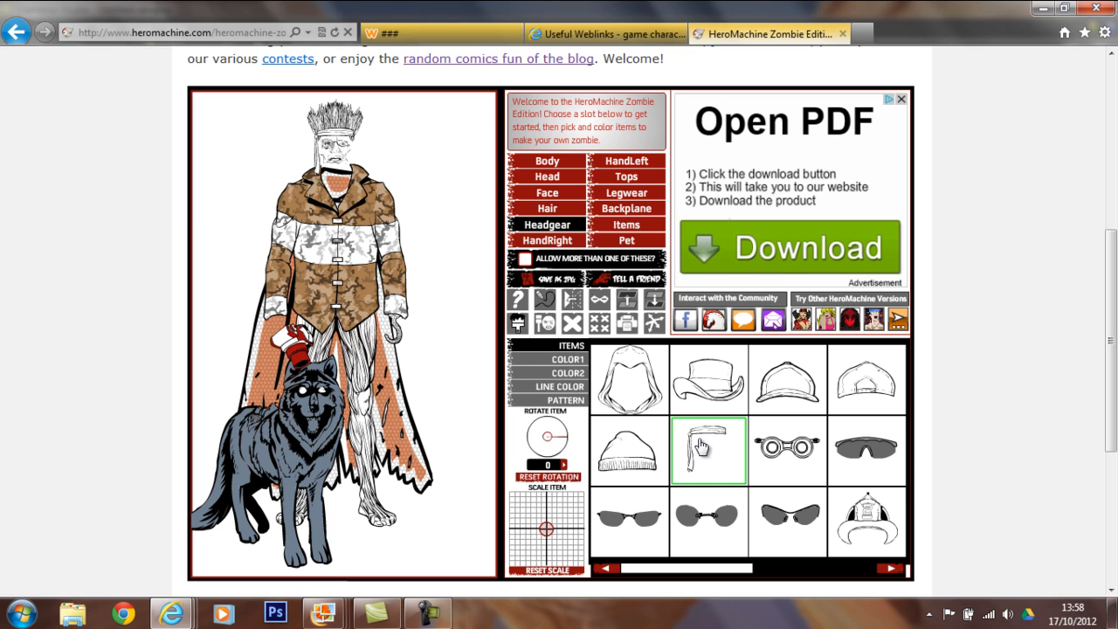
Give the zombie the rotting face with an open, toothy mouth and replace the cape with the backpack
{"action": "left_click", "coordinate": [563, 194]}
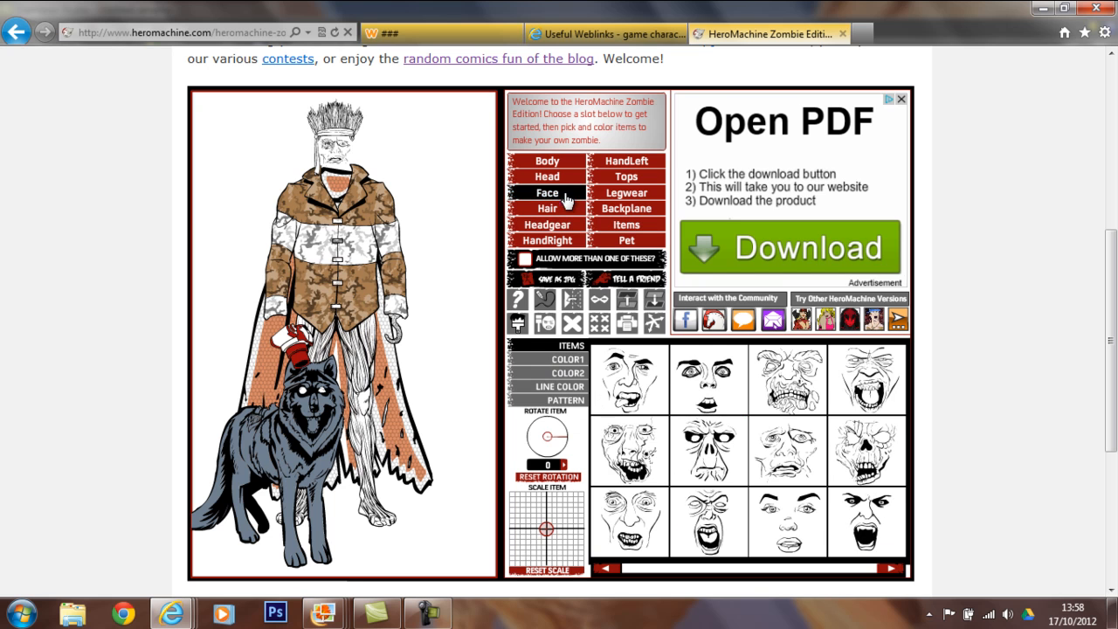
{"action": "left_click", "coordinate": [627, 456]}
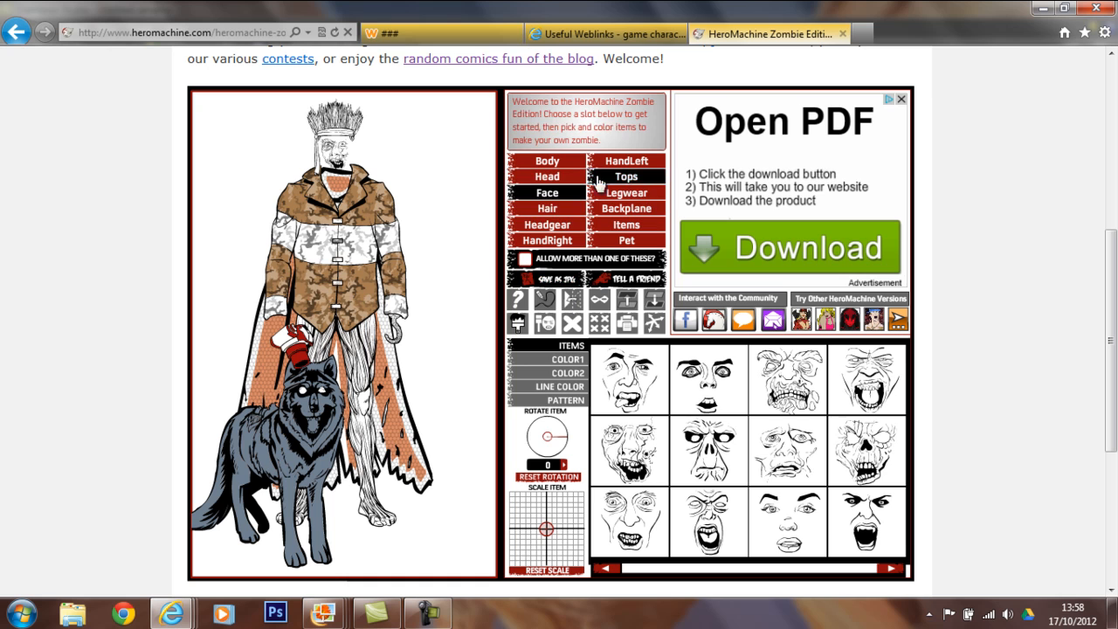
{"action": "left_click", "coordinate": [634, 209]}
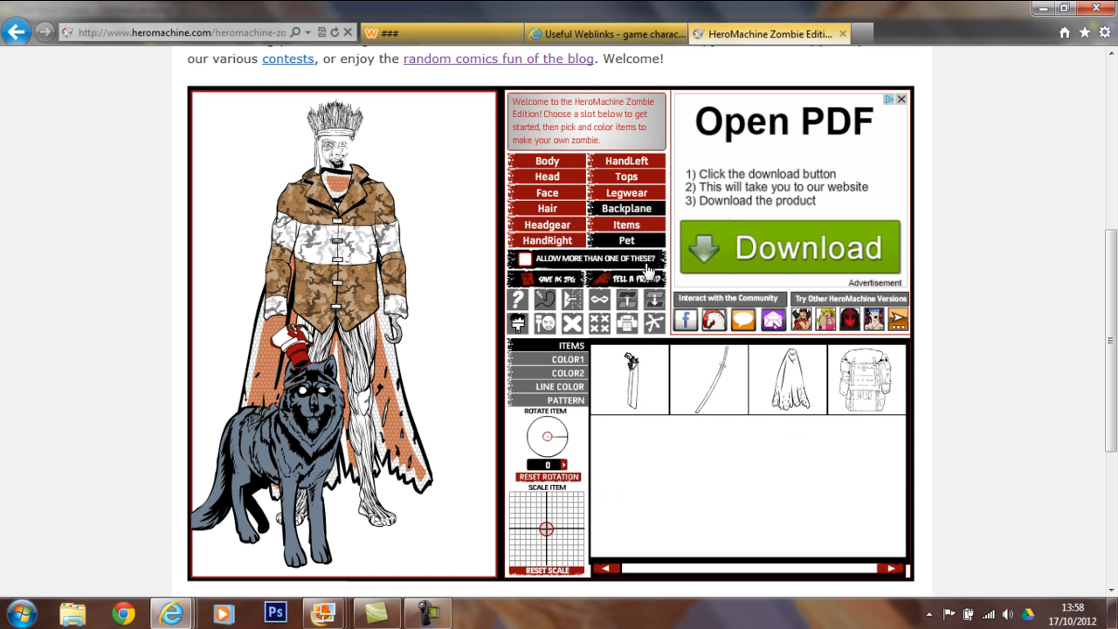
{"action": "left_click", "coordinate": [861, 400]}
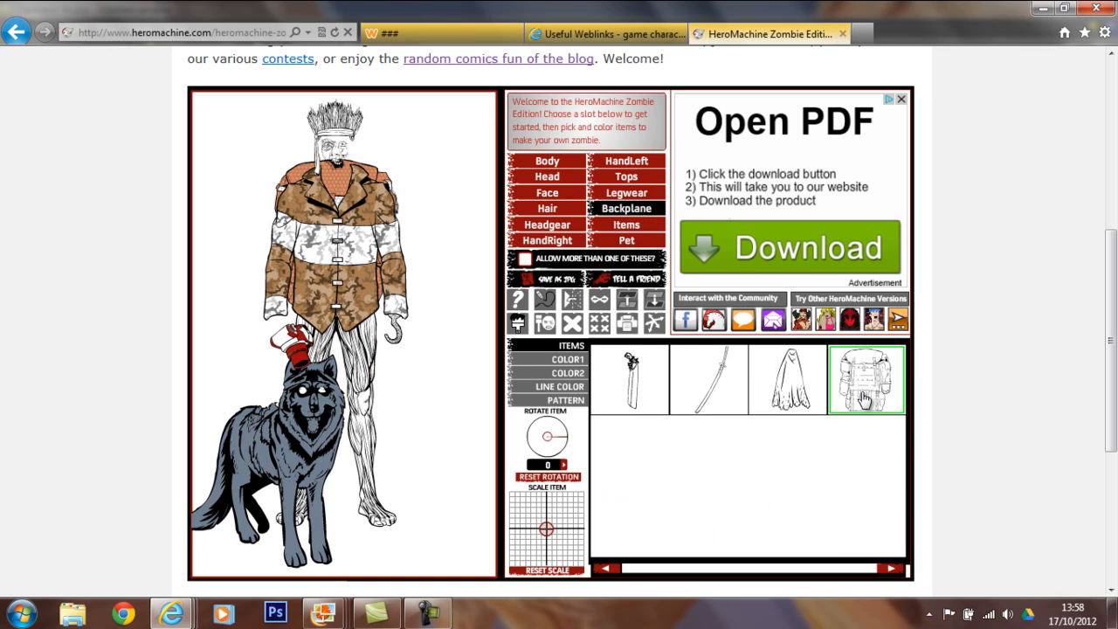
Try the ape, parrot and wolf as the zombie's pet, ending on the cat
{"action": "left_click", "coordinate": [638, 234]}
{"action": "left_click", "coordinate": [634, 242]}
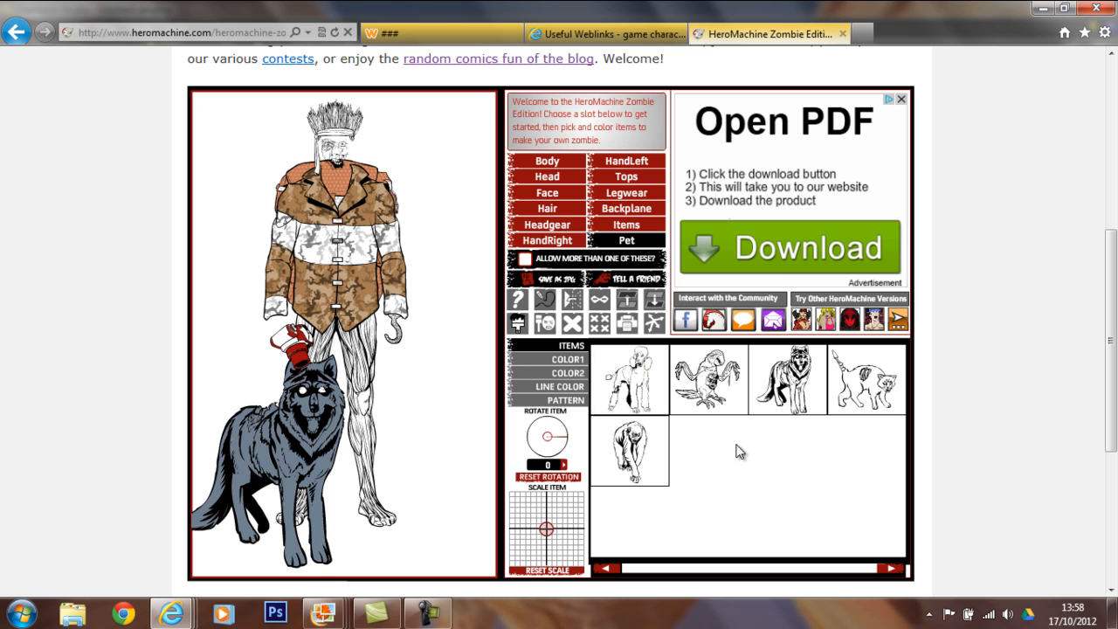
{"action": "left_click", "coordinate": [642, 461]}
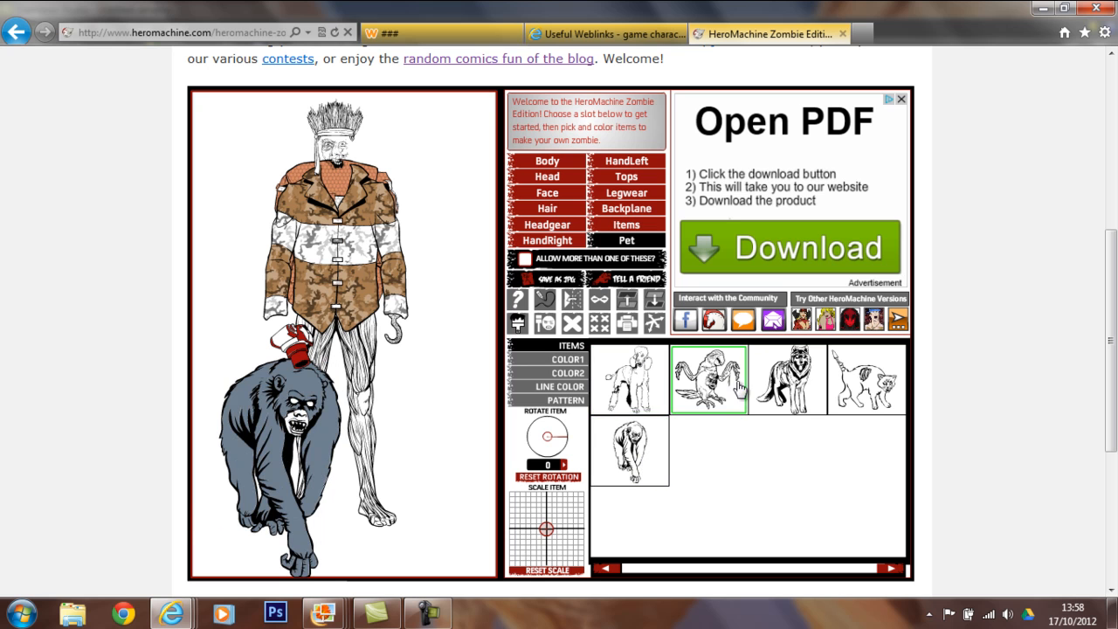
{"action": "left_click", "coordinate": [732, 385]}
{"action": "left_click", "coordinate": [795, 381]}
{"action": "left_click", "coordinate": [869, 394]}
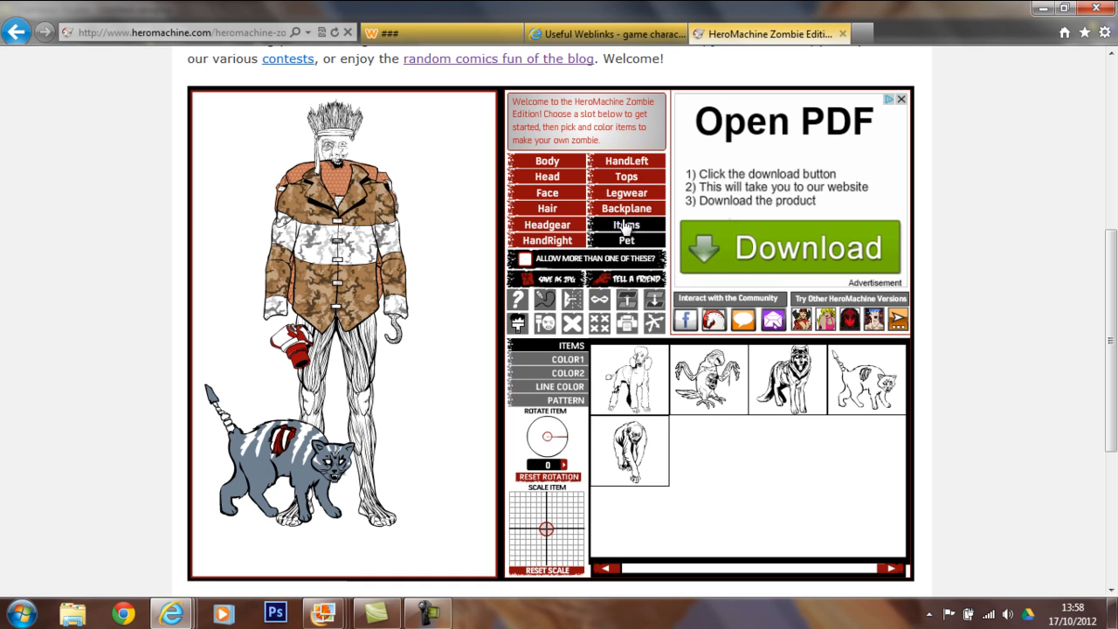
Try the torn shorts and the slim trousers as legwear, then put the bare muscle legs back on the zombie
{"action": "left_click", "coordinate": [635, 196]}
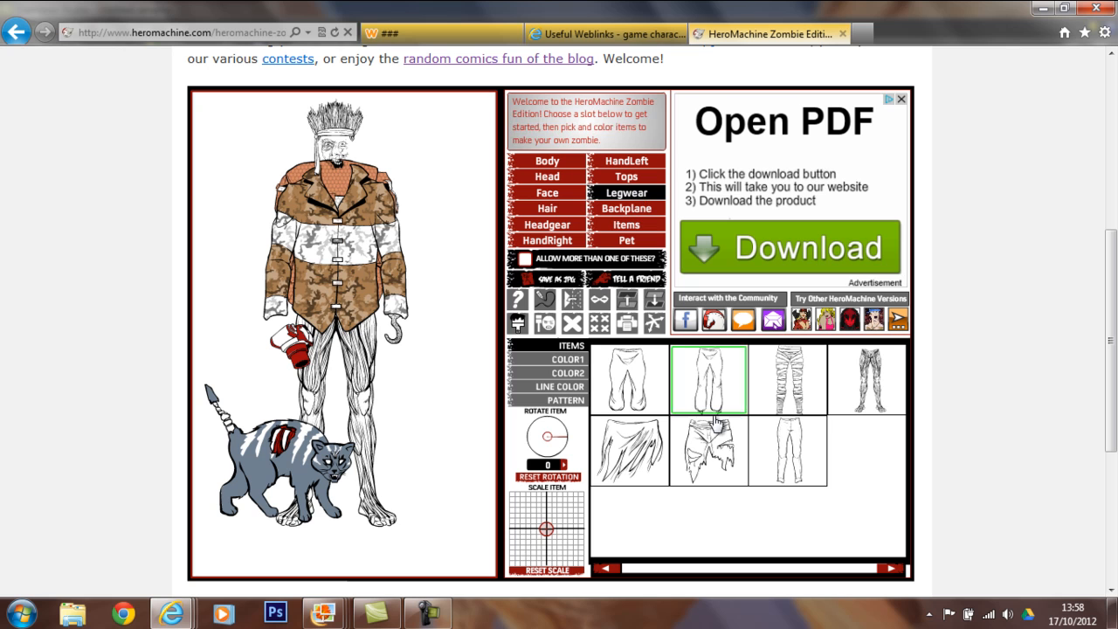
{"action": "left_click", "coordinate": [732, 451]}
{"action": "left_click", "coordinate": [785, 450]}
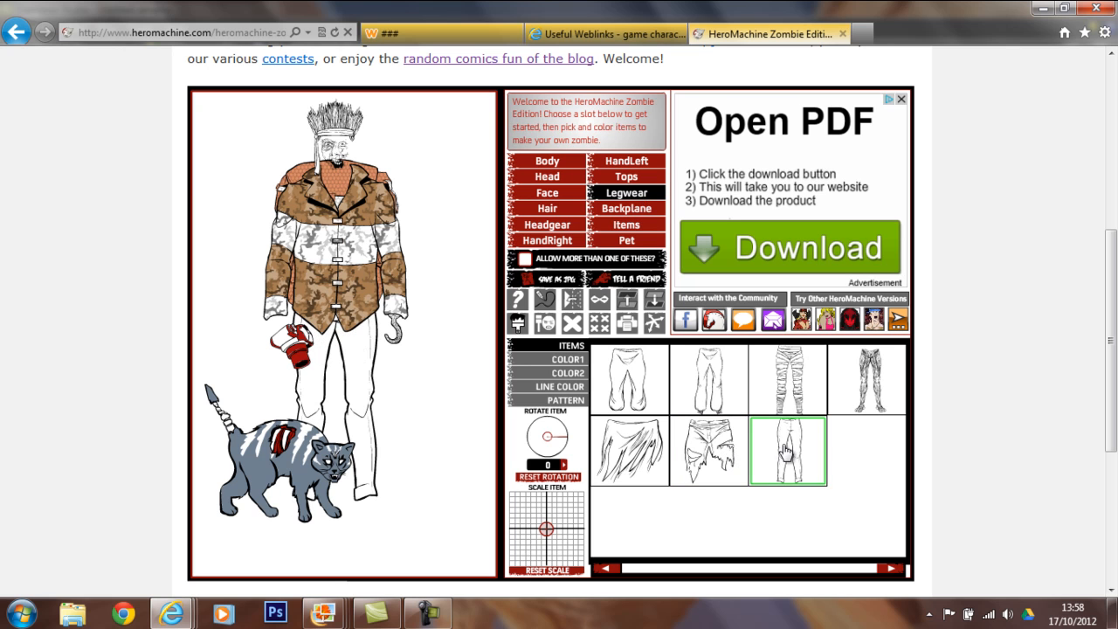
{"action": "left_click", "coordinate": [869, 381]}
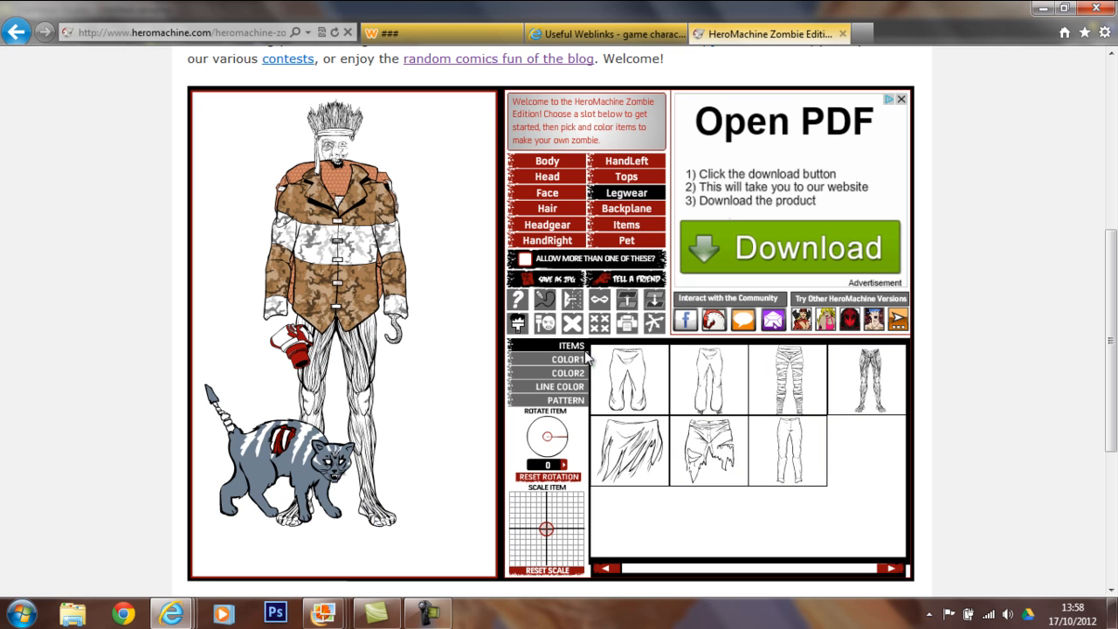
Give the zombie the wrinkled, sinewy head with dark hollow eyes from the head choices
{"action": "left_click", "coordinate": [629, 178]}
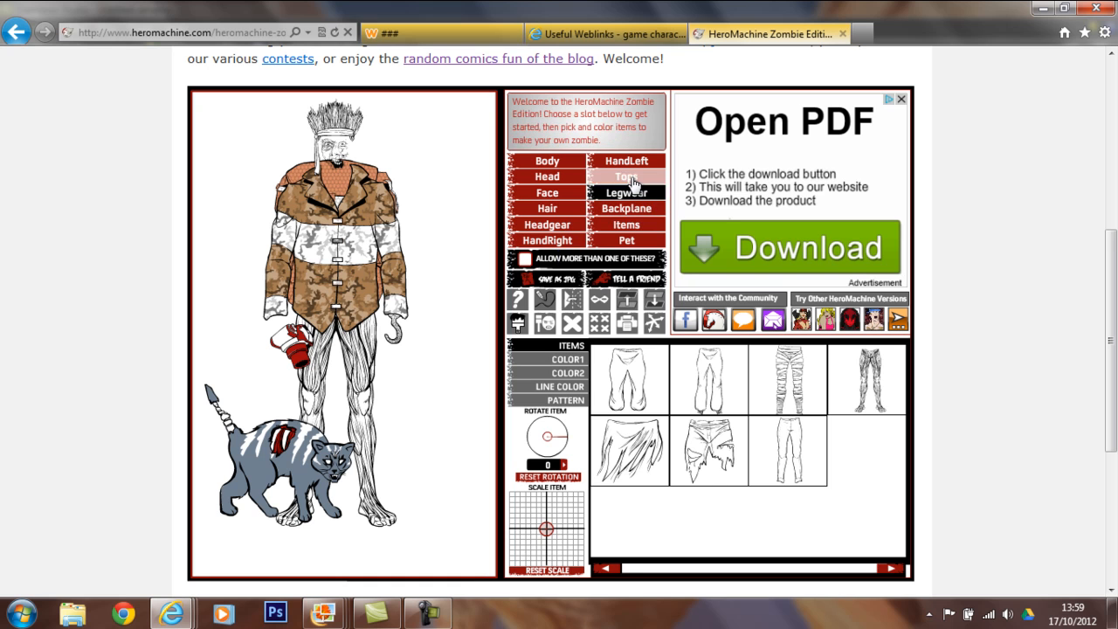
{"action": "left_click", "coordinate": [562, 245]}
{"action": "left_click", "coordinate": [560, 225]}
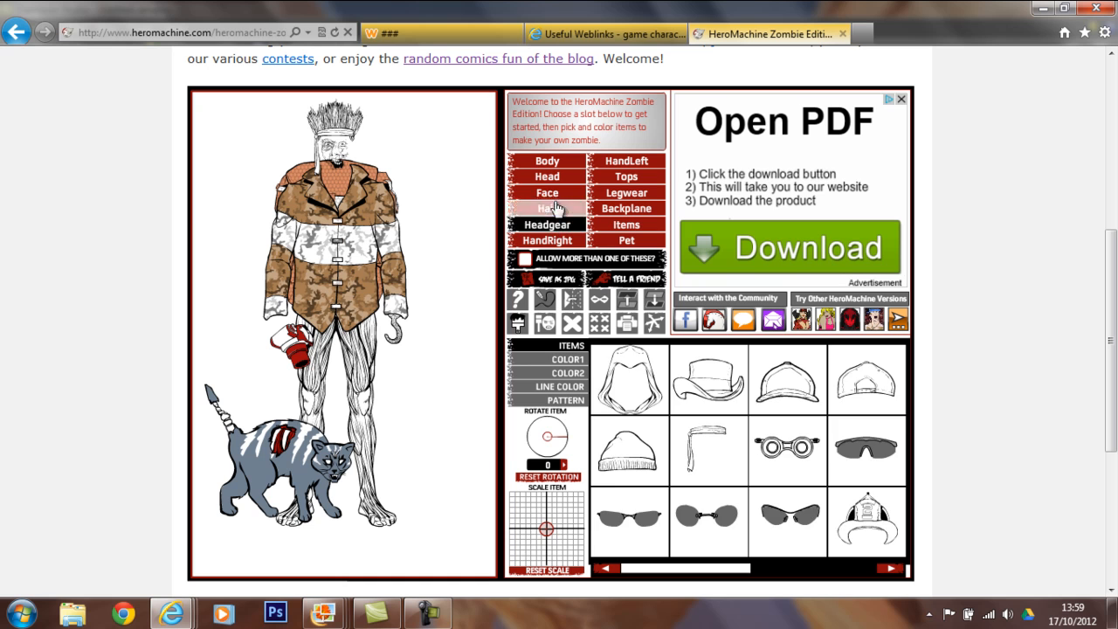
{"action": "left_click", "coordinate": [555, 209]}
{"action": "left_click", "coordinate": [558, 193]}
{"action": "left_click", "coordinate": [559, 178]}
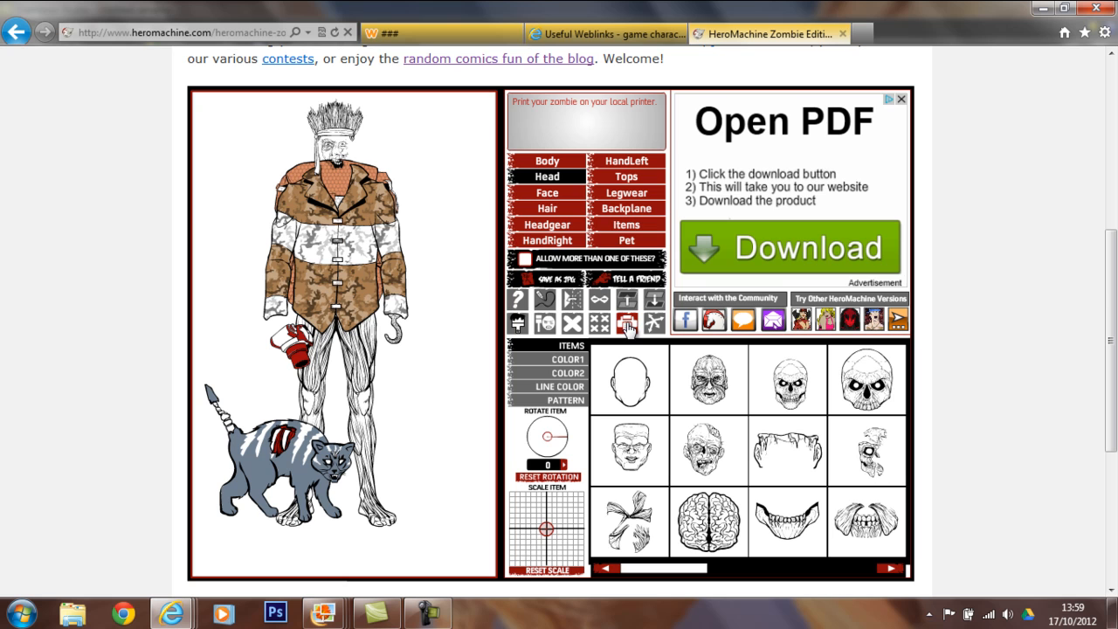
{"action": "left_click", "coordinate": [708, 374]}
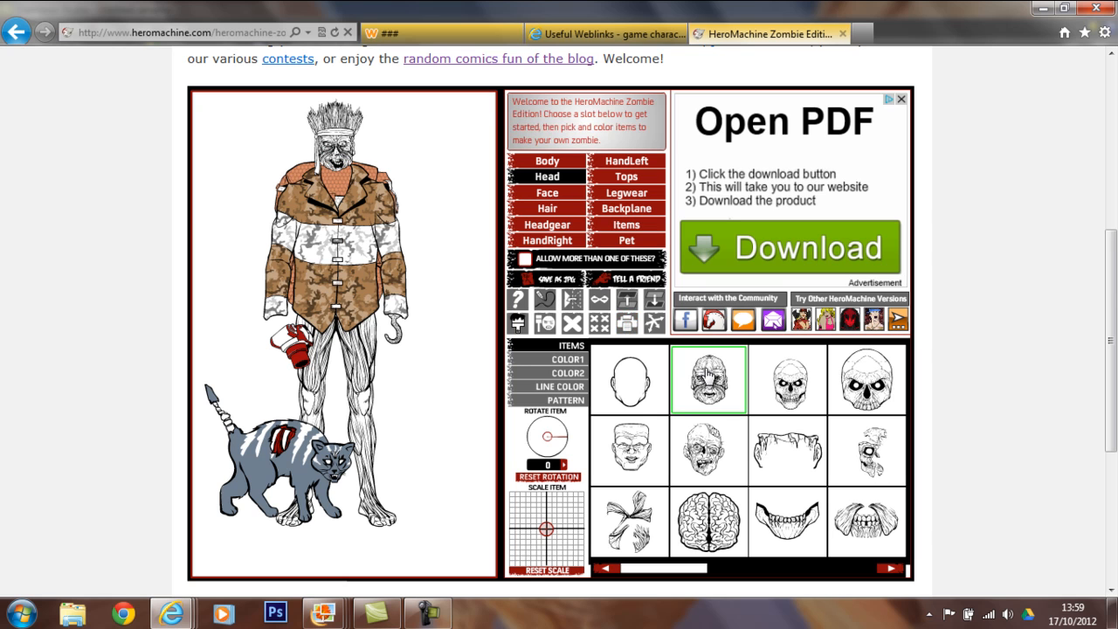
{"action": "left_click", "coordinate": [627, 325]}
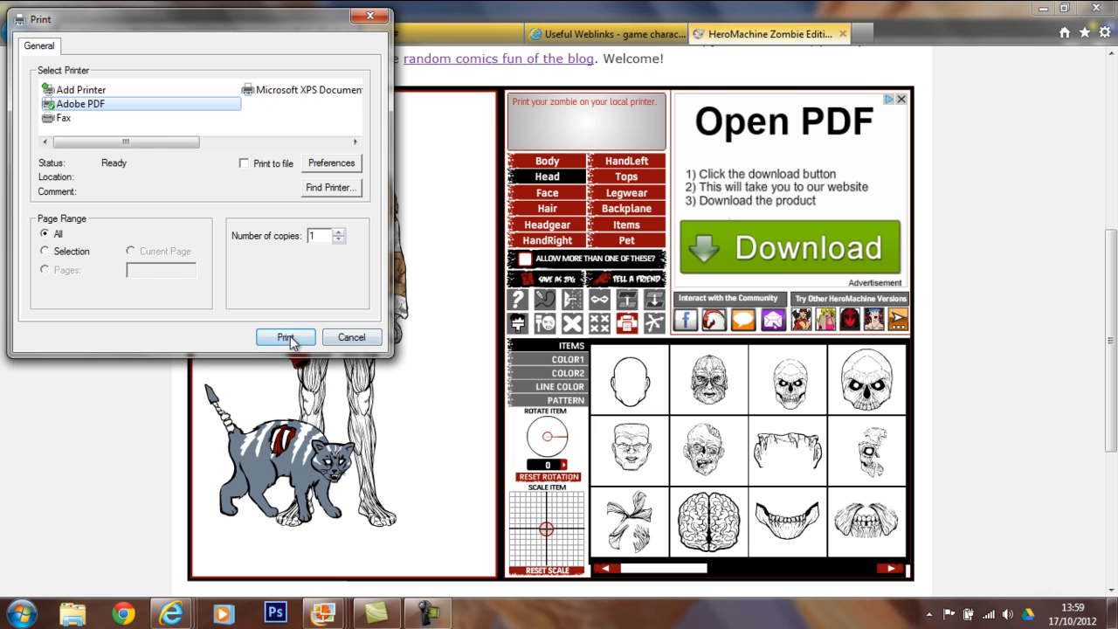
{"action": "left_click", "coordinate": [351, 337]}
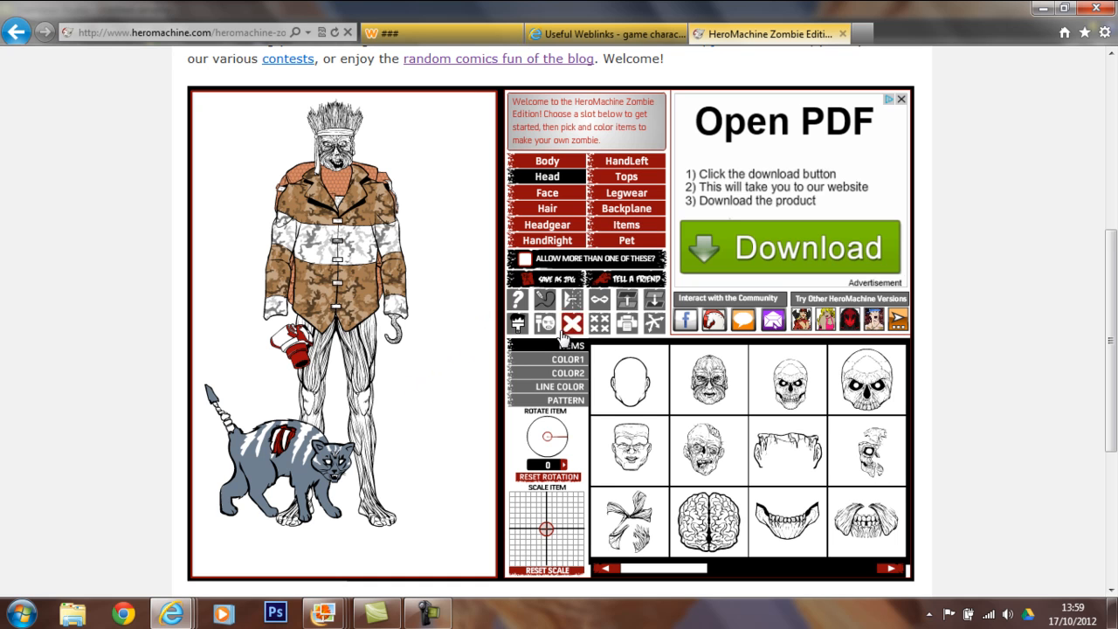
{"action": "left_click", "coordinate": [628, 325]}
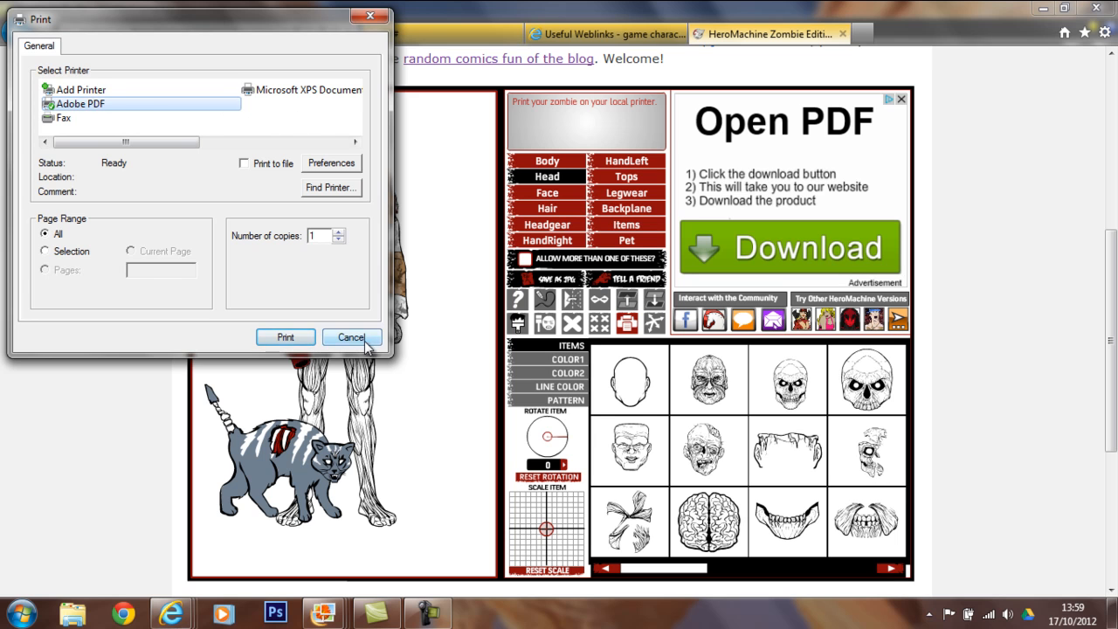
{"action": "left_click", "coordinate": [353, 337]}
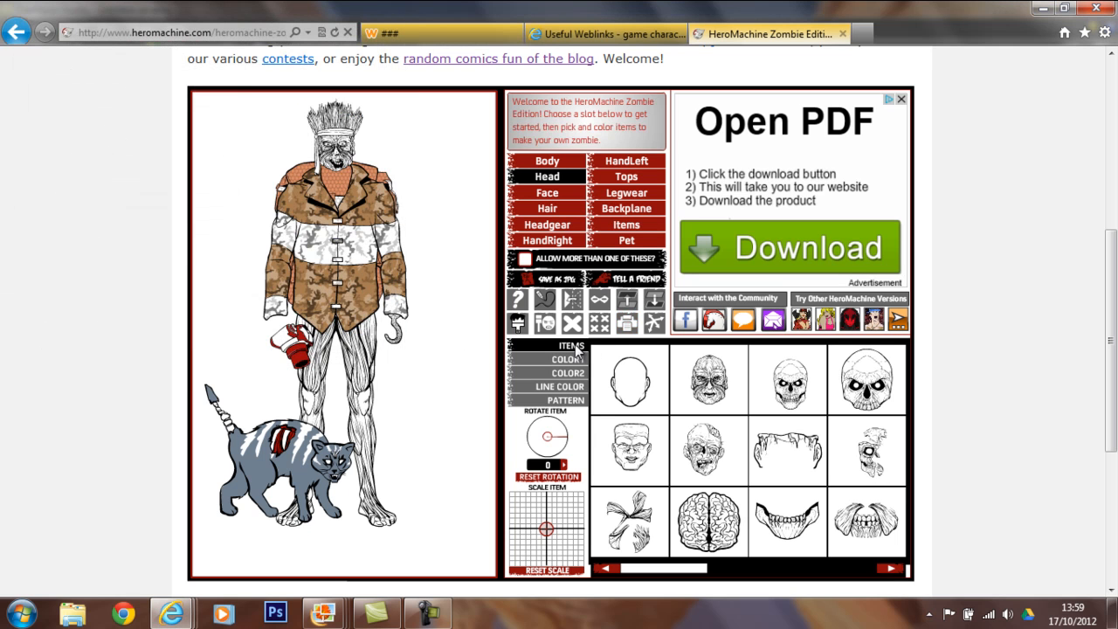
Save the zombie as the JPEG image zombitron in the Pictures library, then close the image preview and the downloads list
{"action": "left_click", "coordinate": [564, 285]}
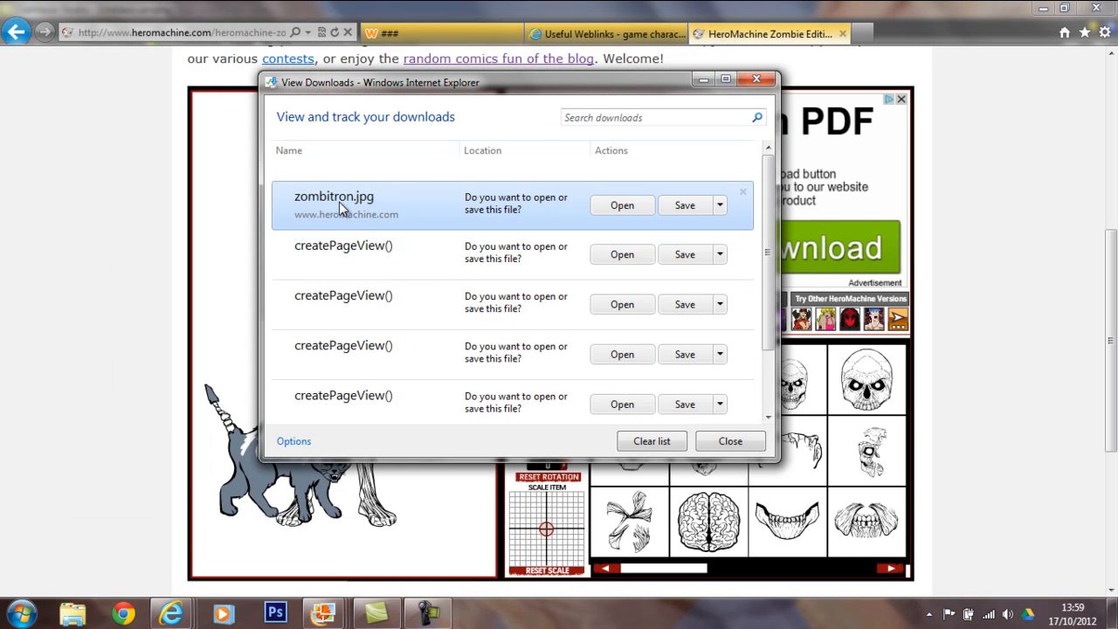
{"action": "left_click", "coordinate": [720, 206]}
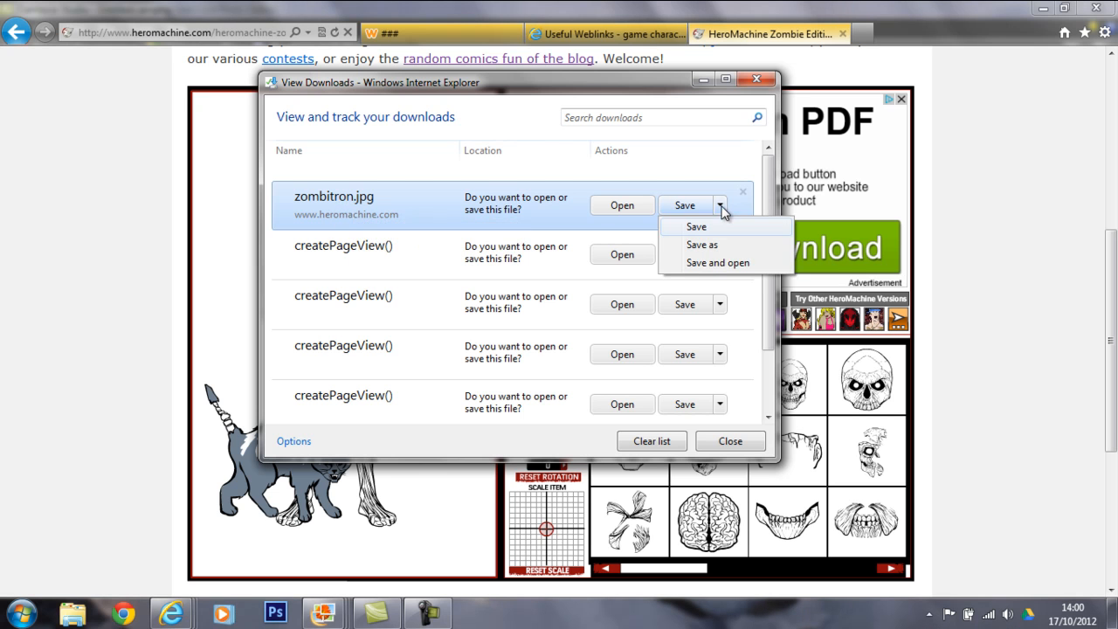
{"action": "left_click", "coordinate": [703, 246]}
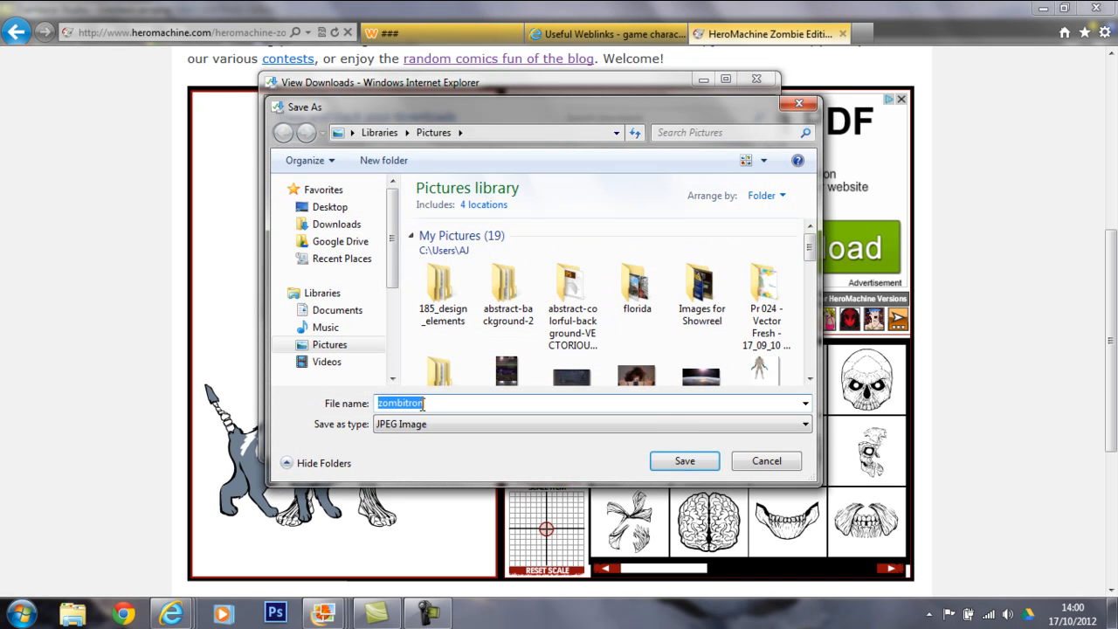
{"action": "left_click", "coordinate": [663, 460]}
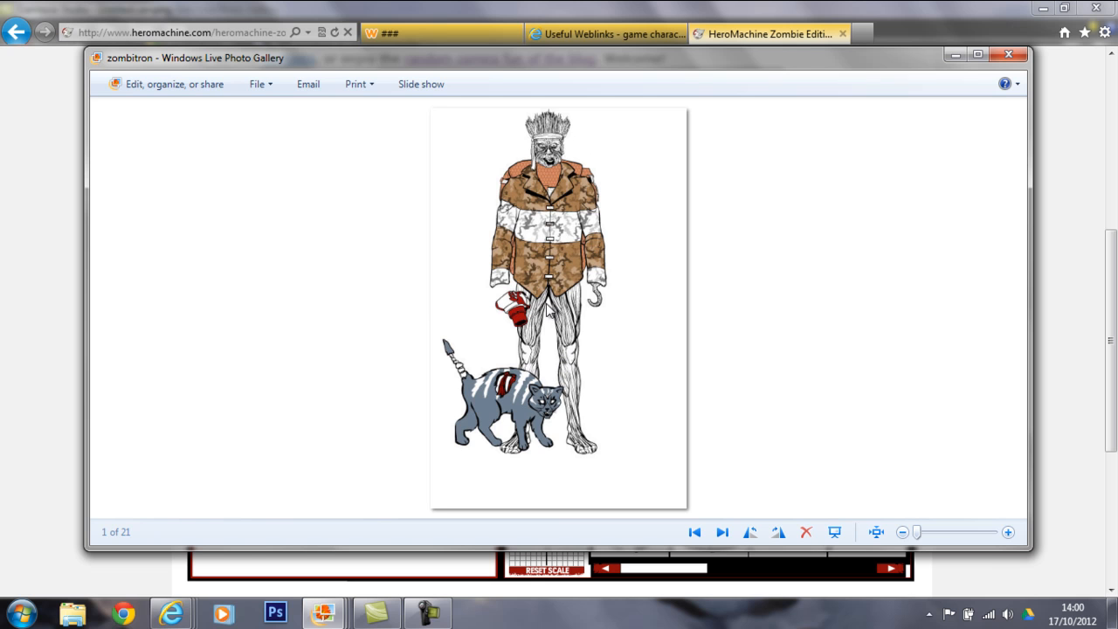
{"action": "left_click", "coordinate": [1008, 58]}
{"action": "left_click", "coordinate": [710, 445]}
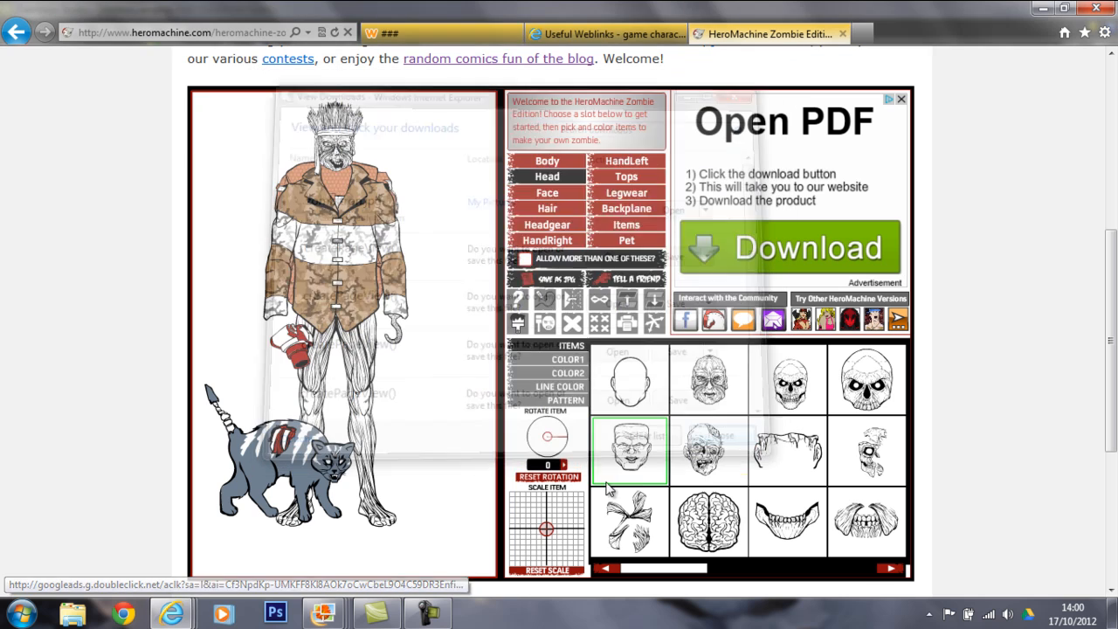
Switch to Microsoft PowerPoint 2010 and set the first slide of the new presentation to the blank layout
{"action": "left_click", "coordinate": [21, 614]}
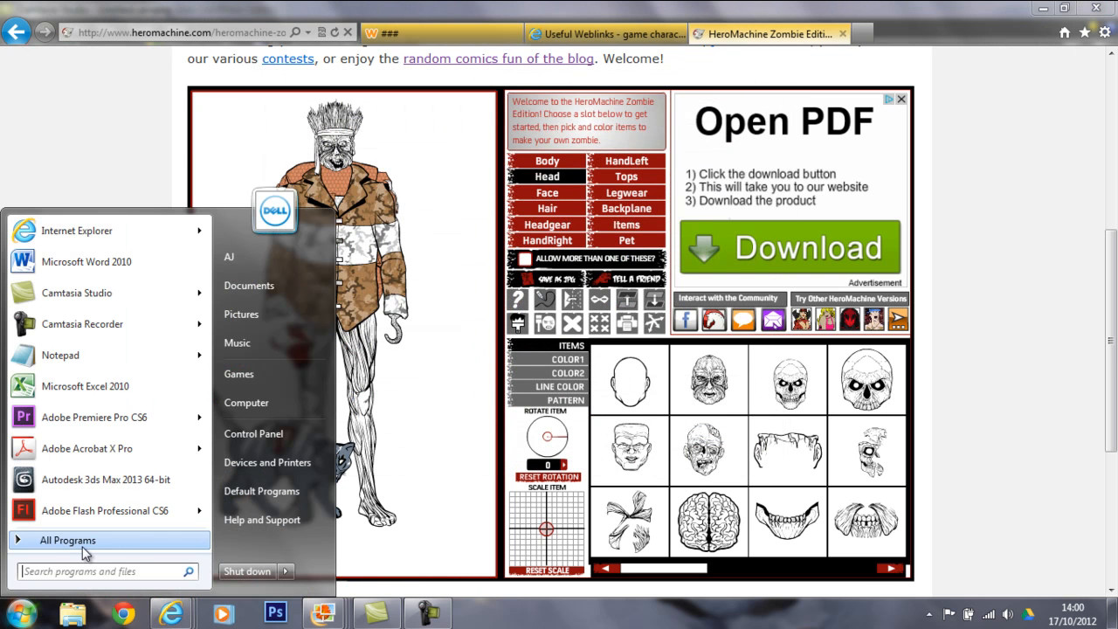
{"action": "left_click", "coordinate": [83, 542]}
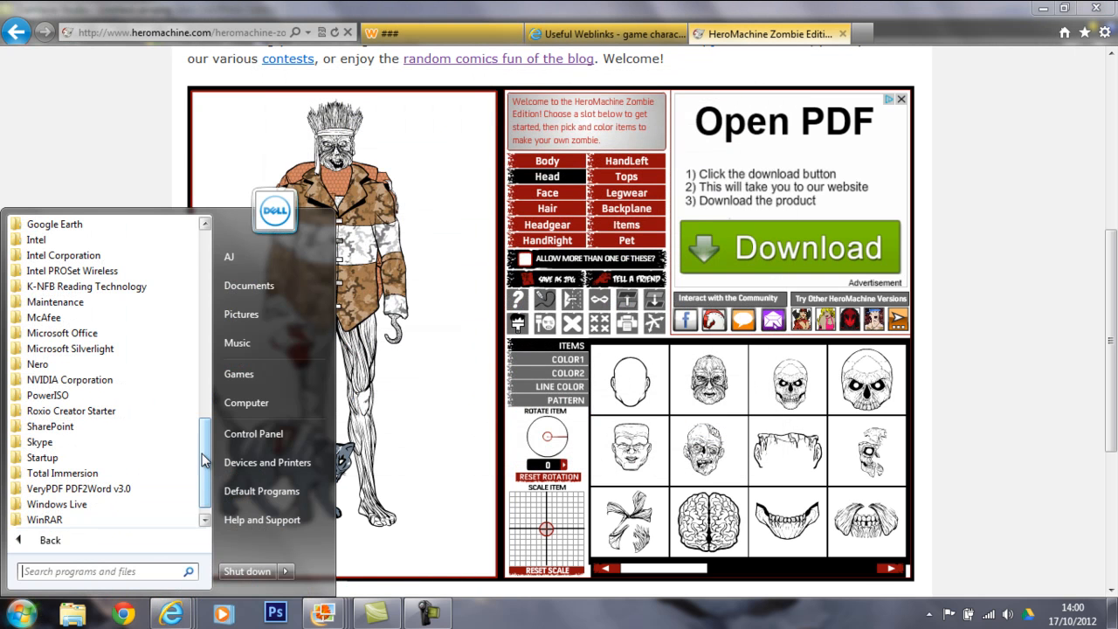
{"action": "left_click", "coordinate": [83, 336]}
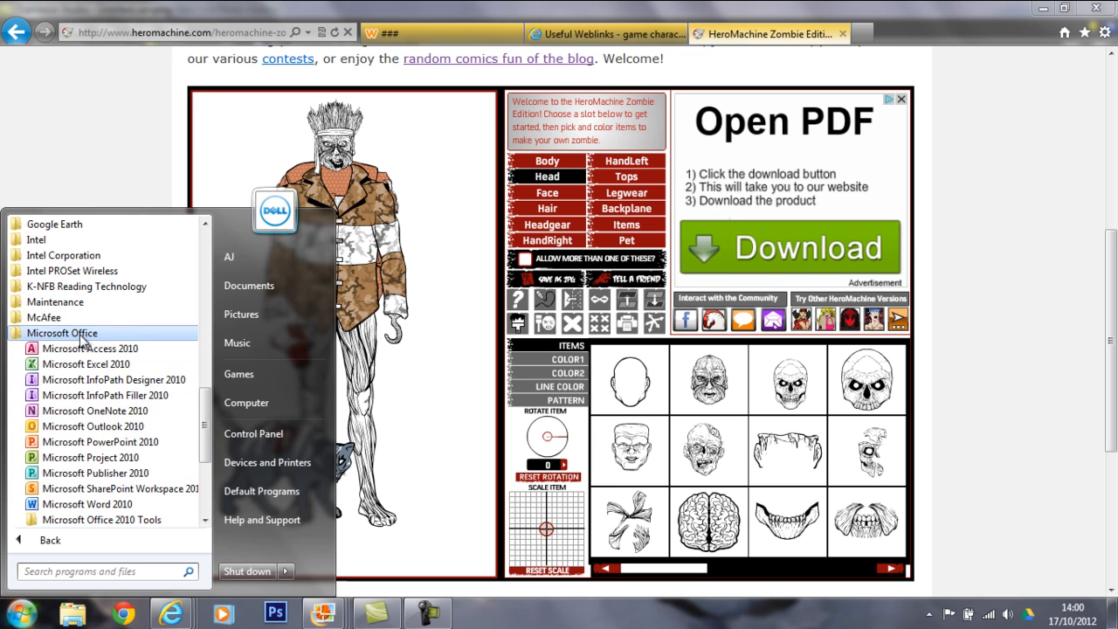
{"action": "left_click", "coordinate": [118, 443]}
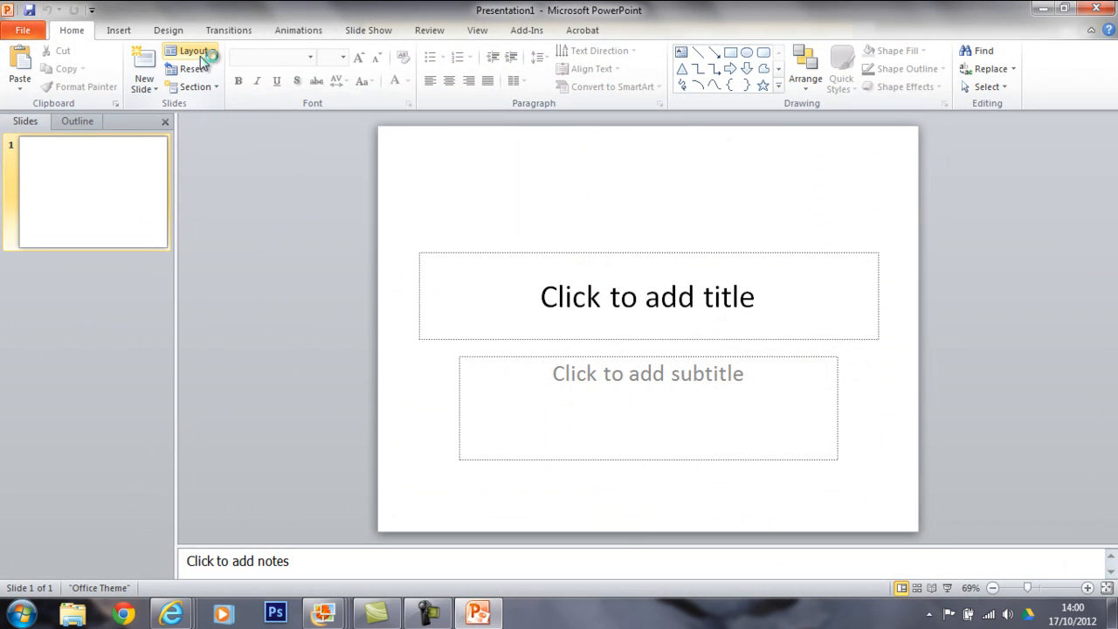
{"action": "left_click", "coordinate": [200, 57]}
{"action": "left_click", "coordinate": [246, 299]}
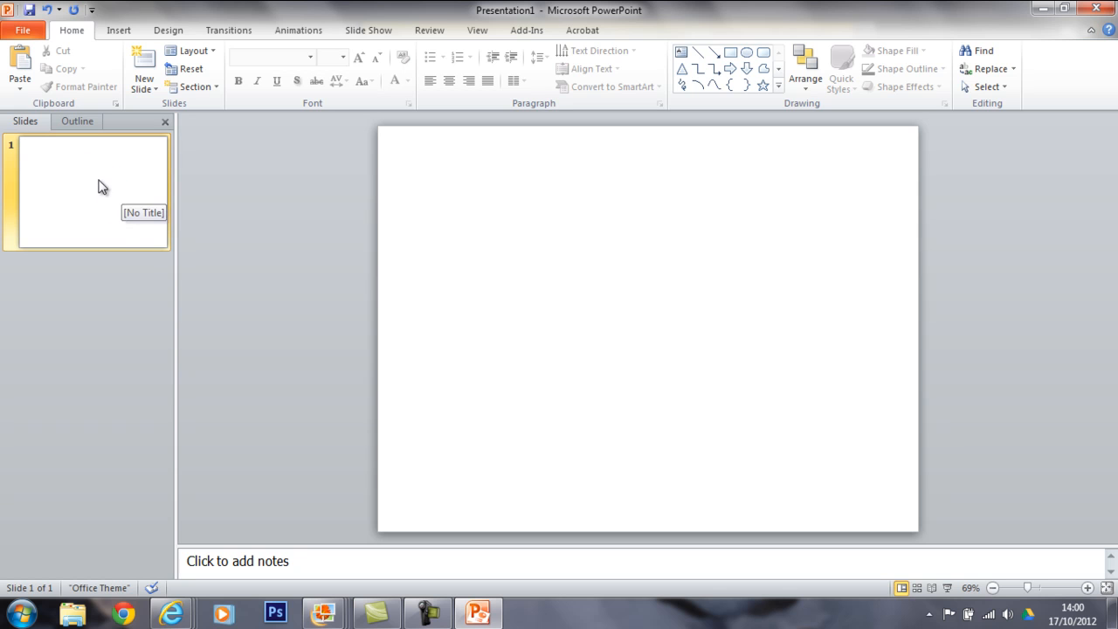
Insert the zombitron picture from the Pictures library and move it to the left side of the slide
{"action": "left_click", "coordinate": [118, 33]}
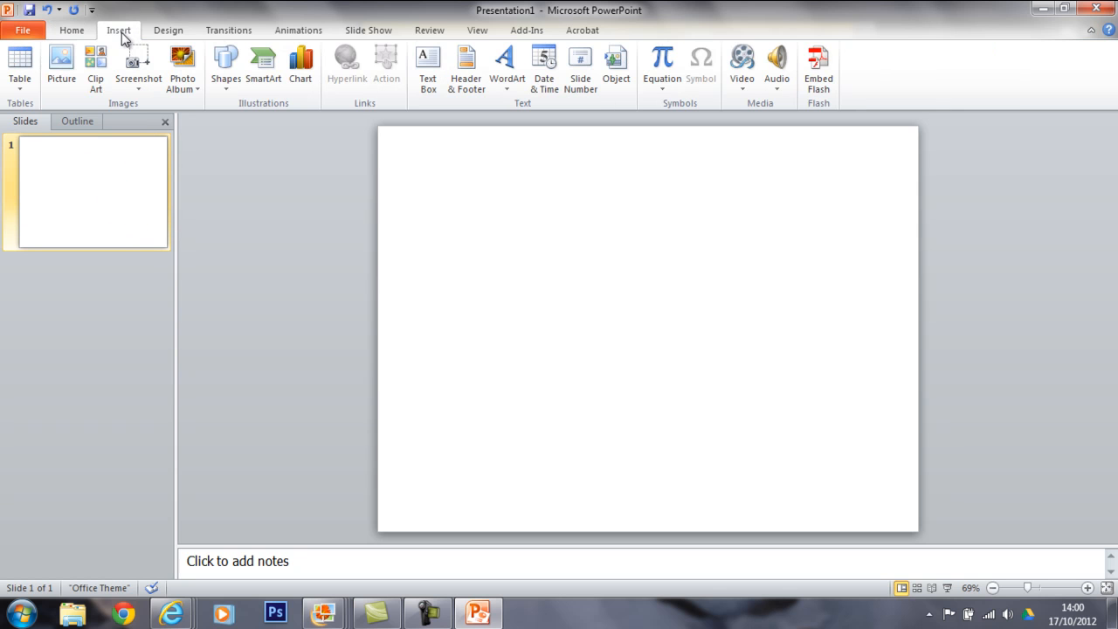
{"action": "left_click", "coordinate": [63, 71]}
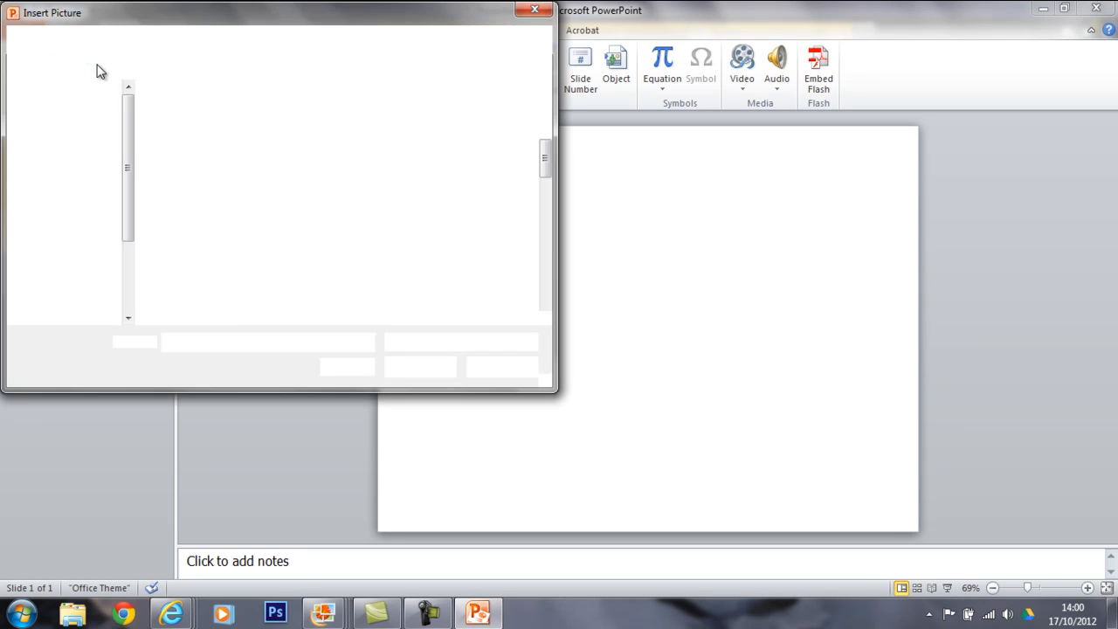
{"action": "left_click_drag", "start_coordinate": [546, 167], "coordinate": [549, 218]}
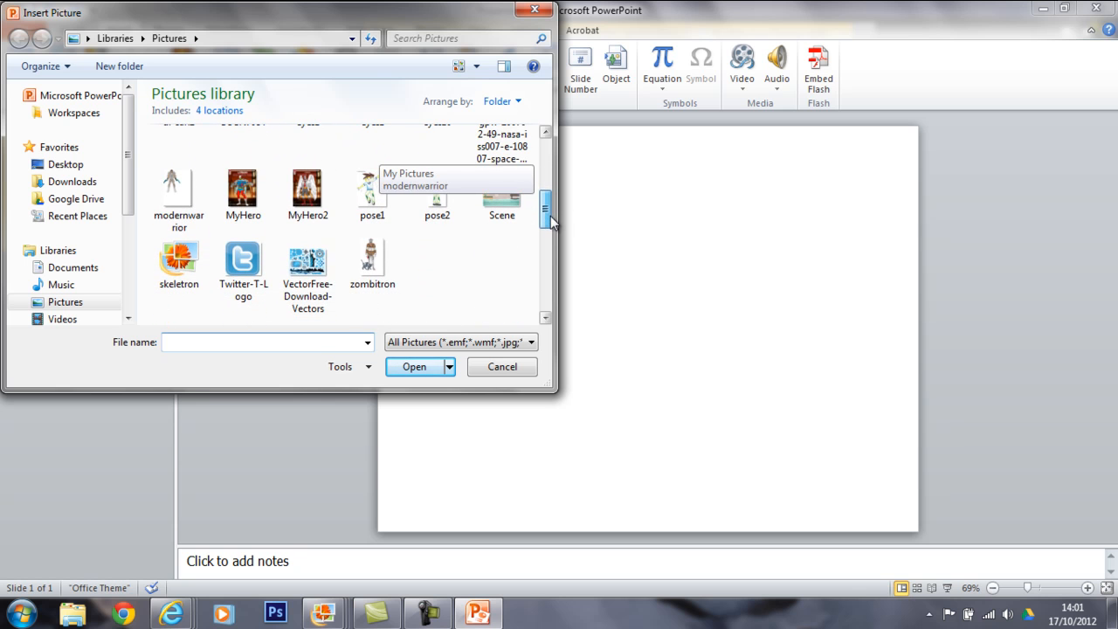
{"action": "left_click", "coordinate": [382, 270]}
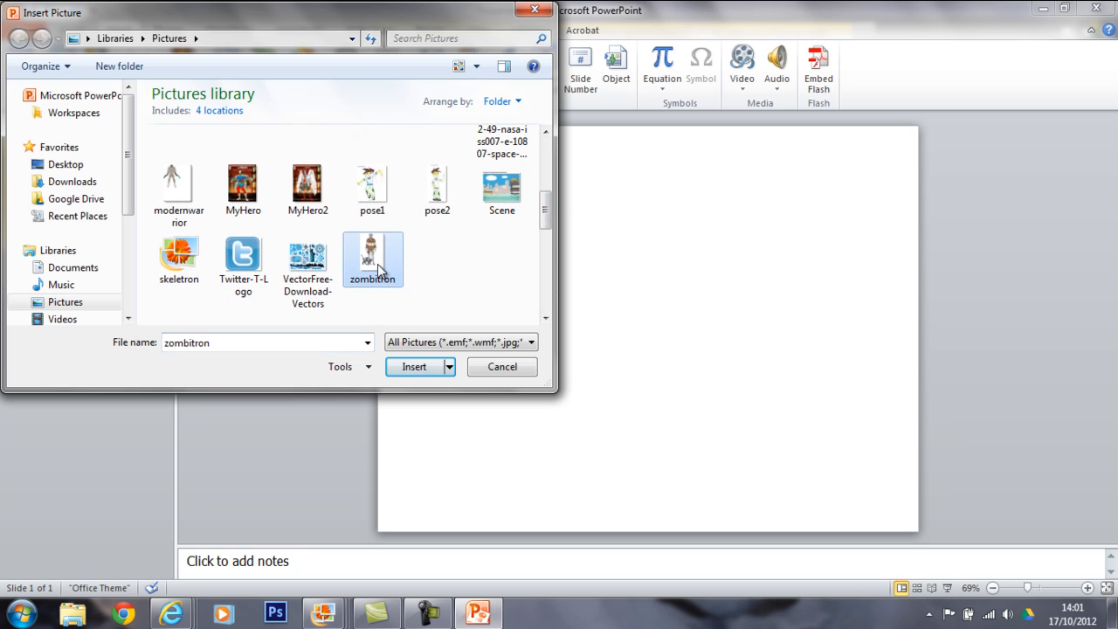
{"action": "left_click", "coordinate": [415, 369]}
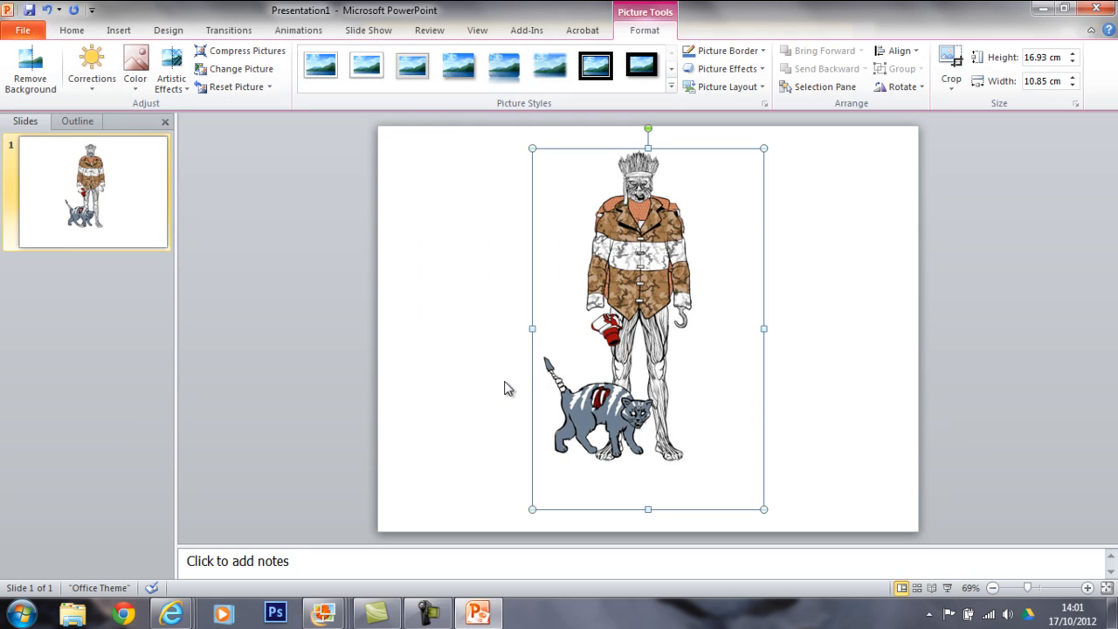
{"action": "left_click_drag", "start_coordinate": [648, 340], "coordinate": [538, 314]}
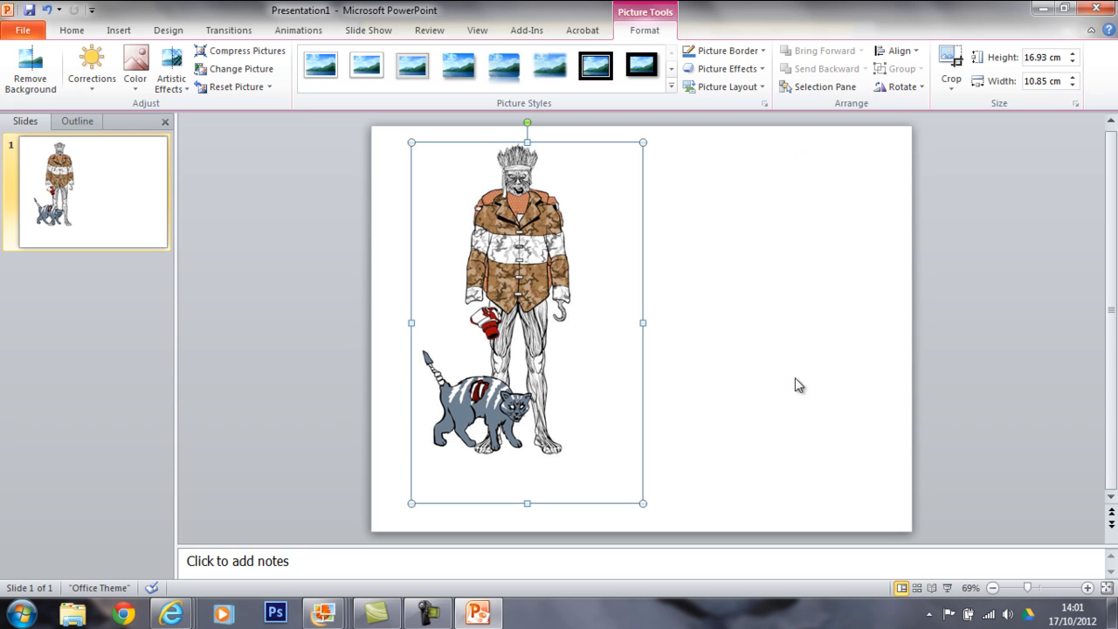
{"action": "left_click_drag", "start_coordinate": [507, 249], "coordinate": [490, 249]}
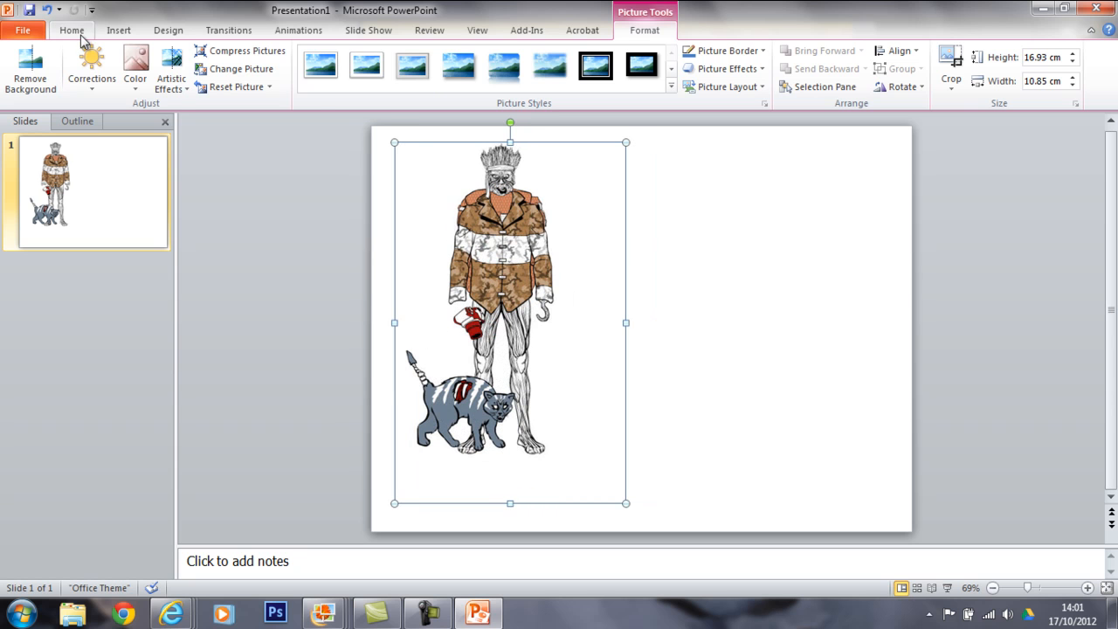
{"action": "left_click", "coordinate": [776, 257]}
Insert the Backgrounds_3_by_kupo707 picture from the Pictures library and place it to the right of the zombie
{"action": "left_click", "coordinate": [120, 31]}
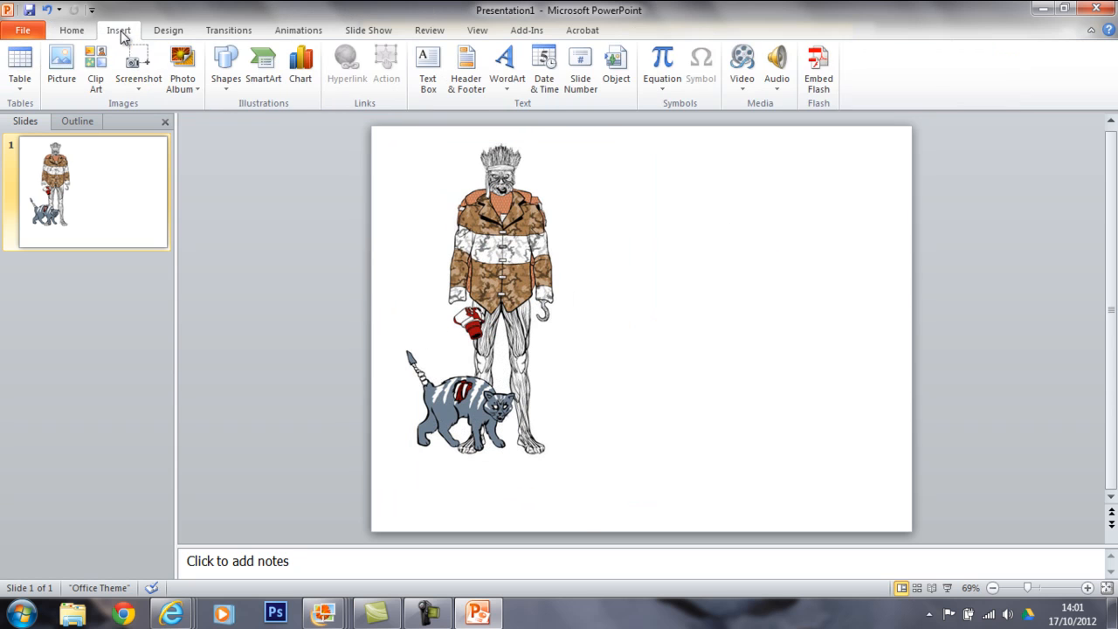
{"action": "left_click", "coordinate": [62, 77]}
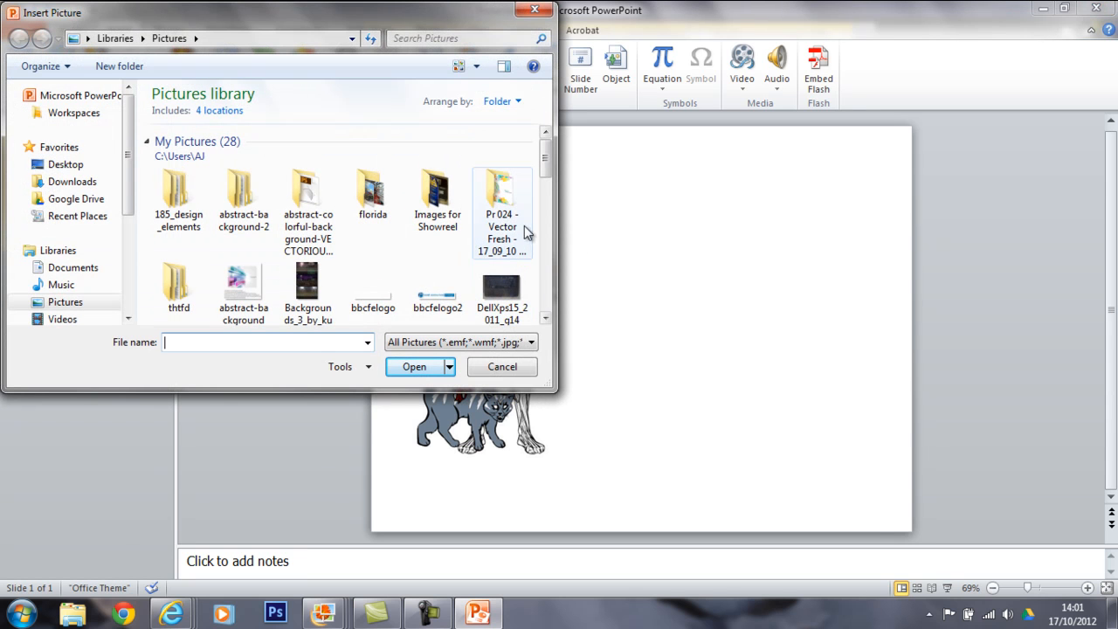
{"action": "left_click", "coordinate": [317, 288]}
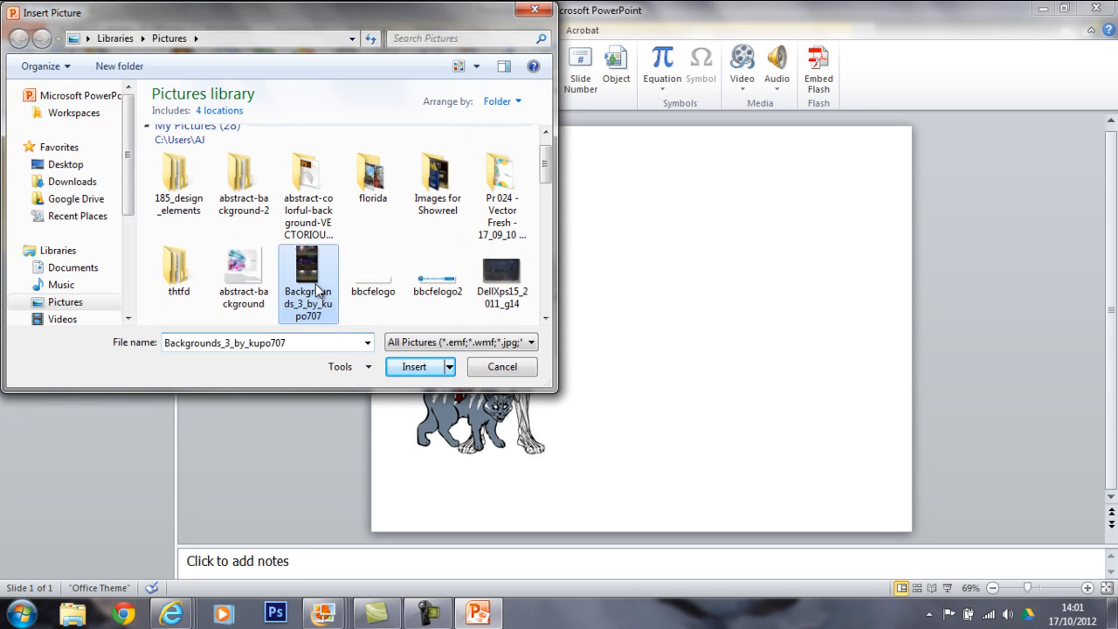
{"action": "left_click", "coordinate": [437, 368]}
{"action": "left_click_drag", "start_coordinate": [648, 268], "coordinate": [716, 271]}
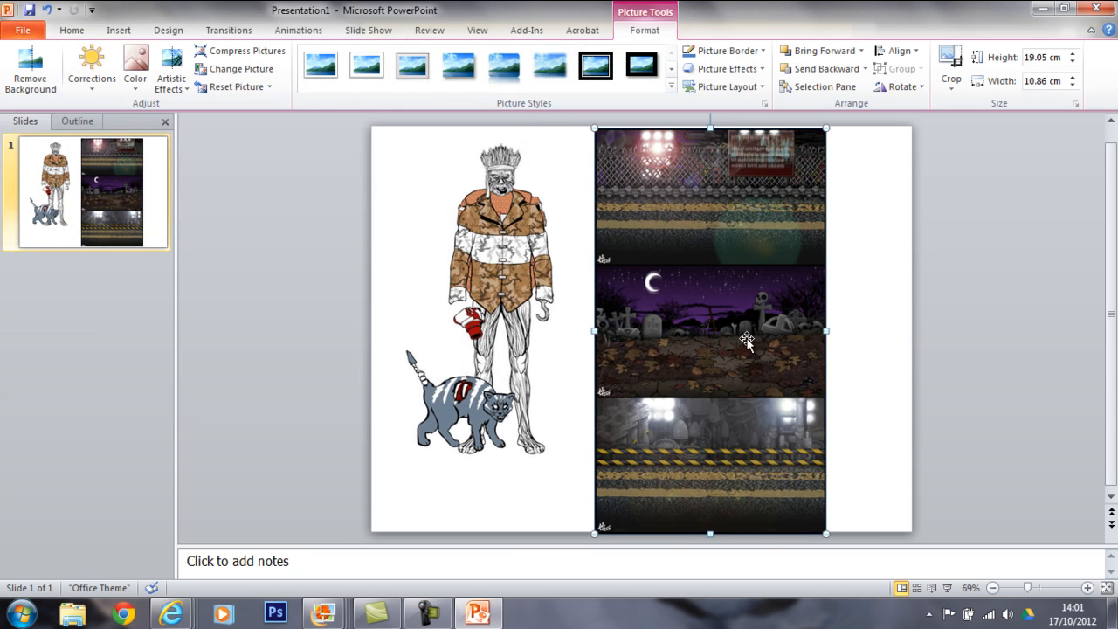
Crop the background picture to its middle graveyard scene, about 7 cm high
{"action": "left_click", "coordinate": [957, 61]}
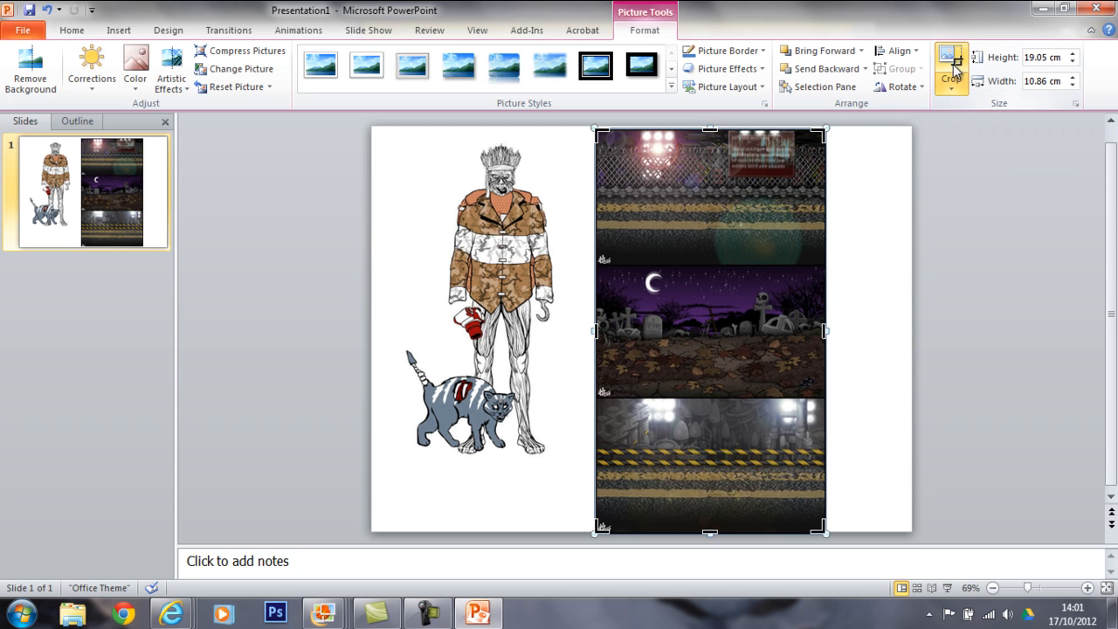
{"action": "left_click_drag", "start_coordinate": [711, 133], "coordinate": [717, 261]}
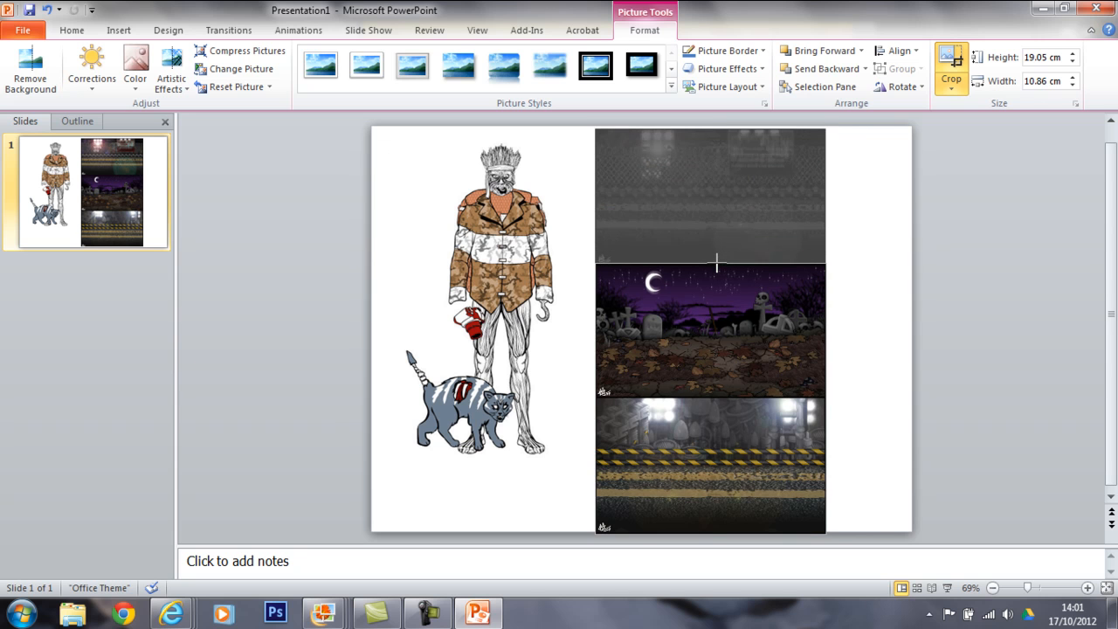
{"action": "left_click_drag", "start_coordinate": [724, 495], "coordinate": [716, 411]}
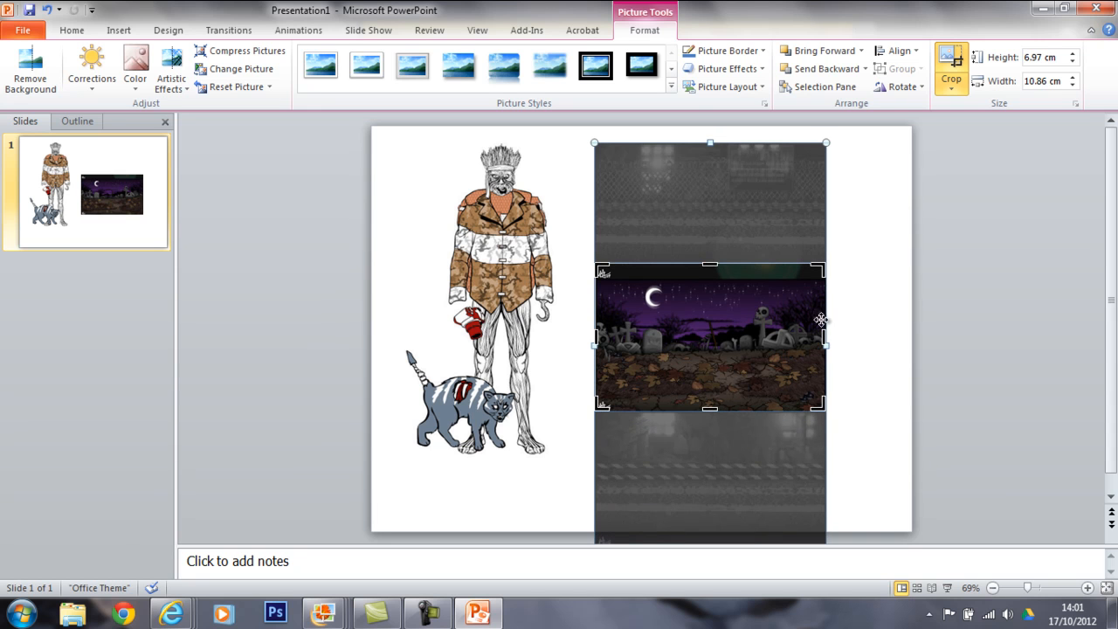
{"action": "left_click", "coordinate": [882, 316]}
Move the cropped graveyard picture to the slide's upper-left corner and enlarge it to cover the slide, about 19.05 by 25.45 cm
{"action": "left_click_drag", "start_coordinate": [724, 315], "coordinate": [502, 177]}
{"action": "left_click_drag", "start_coordinate": [603, 274], "coordinate": [819, 477]}
{"action": "left_click_drag", "start_coordinate": [640, 472], "coordinate": [651, 530]}
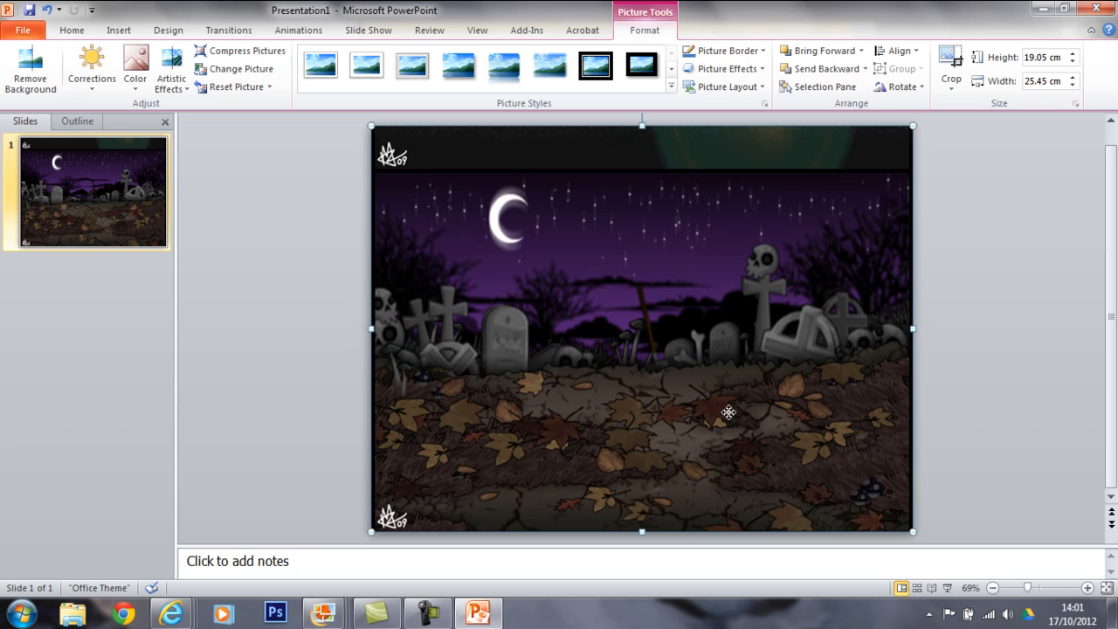
Send the graveyard background behind the zombie picture and position the zombie over the left part of the scene
{"action": "left_click_drag", "start_coordinate": [729, 413], "coordinate": [724, 415]}
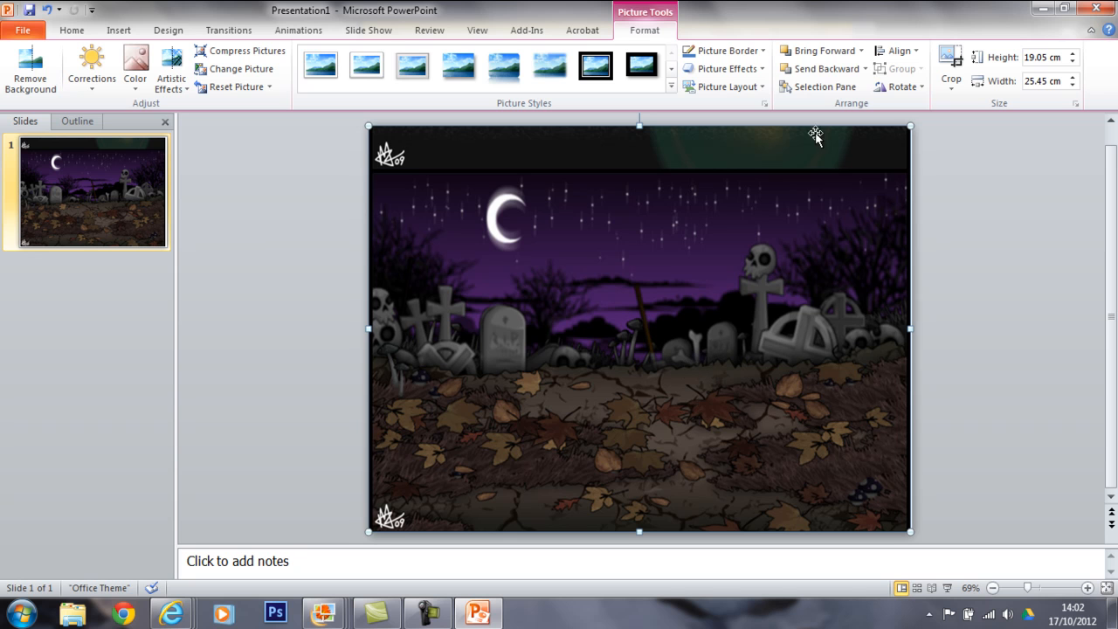
{"action": "left_click", "coordinate": [839, 70]}
{"action": "left_click_drag", "start_coordinate": [559, 299], "coordinate": [547, 320]}
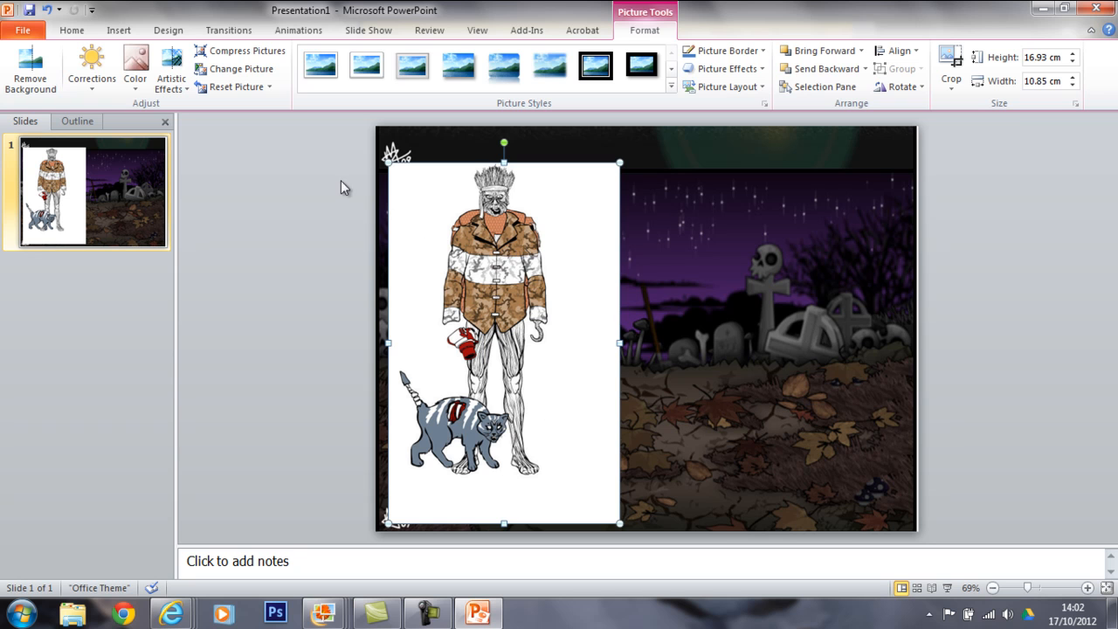
Remove the zombie picture's white background, extending the kept area to include the whole head, hook hand and cat's tail
{"action": "left_click", "coordinate": [29, 77]}
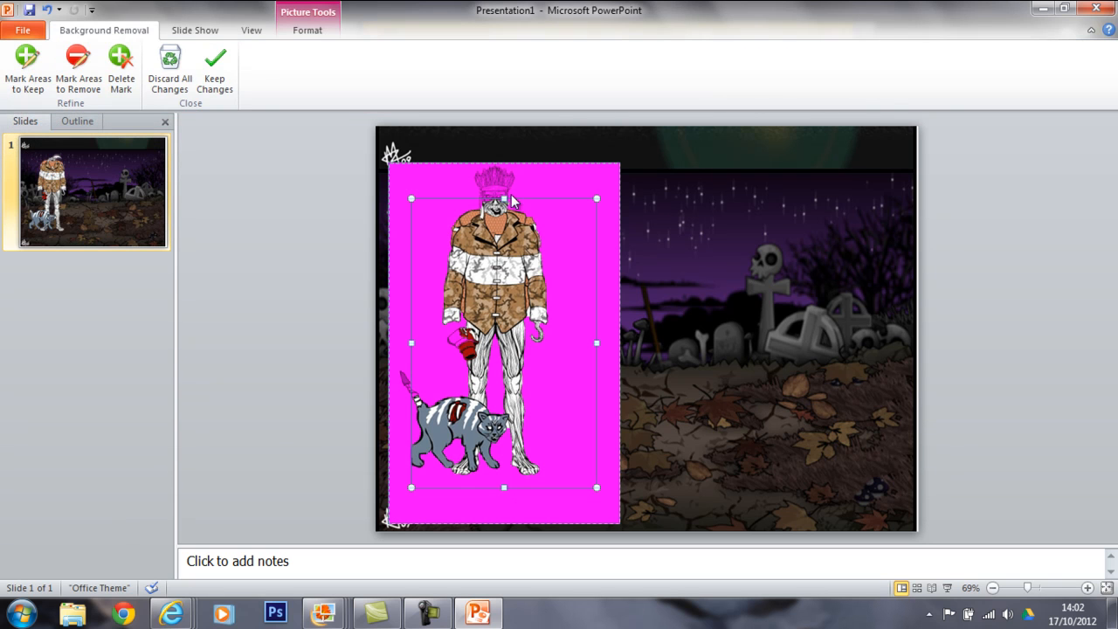
{"action": "left_click_drag", "start_coordinate": [504, 199], "coordinate": [504, 165]}
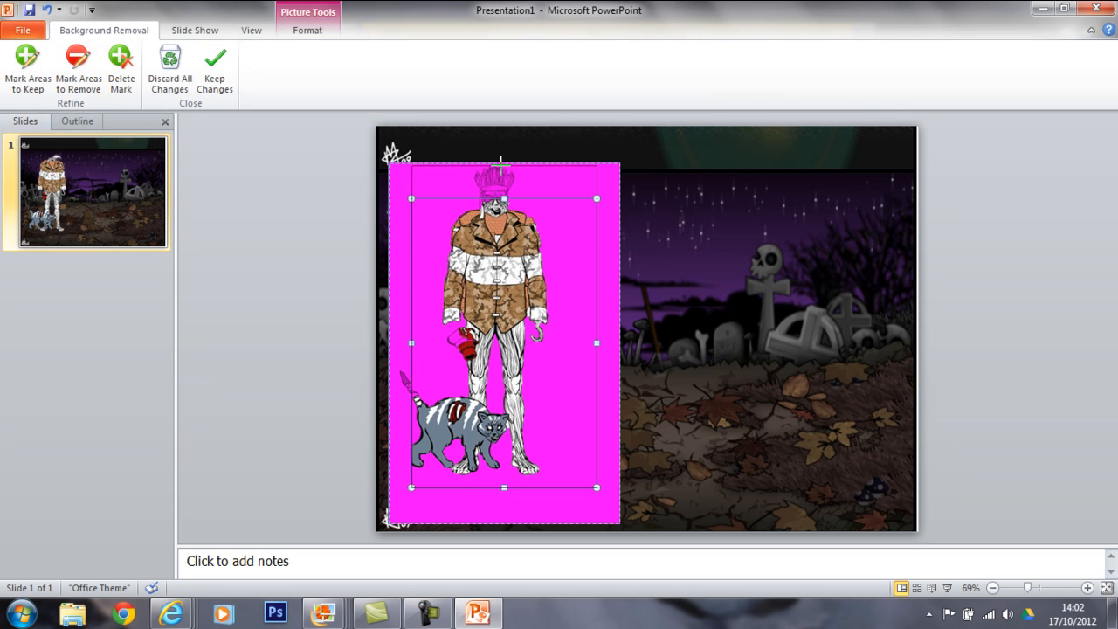
{"action": "left_click_drag", "start_coordinate": [412, 326], "coordinate": [399, 332]}
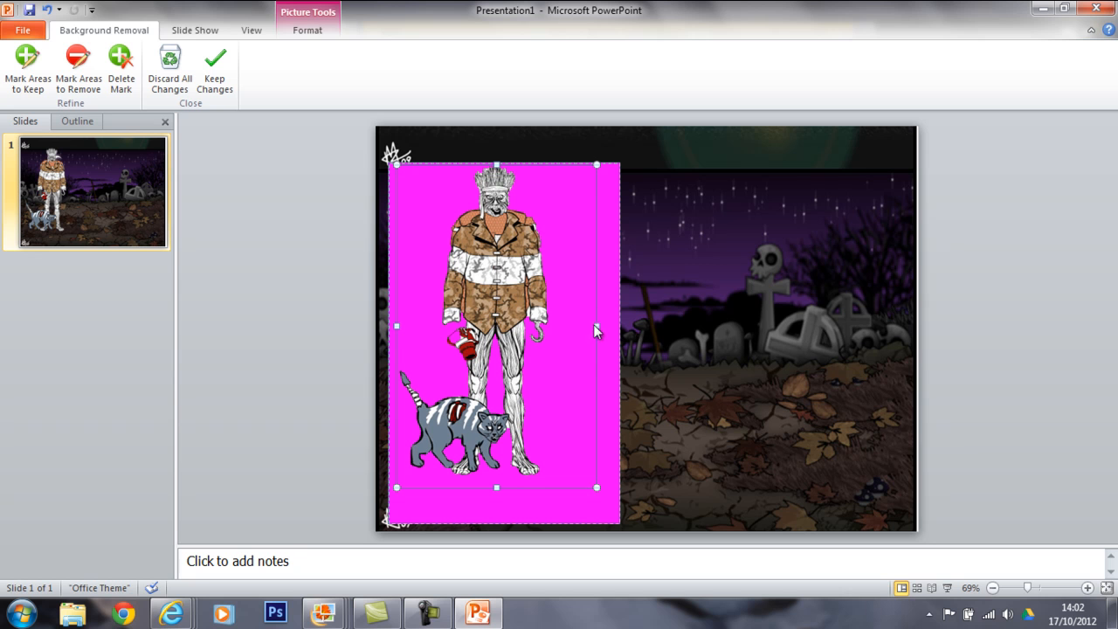
{"action": "left_click_drag", "start_coordinate": [594, 325], "coordinate": [554, 338]}
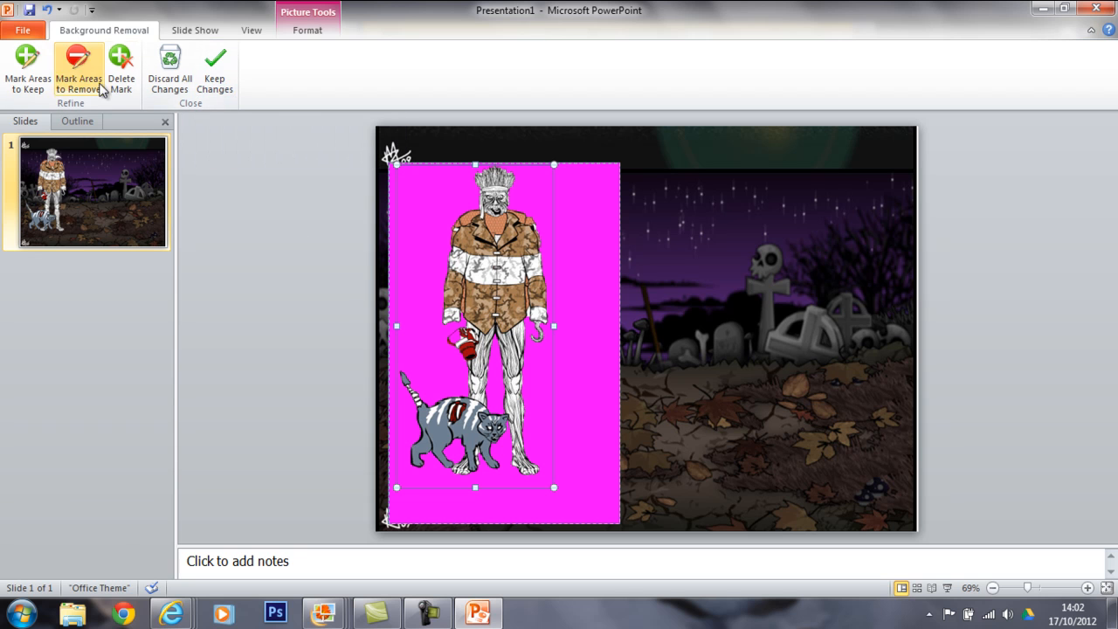
{"action": "left_click", "coordinate": [22, 66]}
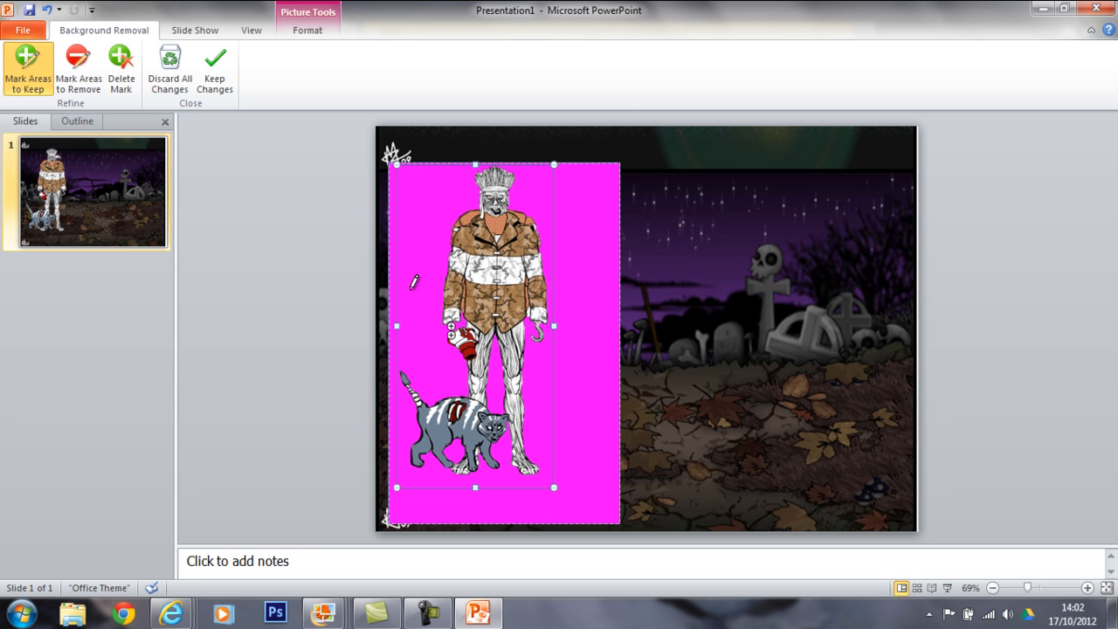
{"action": "left_click", "coordinate": [216, 75]}
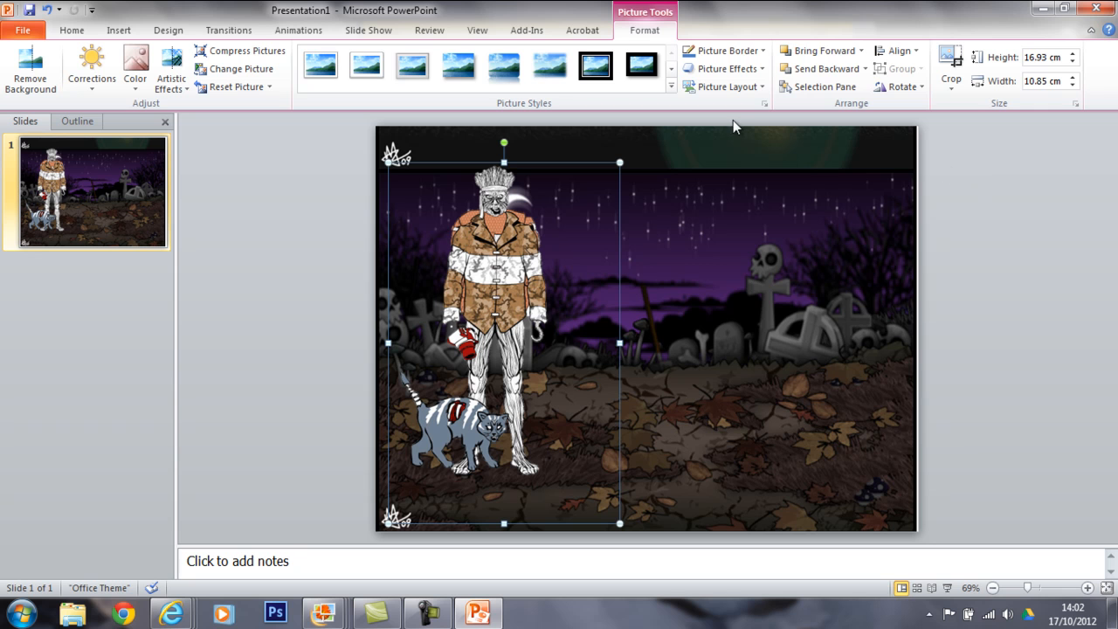
Add the title "Zombitron" as WordArt in the olive-green style from the first row and place it above the zombie's head
{"action": "left_click", "coordinate": [123, 33]}
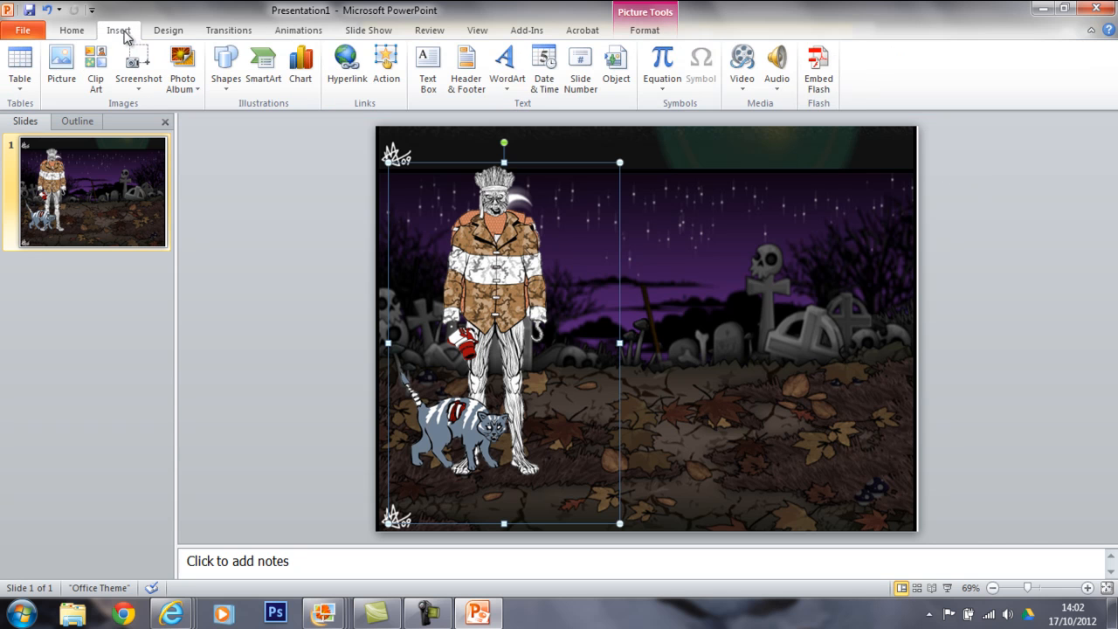
{"action": "left_click", "coordinate": [514, 78]}
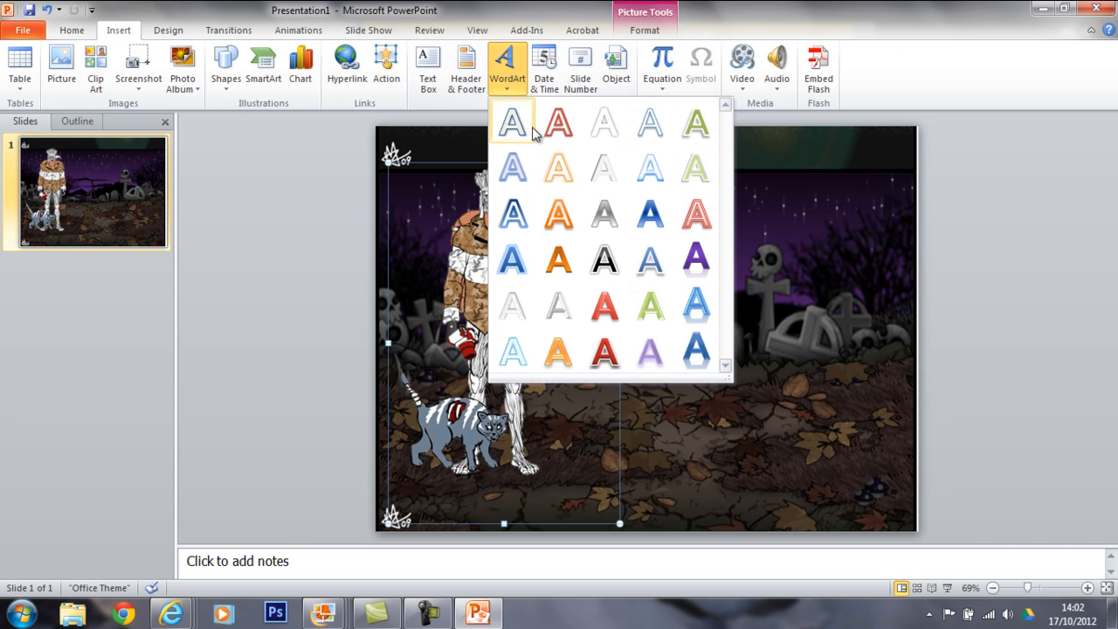
{"action": "left_click", "coordinate": [695, 123]}
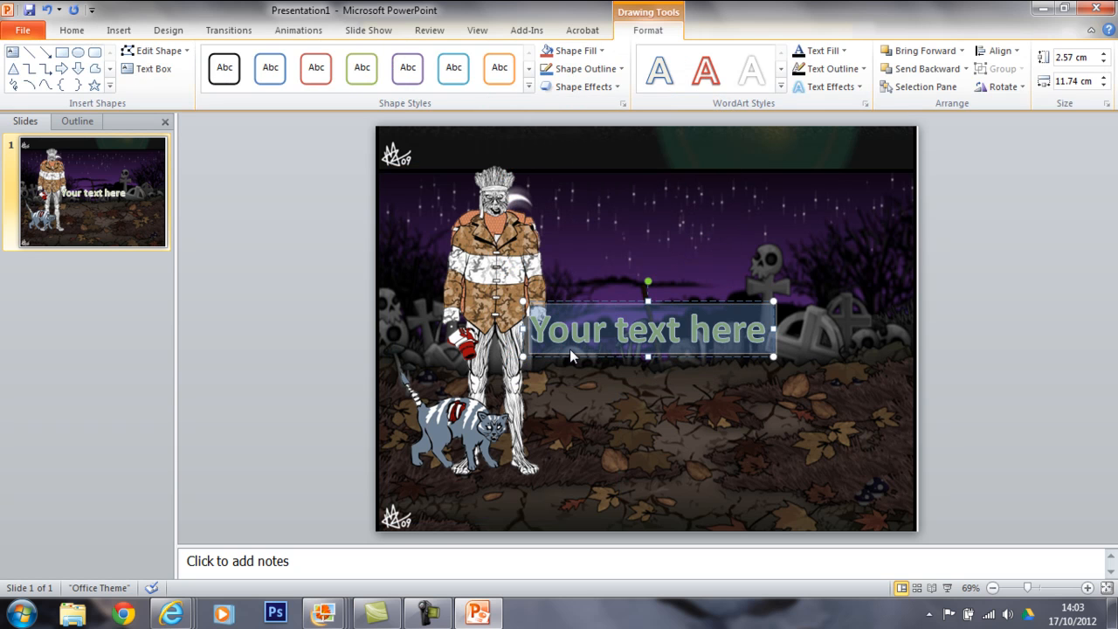
{"action": "type", "text": "Zombitron"}
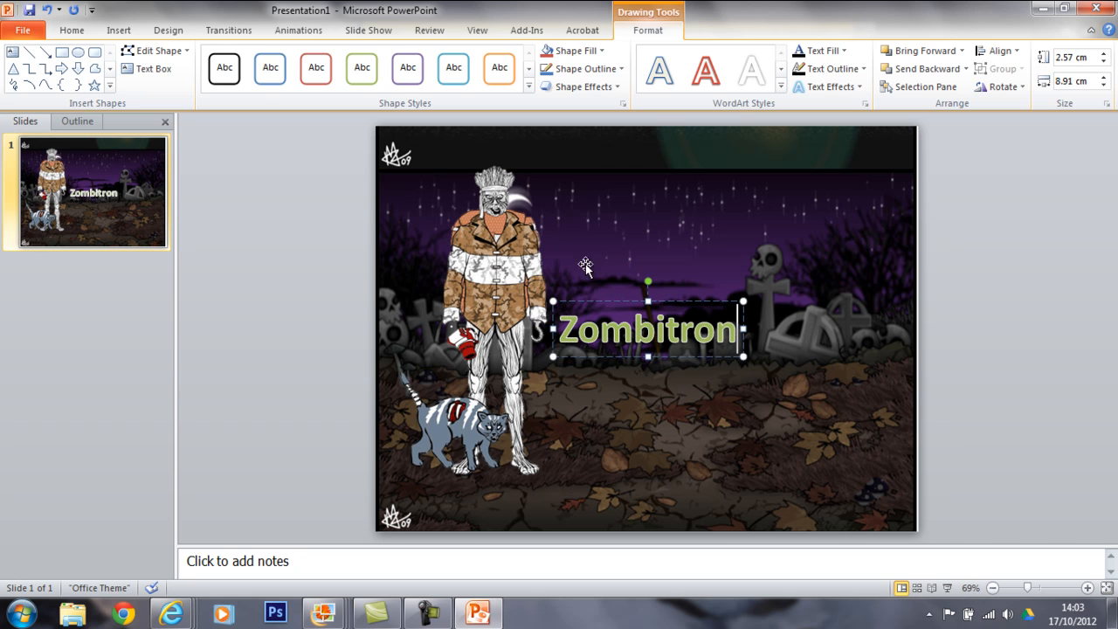
{"action": "left_click_drag", "start_coordinate": [590, 301], "coordinate": [446, 129]}
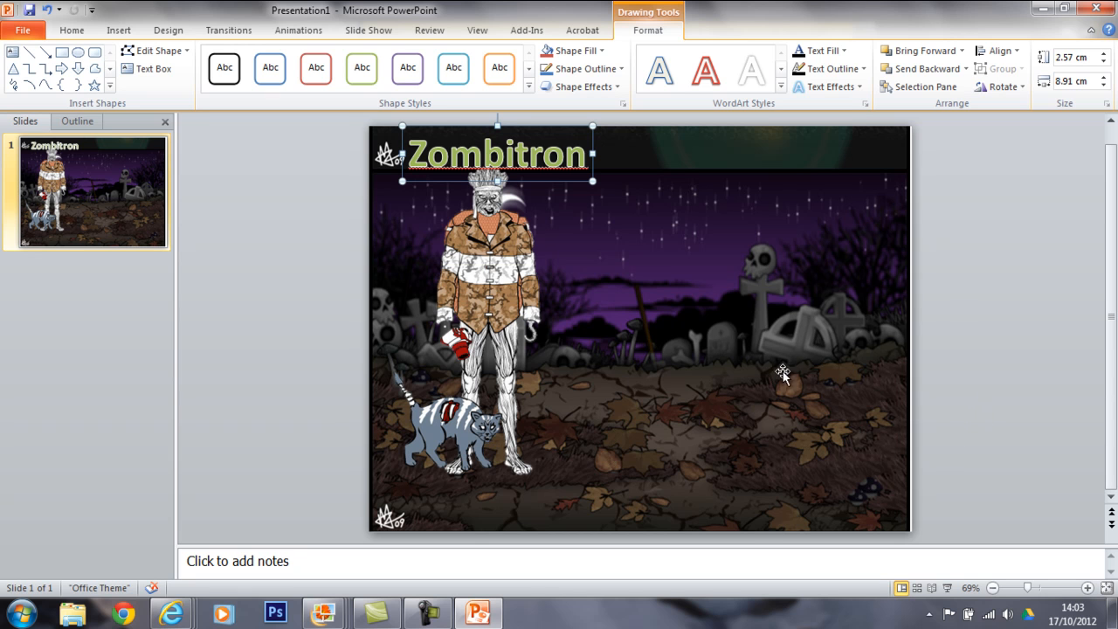
Preview the finished slide for printing and switch to Internet Explorer
{"action": "left_click", "coordinate": [23, 37]}
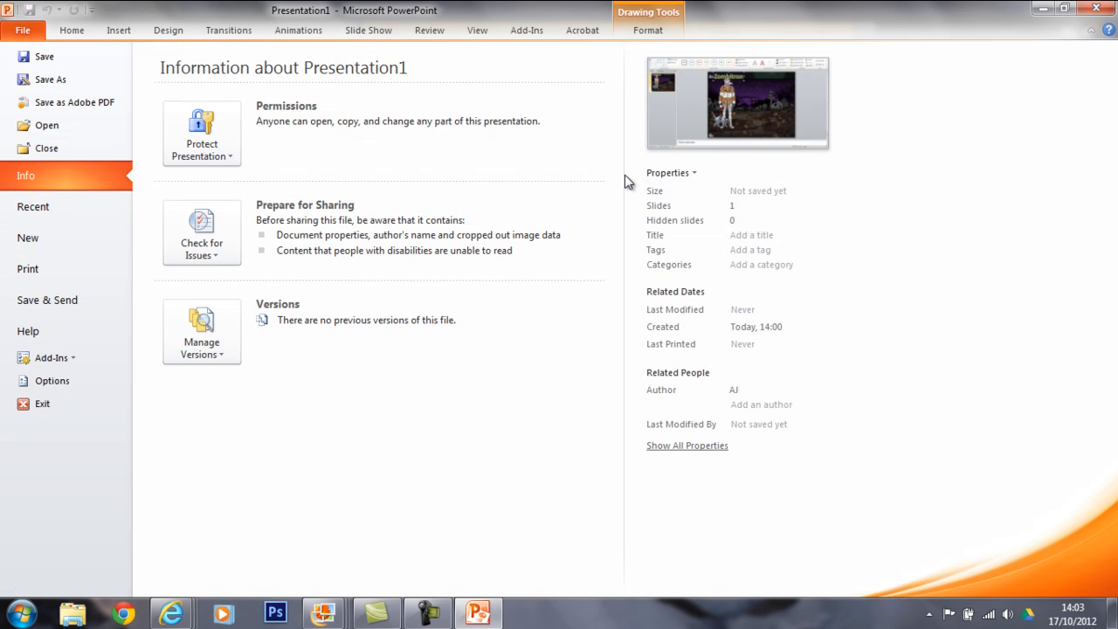
{"action": "left_click", "coordinate": [28, 276]}
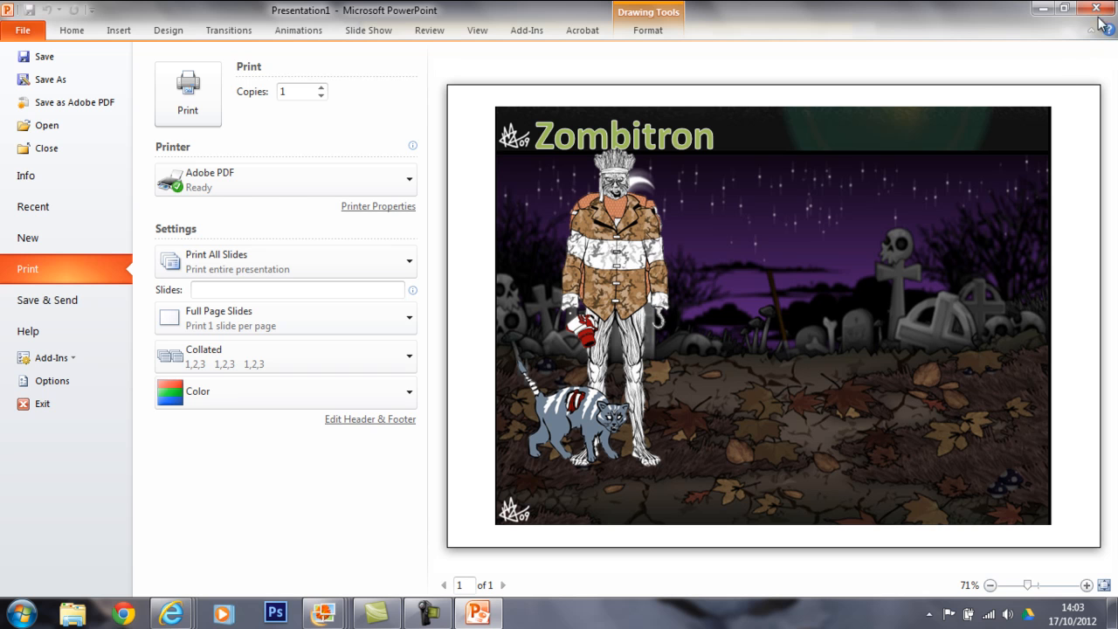
{"action": "left_click", "coordinate": [1045, 9]}
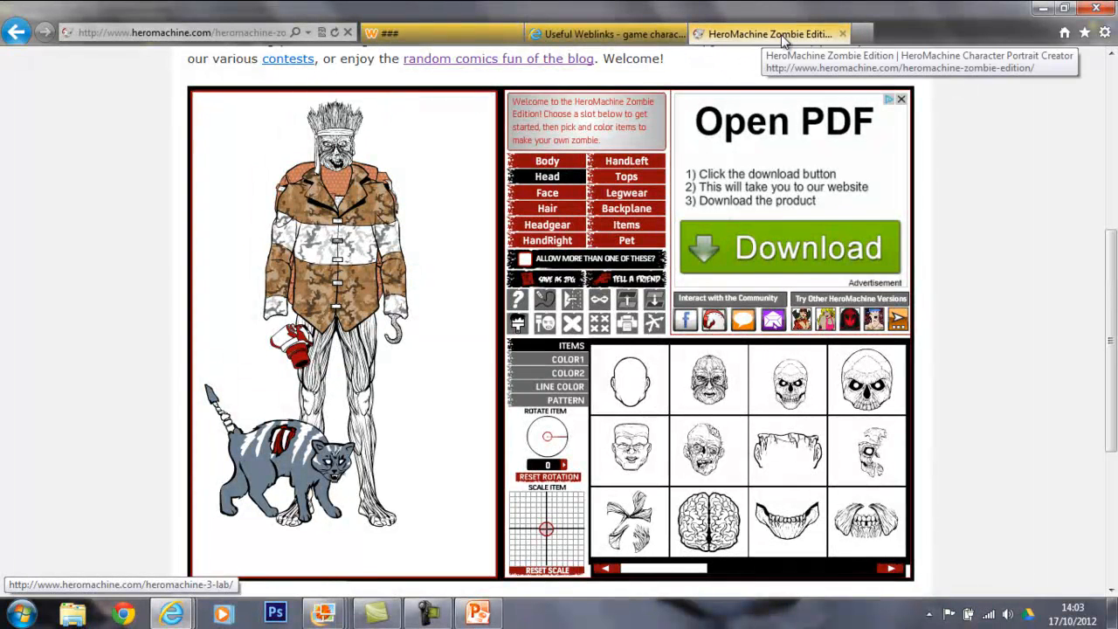
Close the HeroMachine Zombie Edition page, then open the "All the Heromachine Versions" weblink and look through the available editions
{"action": "left_click", "coordinate": [843, 35]}
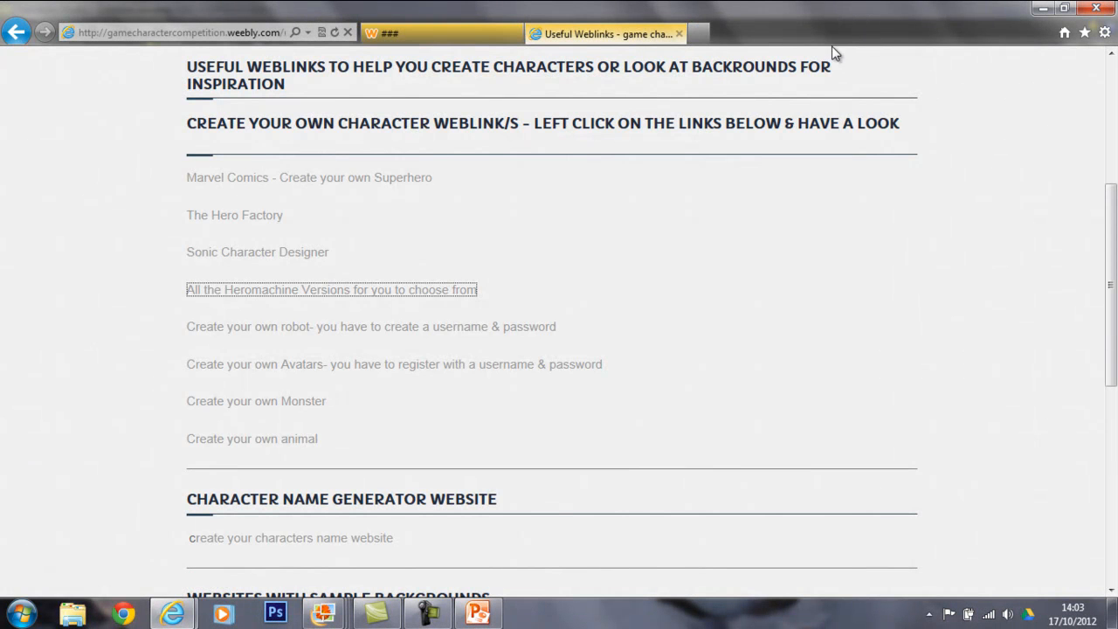
{"action": "left_click", "coordinate": [360, 292]}
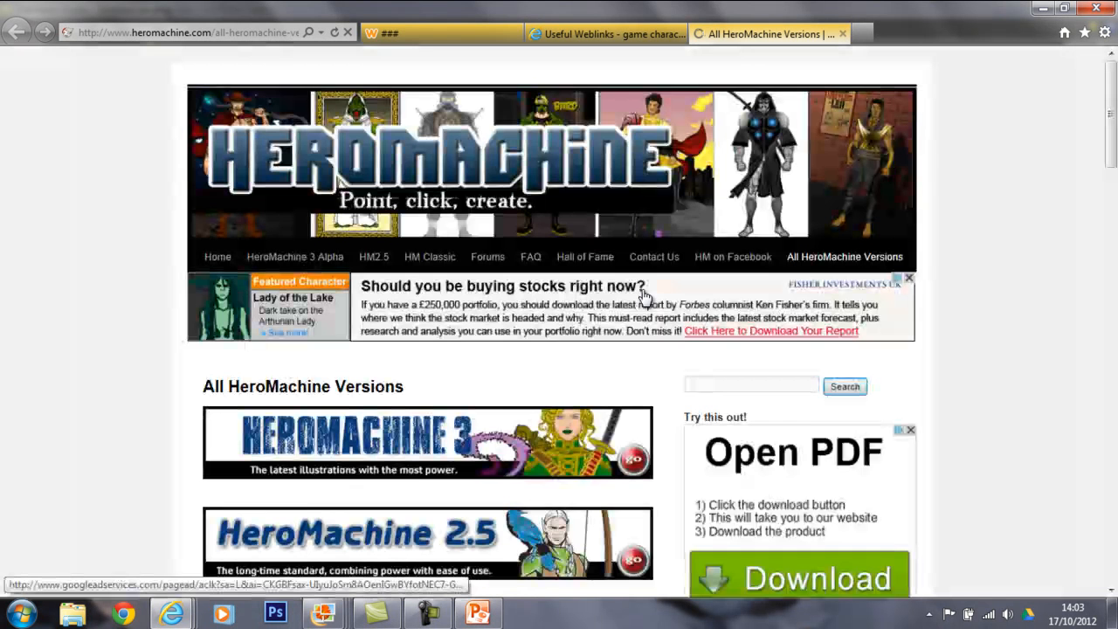
{"action": "scroll", "coordinate": [651, 310], "scroll_direction": "down", "scroll_amount": 3}
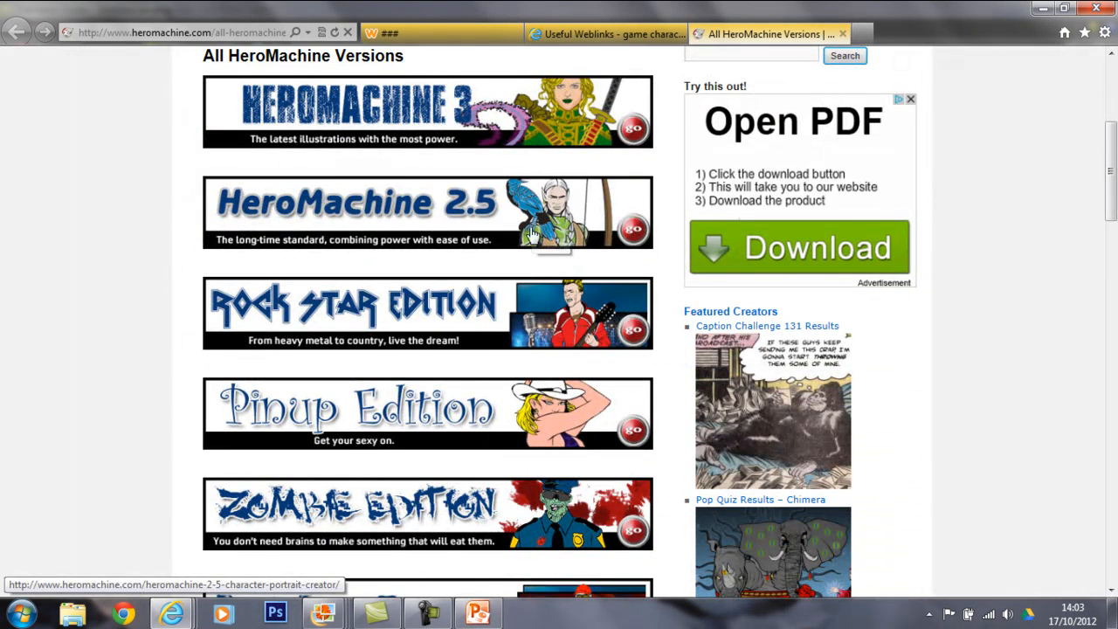
{"action": "scroll", "coordinate": [559, 424], "scroll_direction": "down", "scroll_amount": 3}
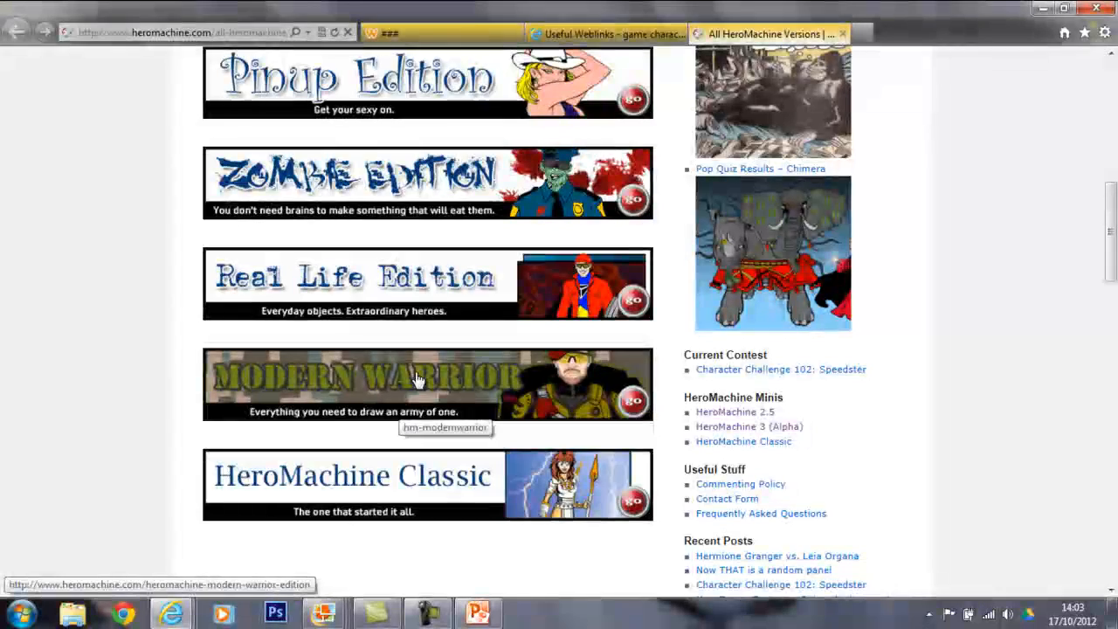
{"action": "scroll", "coordinate": [398, 385], "scroll_direction": "up", "scroll_amount": 1}
{"action": "scroll", "coordinate": [399, 382], "scroll_direction": "down", "scroll_amount": 1}
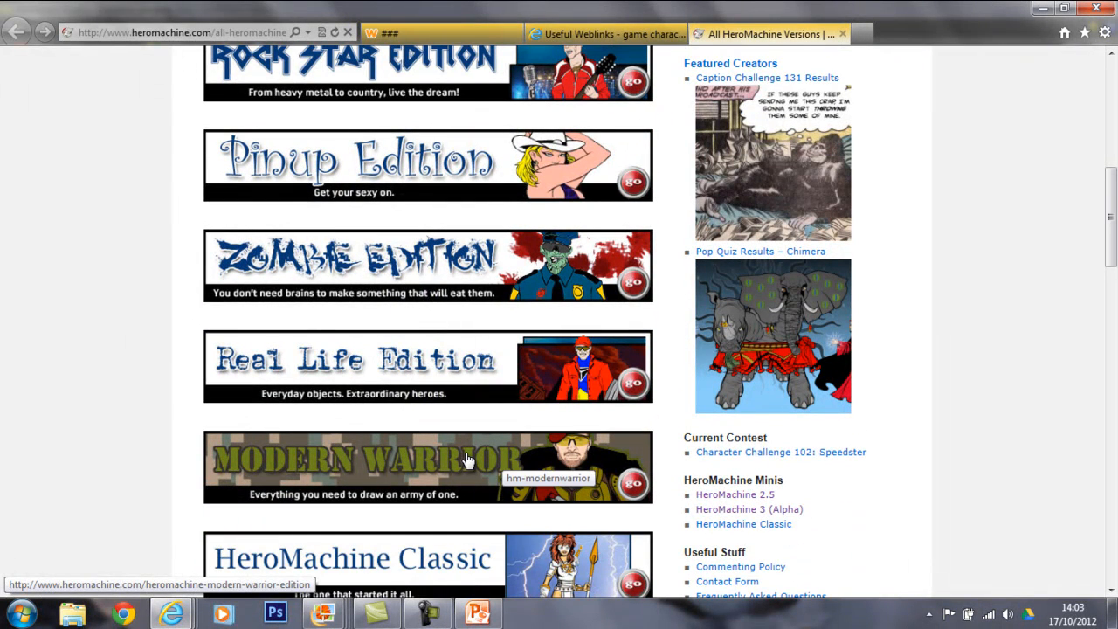
{"action": "scroll", "coordinate": [462, 423], "scroll_direction": "up", "scroll_amount": 1}
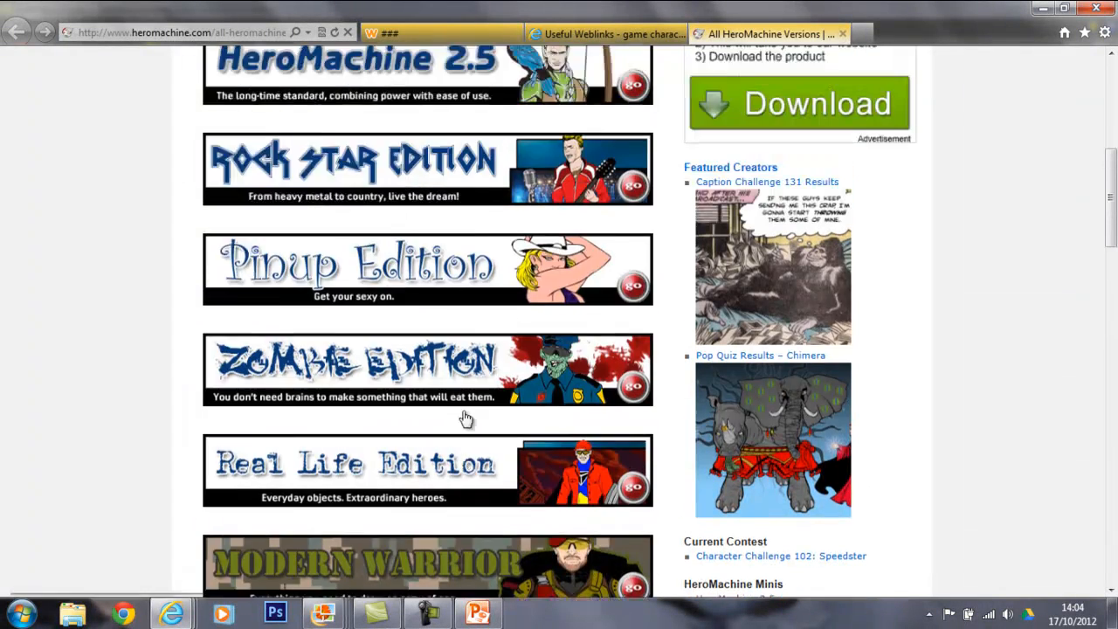
{"action": "scroll", "coordinate": [465, 420], "scroll_direction": "up", "scroll_amount": 1}
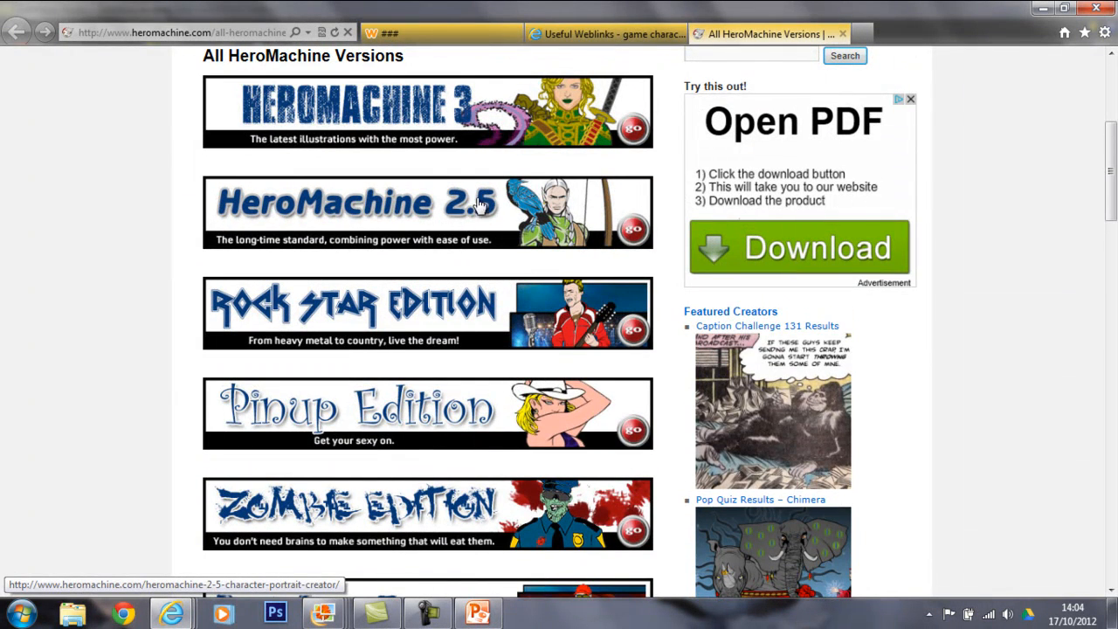